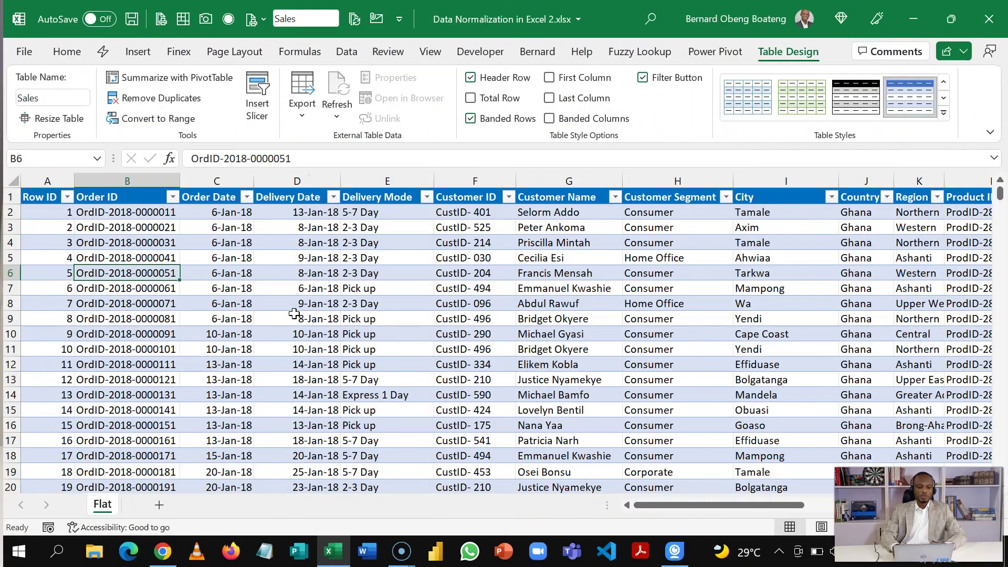
Check the column count of 16 in S1 and count the rows in the Sales column
{"action": "key", "text": "Left"}
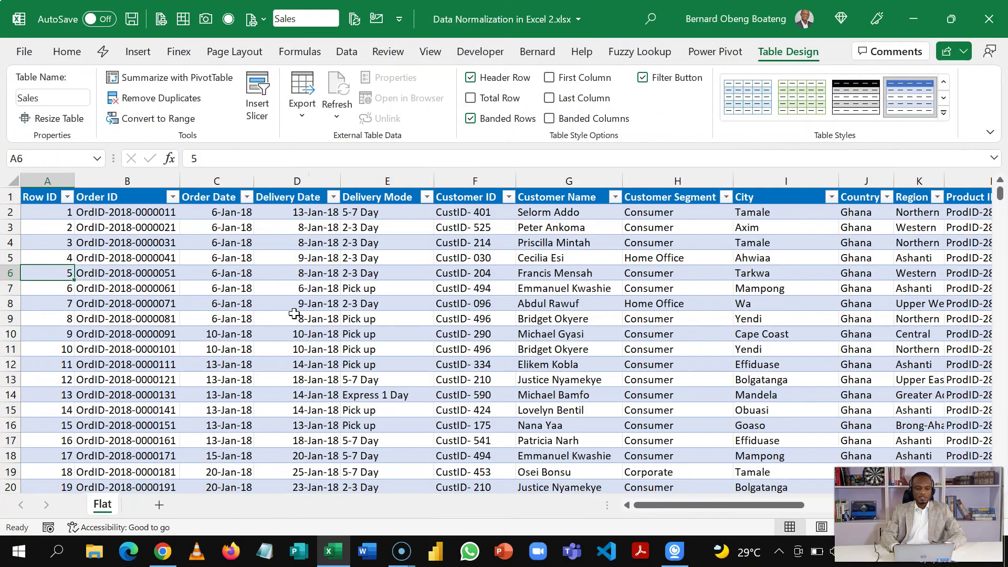
{"action": "key", "text": "Up"}
{"action": "key", "text": "Up"}
{"action": "key", "text": "Up"}
{"action": "key", "text": "Up"}
{"action": "key", "text": "Up"}
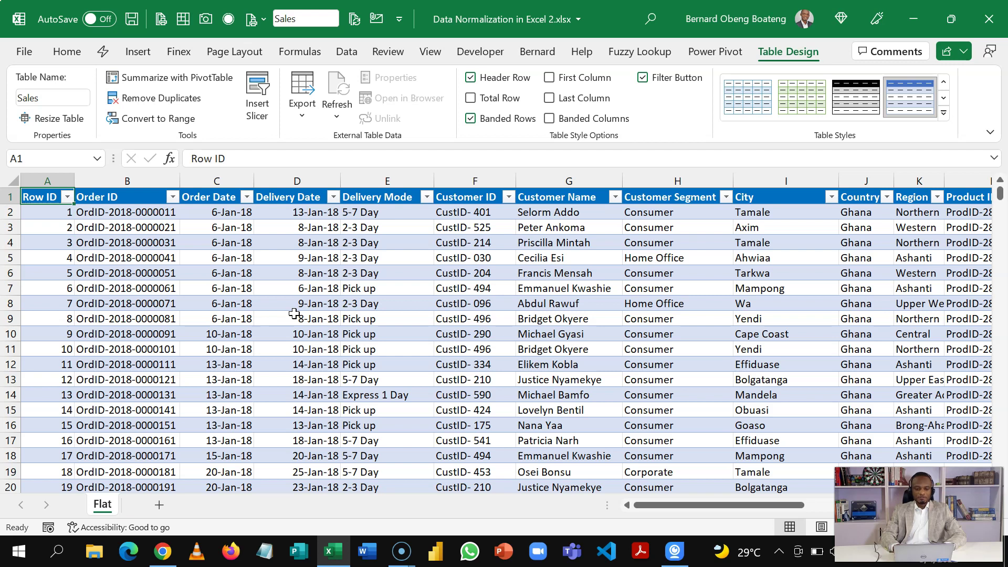
{"action": "key", "text": "ctrl+Right"}
{"action": "key", "text": "Down"}
{"action": "key", "text": "Down"}
{"action": "key", "text": "Down"}
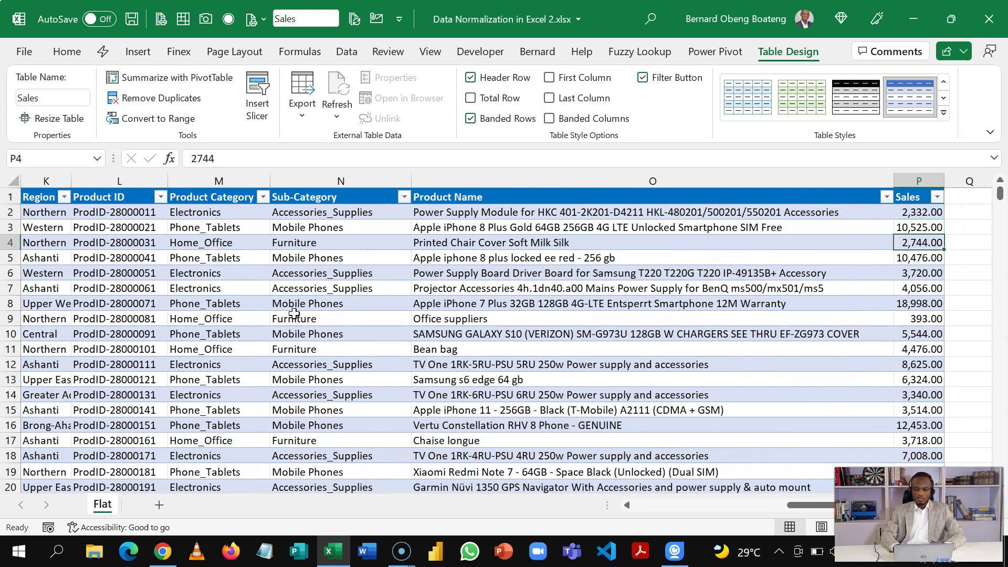
{"action": "key", "text": "Left"}
{"action": "key", "text": "Right"}
{"action": "key", "text": "Right"}
{"action": "key", "text": "Right"}
{"action": "key", "text": "Up"}
{"action": "key", "text": "Up"}
{"action": "key", "text": "Up"}
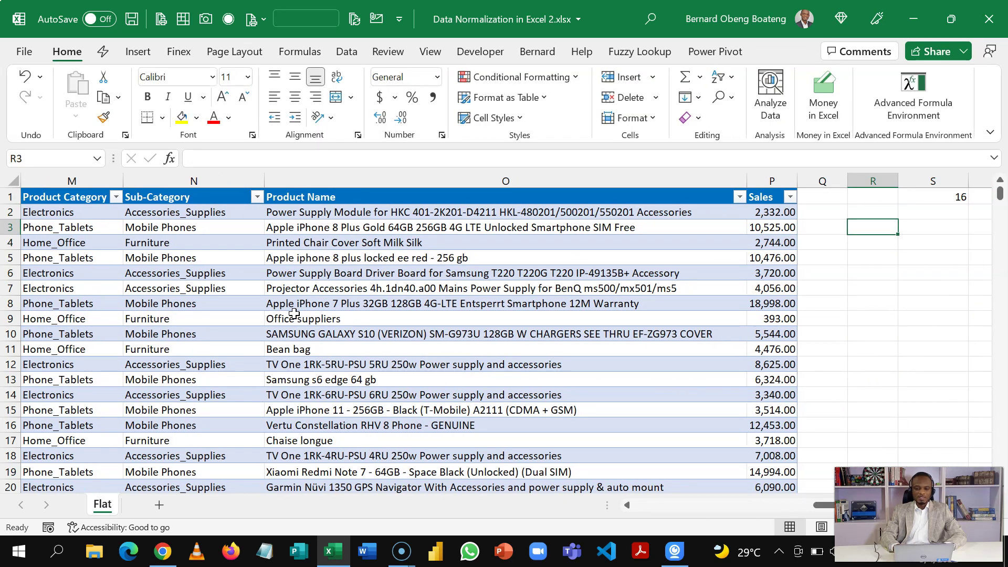
{"action": "key", "text": "Right"}
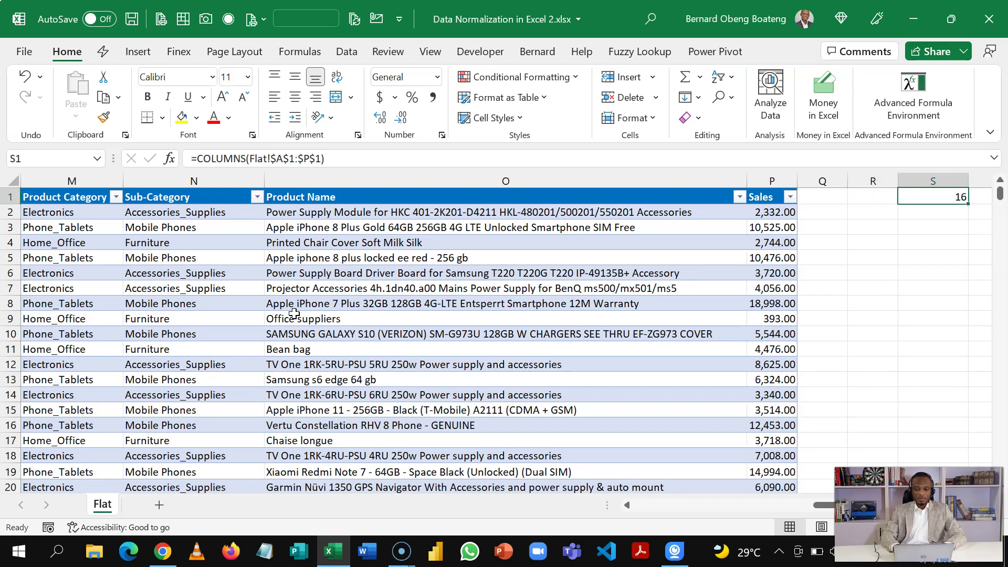
{"action": "key", "text": "Down"}
{"action": "key", "text": "Left"}
{"action": "key", "text": "Left"}
{"action": "key", "text": "Left"}
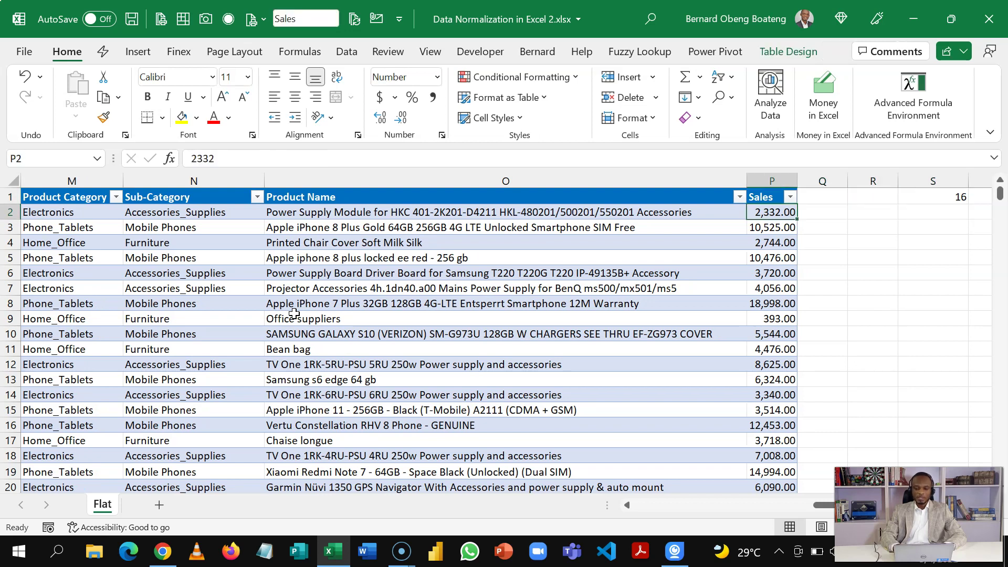
{"action": "key", "text": "ctrl+shift+Down"}
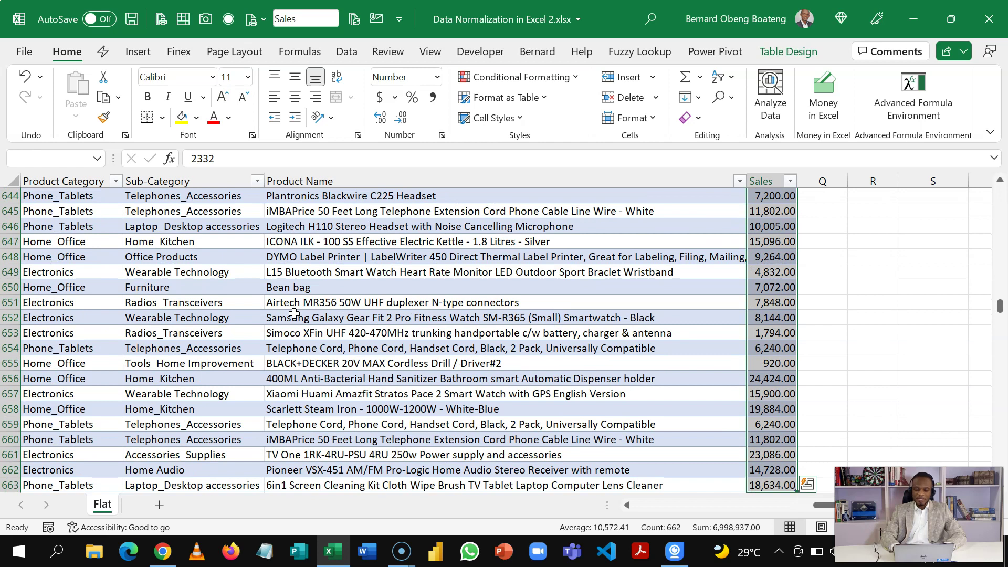
{"action": "key", "text": "Up"}
{"action": "key", "text": "Down"}
{"action": "key", "text": "Right"}
{"action": "key", "text": "Right"}
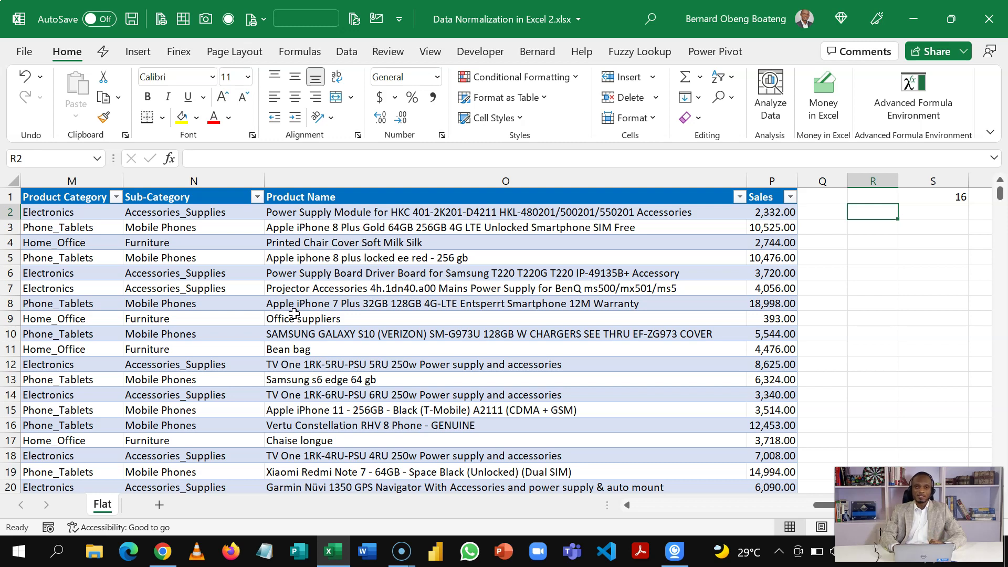
Enter the row count 662 in S2 below the column count
{"action": "key", "text": "Right"}
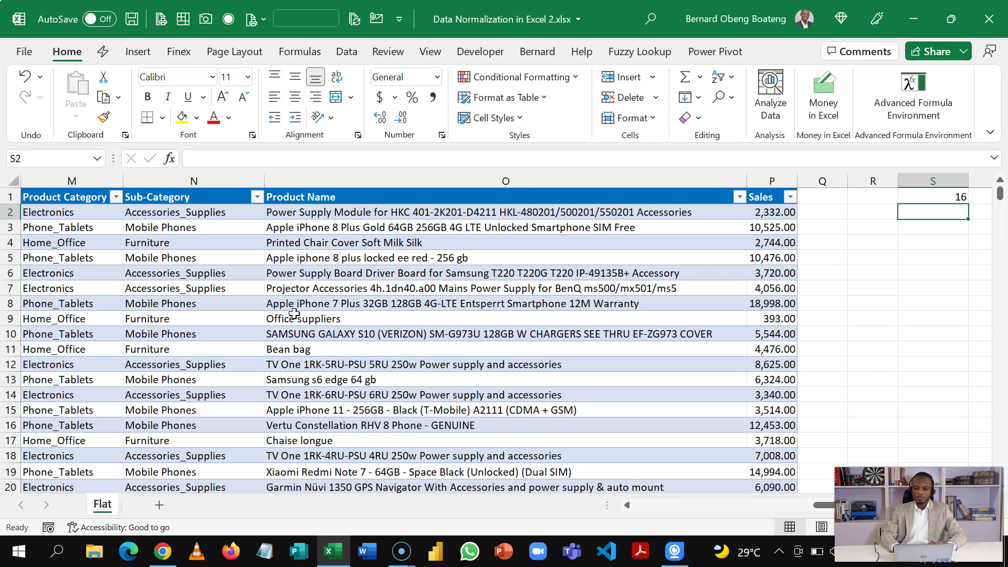
{"action": "type", "text": "663"}
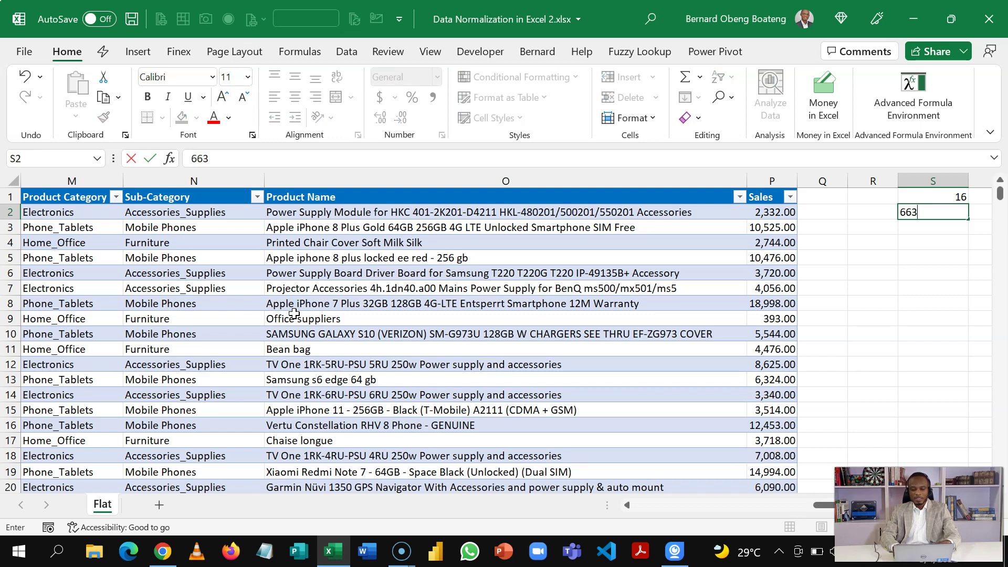
{"action": "key", "text": "BackSpace"}
{"action": "type", "text": "2"}
{"action": "key", "text": "Return"}
Enter =S1*S2 in S3 to get the total of 10592 cells
{"action": "type", "text": "="}
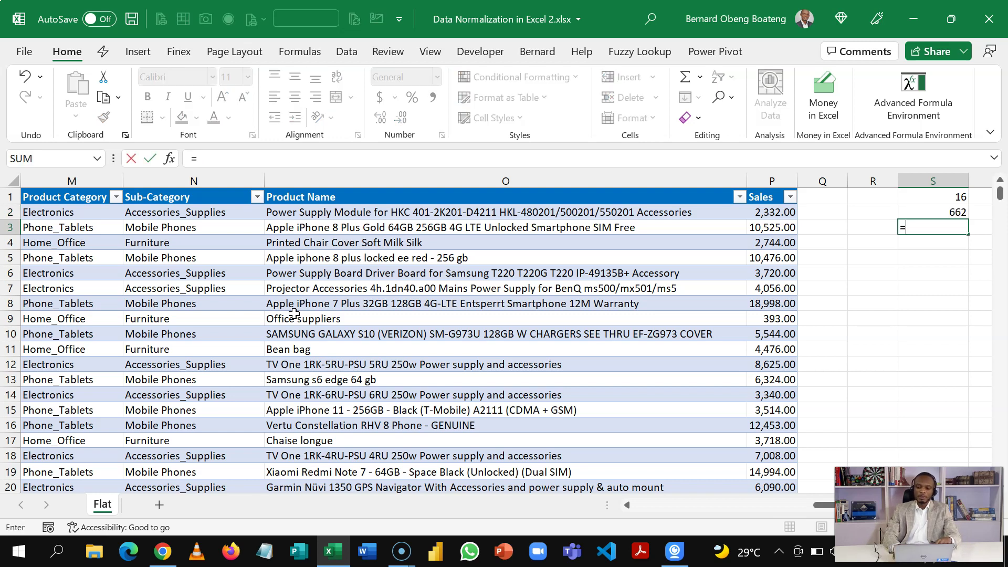
{"action": "key", "text": "Up"}
{"action": "key", "text": "Up"}
{"action": "type", "text": "*"}
{"action": "key", "text": "Up"}
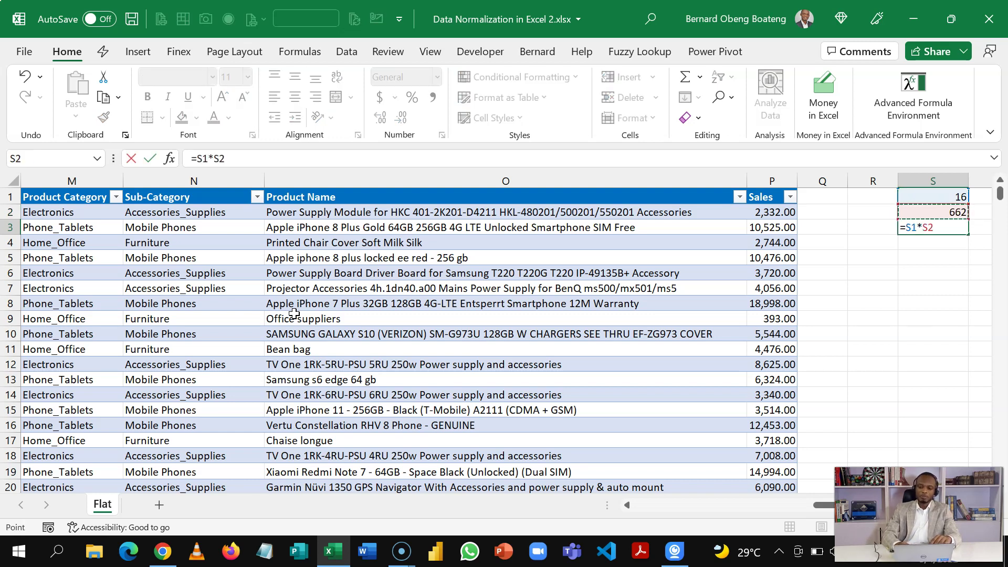
{"action": "key", "text": "Return"}
{"action": "key", "text": "Up"}
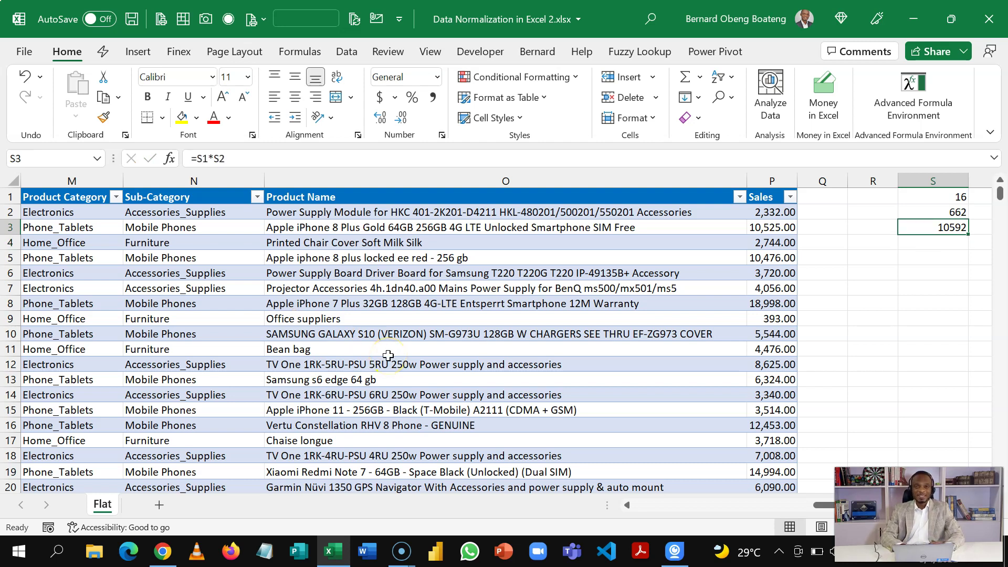
{"action": "left_click", "coordinate": [261, 394]}
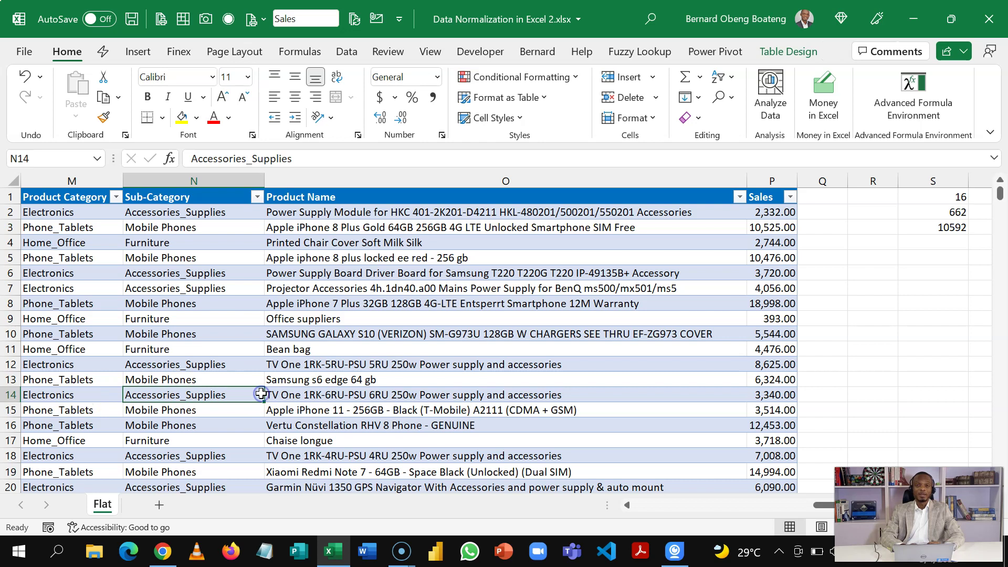
{"action": "left_click", "coordinate": [234, 288]}
{"action": "key", "text": "Left"}
{"action": "key", "text": "Left"}
{"action": "key", "text": "Left"}
{"action": "key", "text": "Left"}
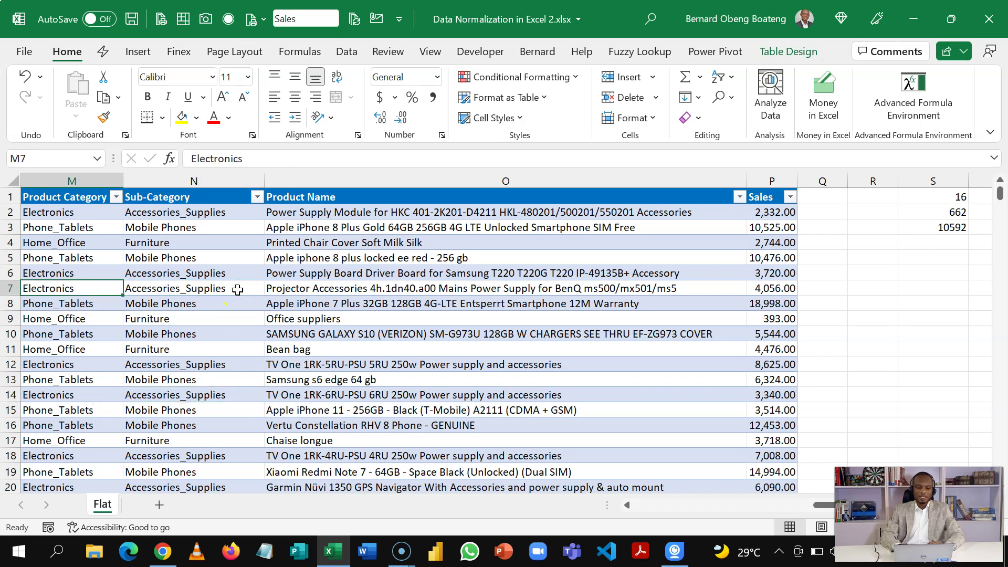
{"action": "key", "text": "Left"}
{"action": "key", "text": "Left"}
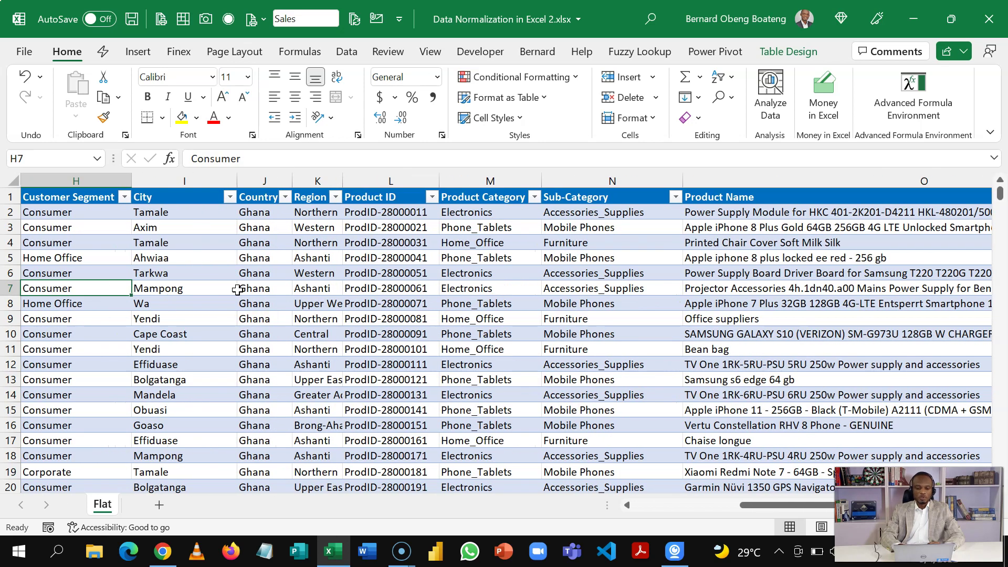
{"action": "key", "text": "Left"}
{"action": "key", "text": "Left"}
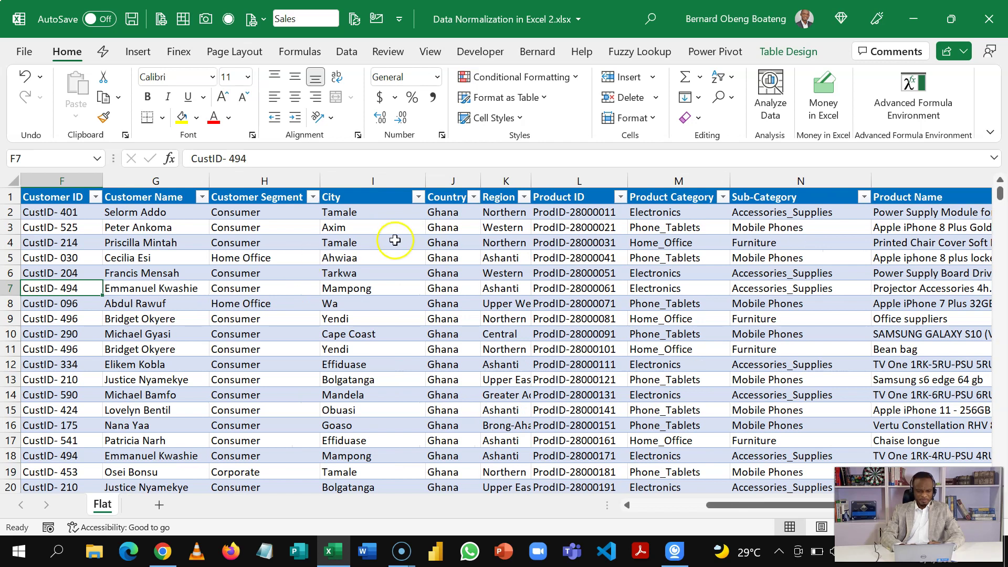
{"action": "left_click", "coordinate": [445, 197]}
{"action": "left_click", "coordinate": [445, 212]}
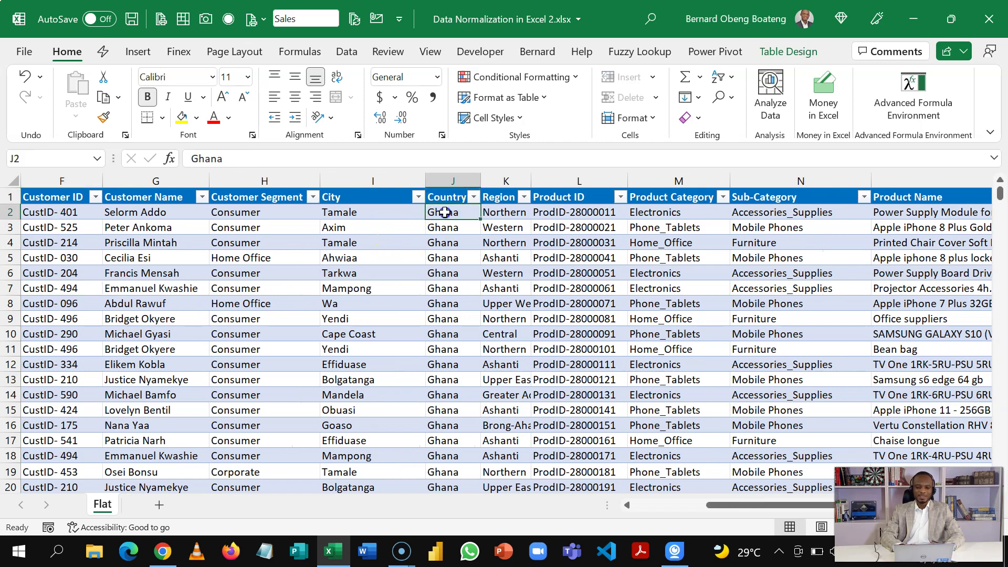
{"action": "key", "text": "ctrl+shift+Down"}
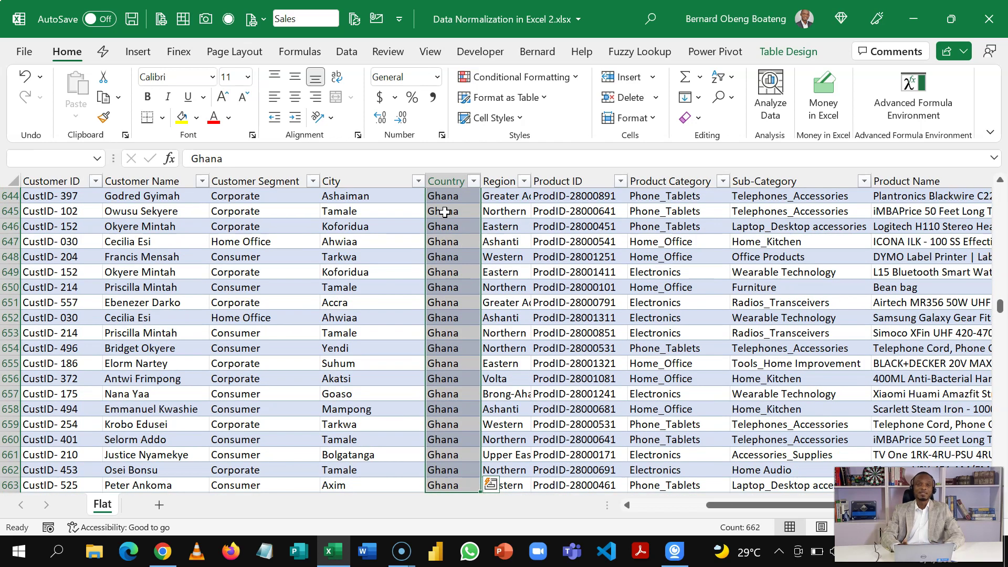
{"action": "key", "text": "ctrl+Up"}
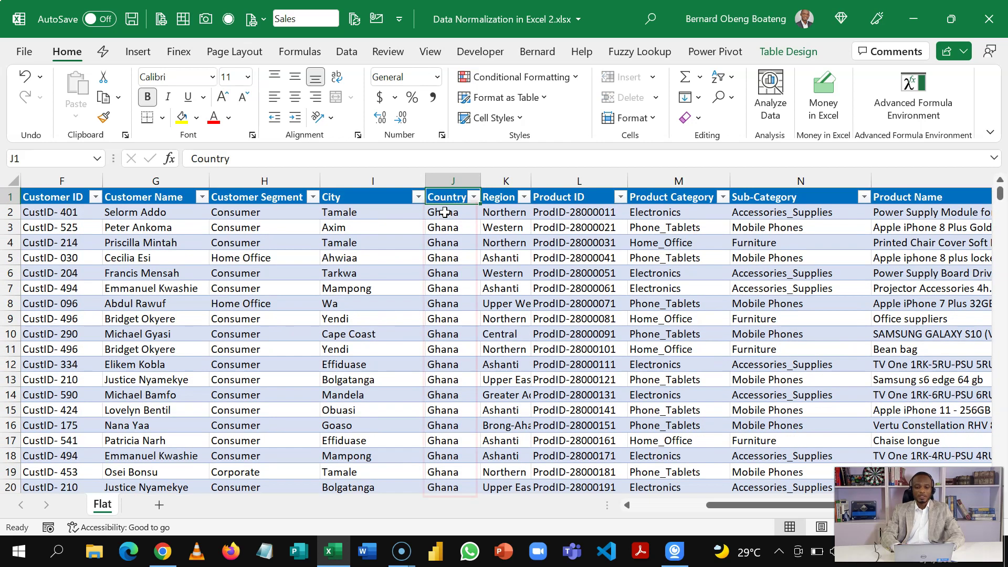
{"action": "left_click", "coordinate": [446, 212]}
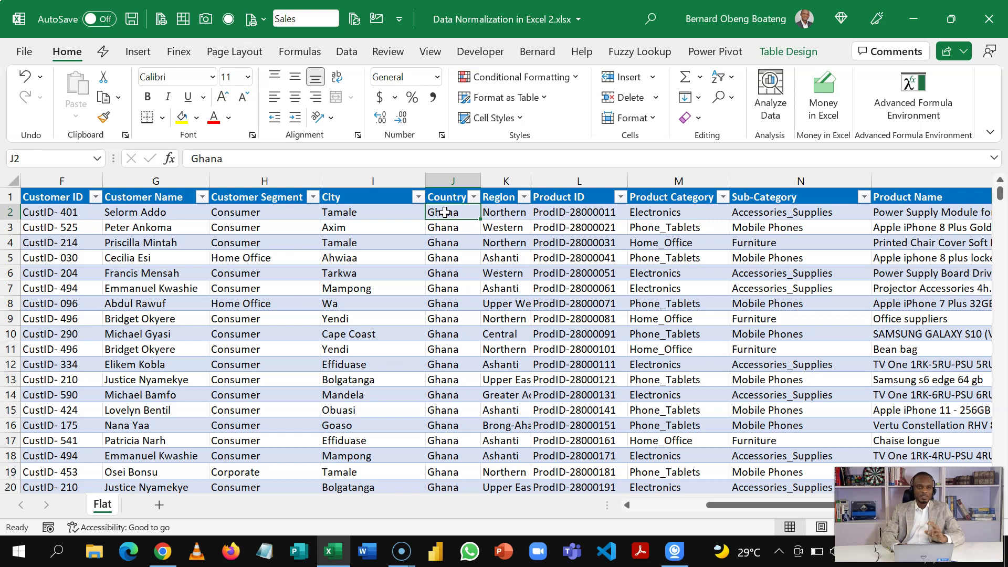
{"action": "key", "text": "Left"}
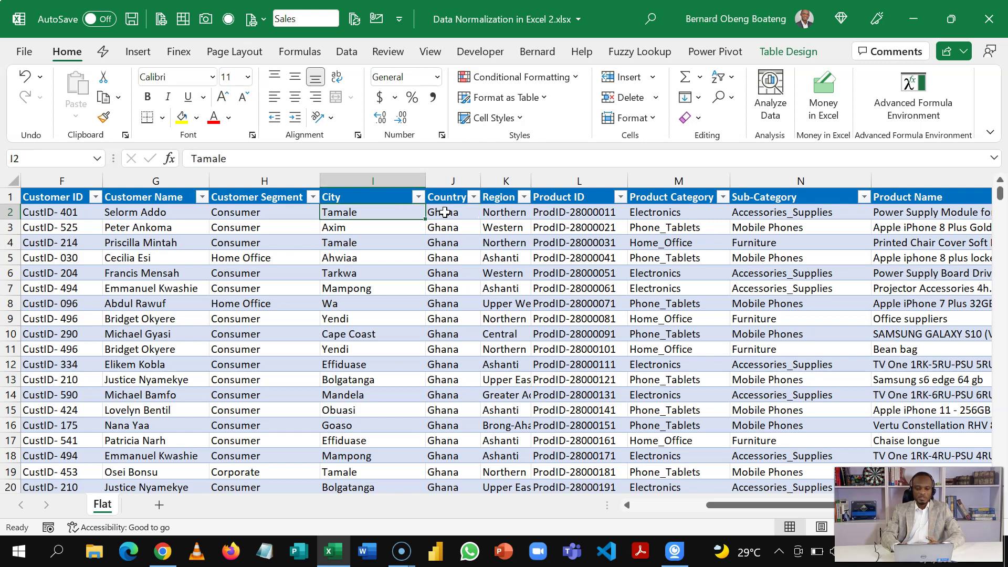
{"action": "key", "text": "Left"}
{"action": "key", "text": "Left"}
{"action": "key", "text": "Left"}
{"action": "key", "text": "Left"}
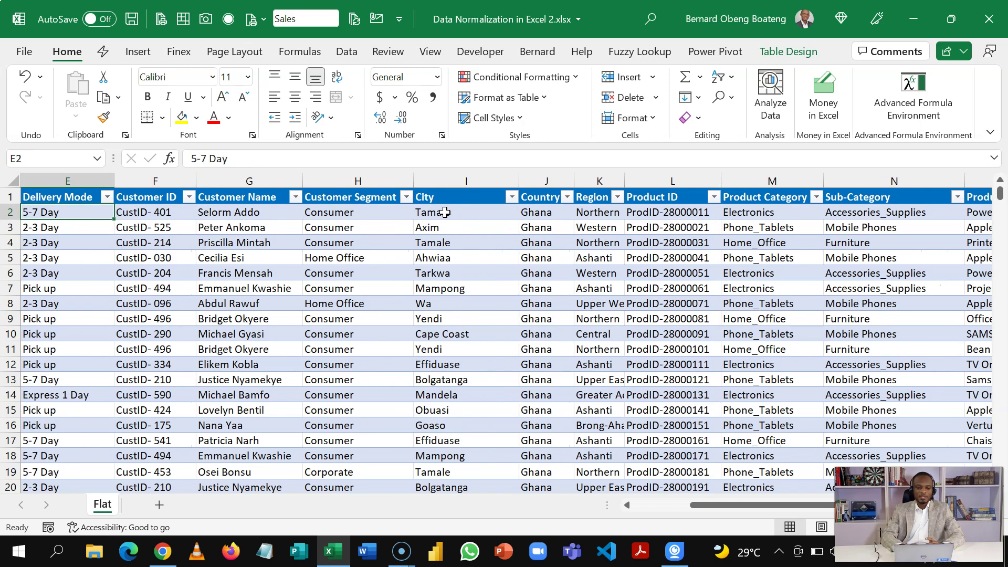
{"action": "left_click", "coordinate": [262, 214]}
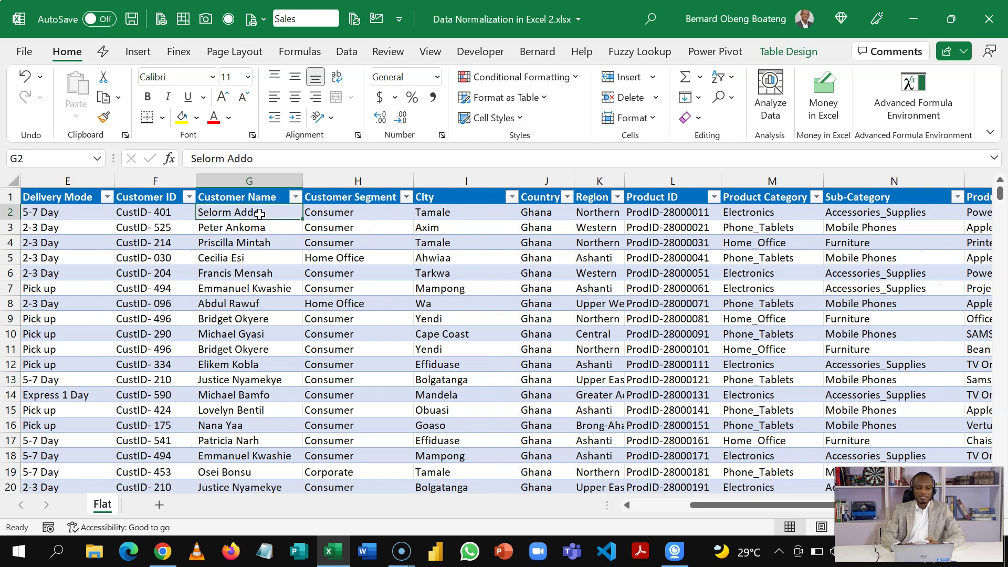
{"action": "right_click", "coordinate": [260, 214]}
{"action": "mouse_move", "coordinate": [390, 427]}
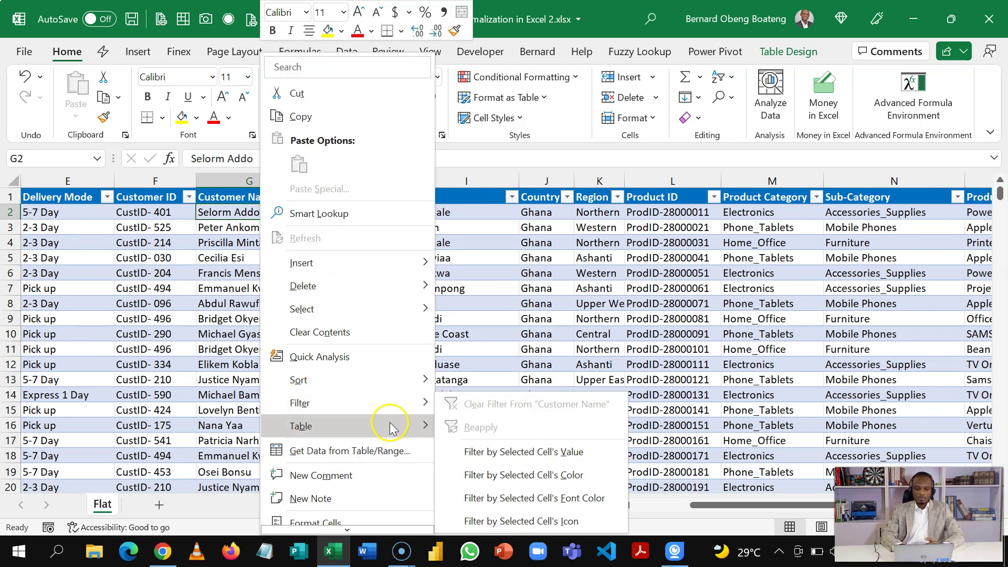
{"action": "left_click", "coordinate": [466, 452]}
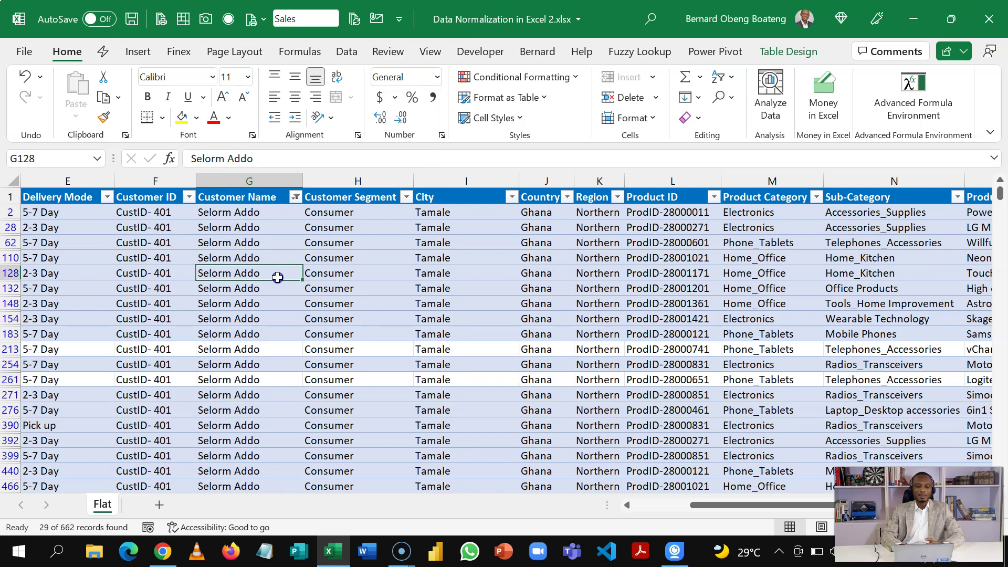
{"action": "key", "text": "Up"}
{"action": "key", "text": "Up"}
{"action": "key", "text": "Up"}
{"action": "key", "text": "Up"}
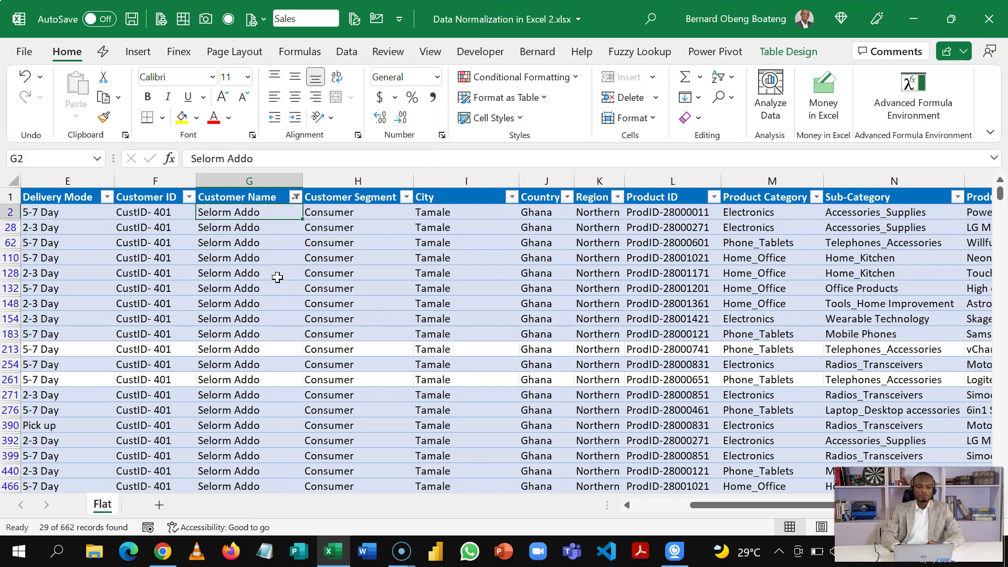
{"action": "left_click", "coordinate": [347, 213]}
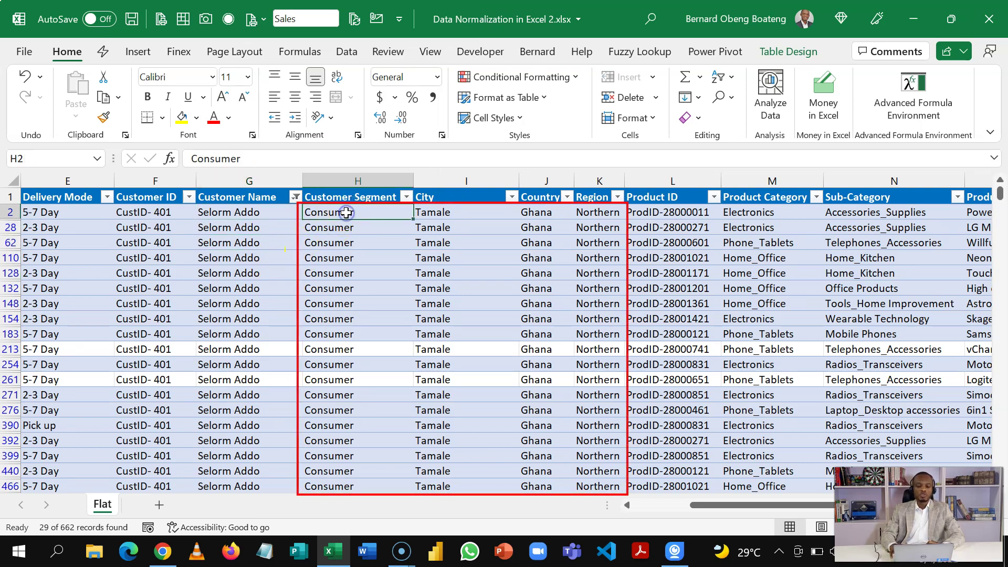
{"action": "key", "text": "shift+Right"}
{"action": "key", "text": "shift+Right"}
{"action": "key", "text": "shift+Right"}
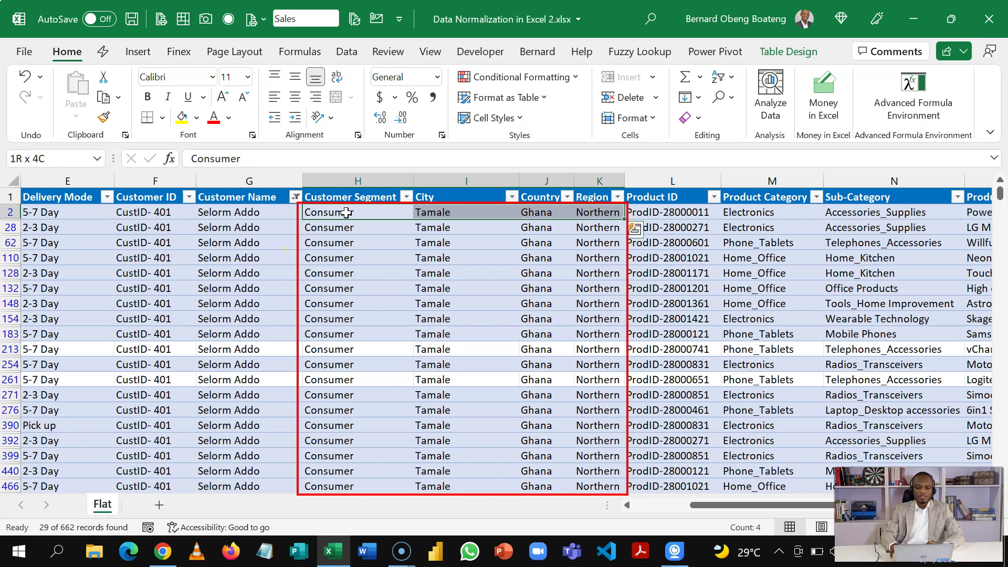
{"action": "key", "text": "shift+Left"}
{"action": "key", "text": "shift+Down"}
{"action": "key", "text": "shift+Down"}
{"action": "key", "text": "shift+Down"}
{"action": "key", "text": "shift+Down"}
{"action": "key", "text": "shift+Down"}
{"action": "key", "text": "shift+Down"}
{"action": "key", "text": "shift+Down"}
{"action": "key", "text": "shift+Down"}
{"action": "key", "text": "shift+Down"}
{"action": "key", "text": "shift+Down"}
{"action": "key", "text": "shift+Down"}
{"action": "key", "text": "shift+Down"}
{"action": "key", "text": "shift+Down"}
{"action": "key", "text": "shift+Down"}
{"action": "key", "text": "shift+Down"}
{"action": "key", "text": "shift+Down"}
{"action": "key", "text": "shift+Down"}
{"action": "key", "text": "shift+Down"}
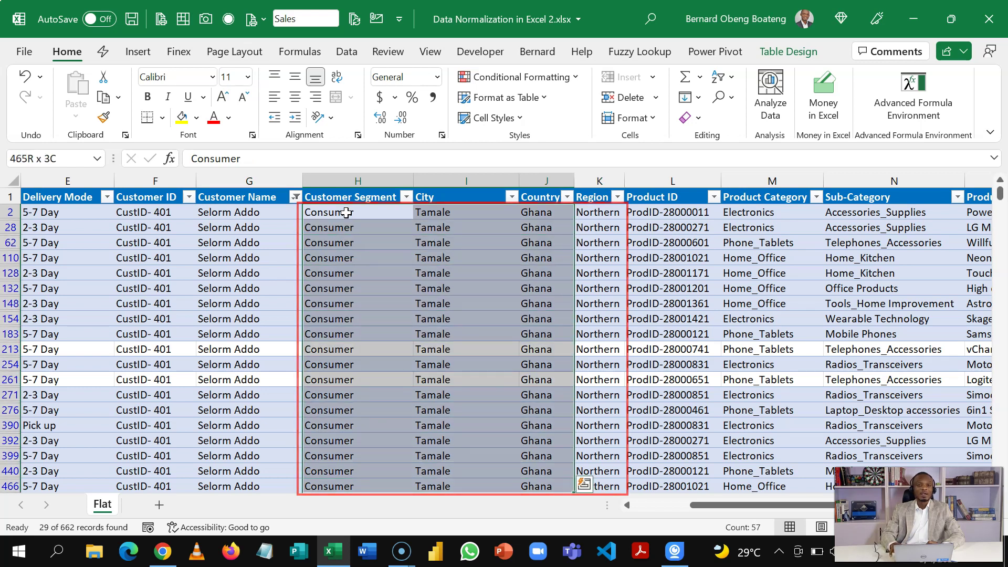
{"action": "key", "text": "shift+Down"}
{"action": "key", "text": "shift+Down"}
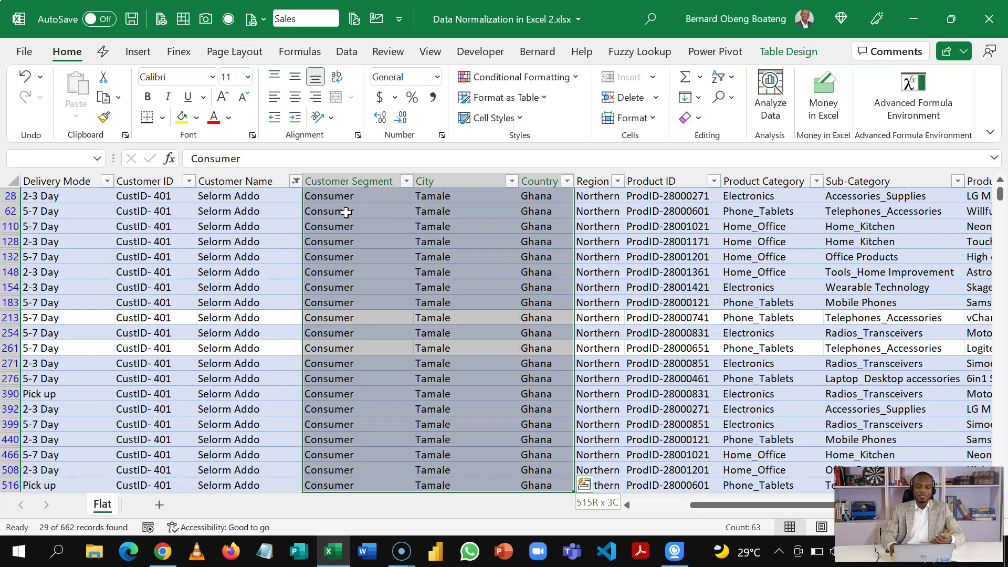
{"action": "key", "text": "Up"}
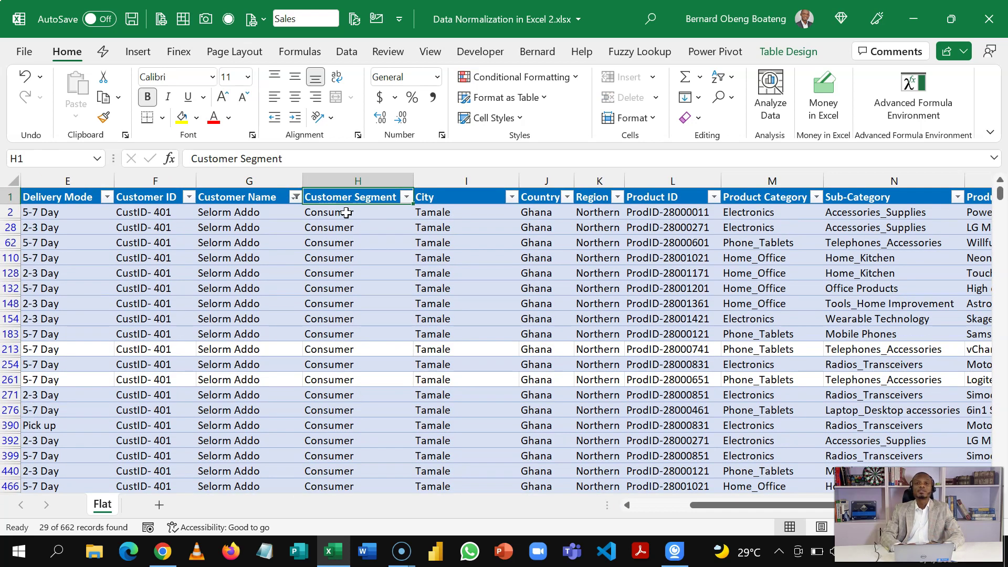
{"action": "key", "text": "Down"}
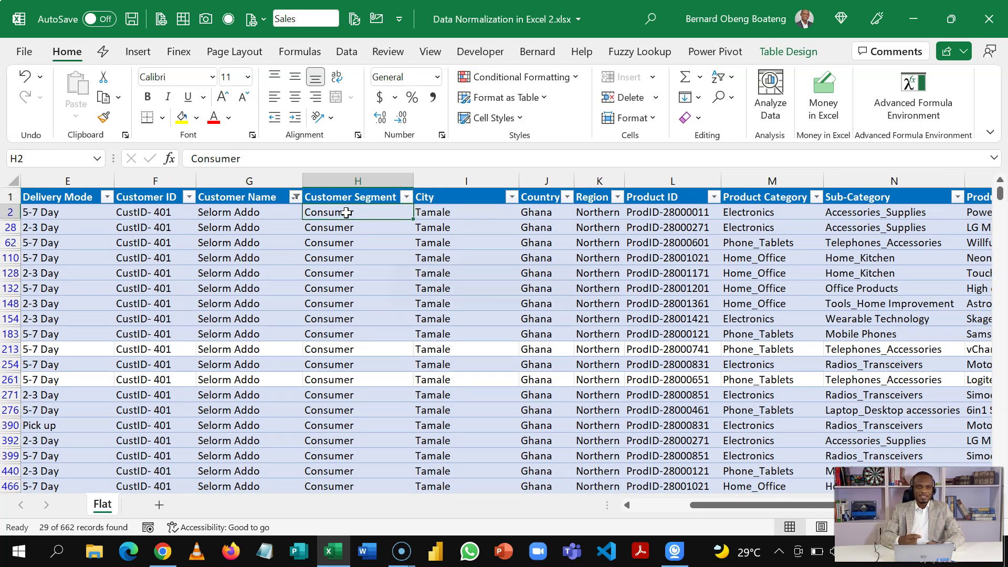
{"action": "key", "text": "Left"}
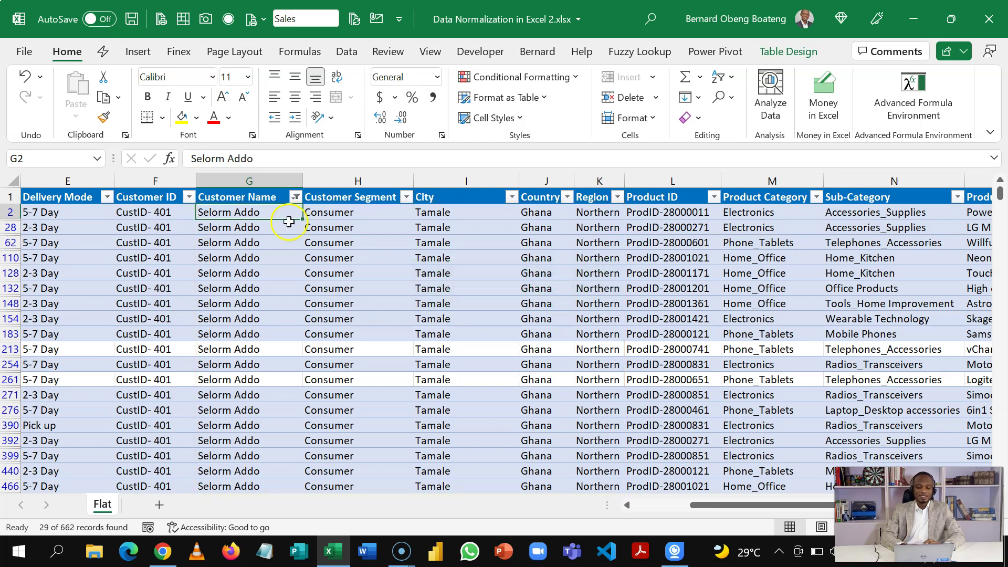
{"action": "left_click", "coordinate": [360, 219]}
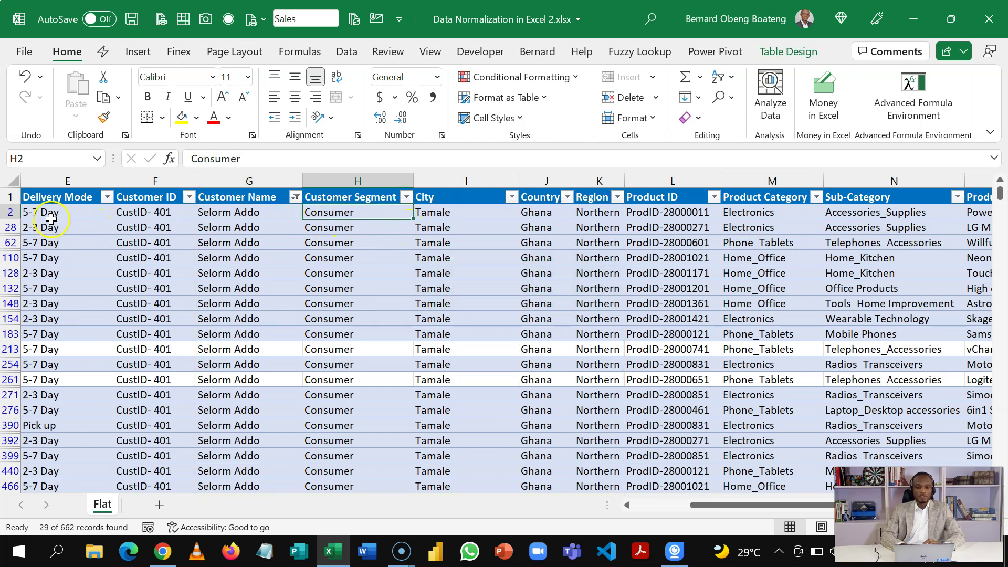
{"action": "left_click", "coordinate": [11, 212]}
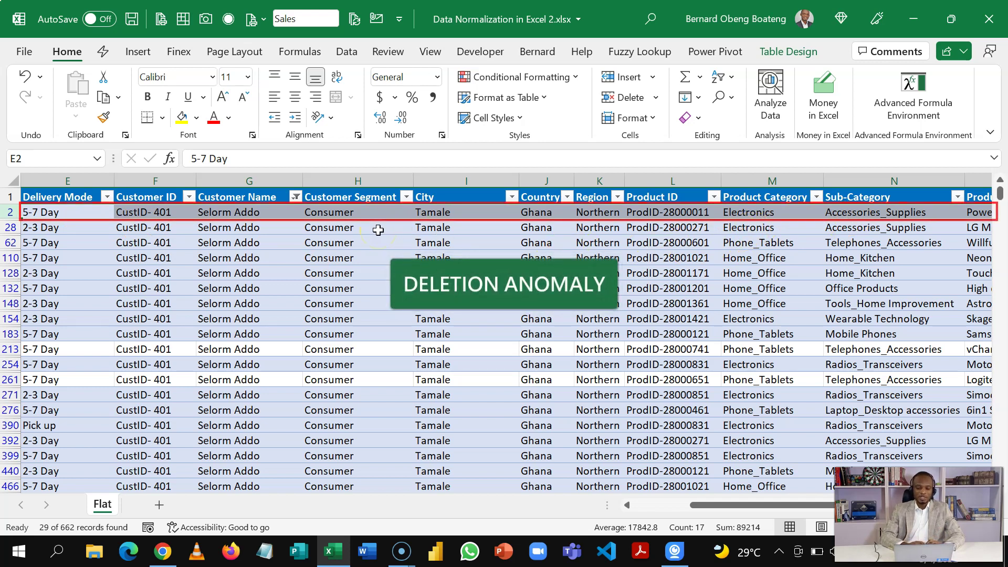
{"action": "left_click", "coordinate": [342, 270]}
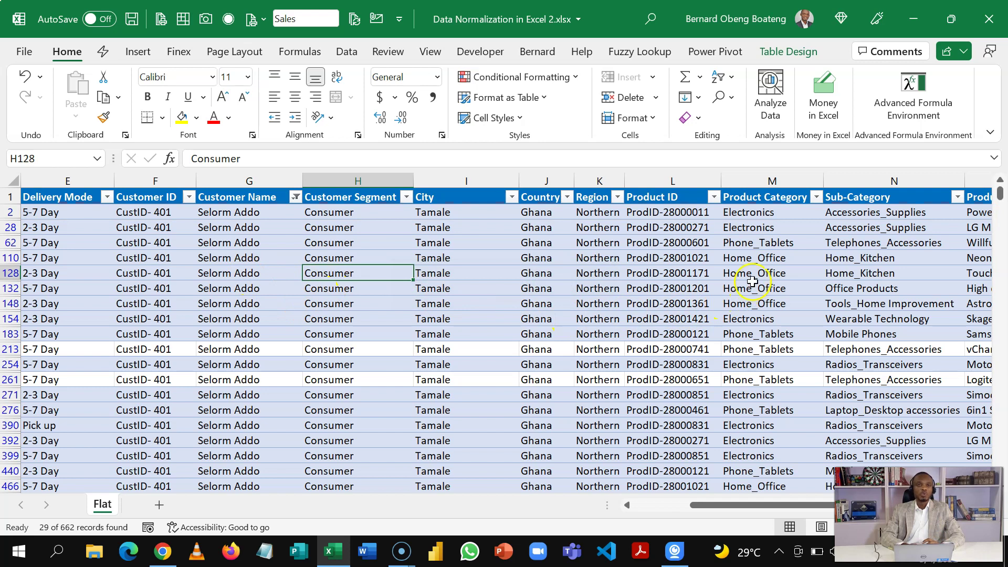
{"action": "left_click", "coordinate": [745, 242]}
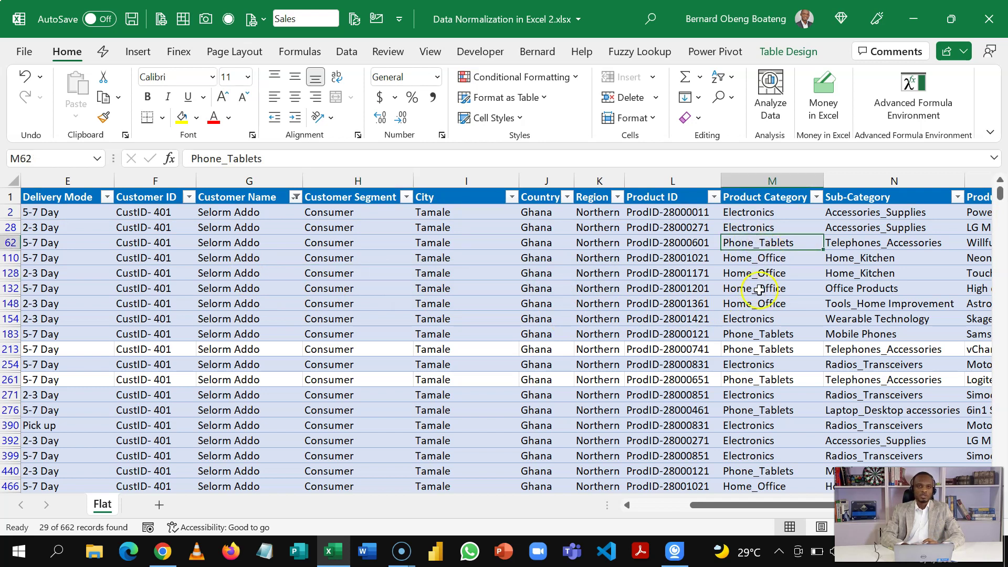
{"action": "left_click", "coordinate": [759, 336]}
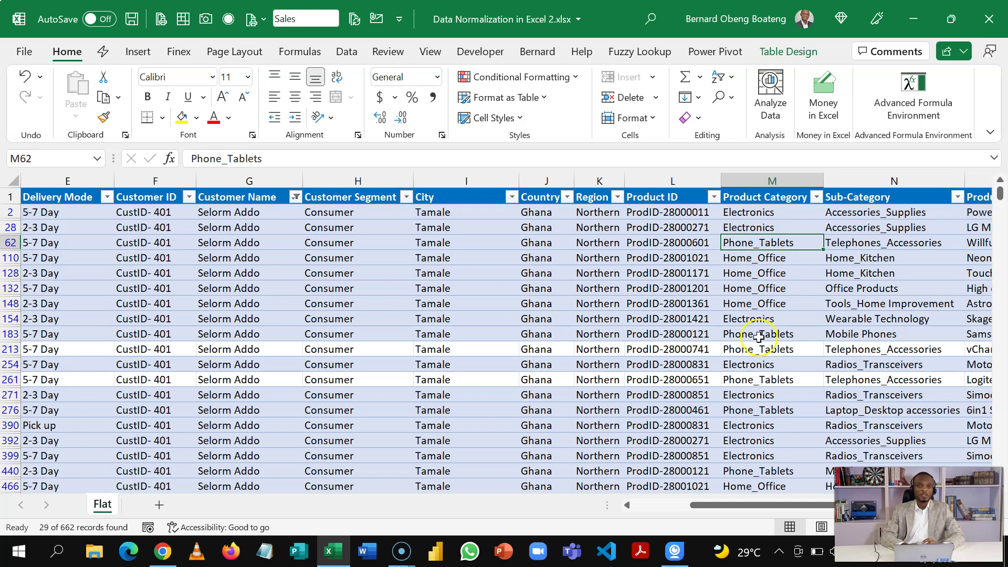
{"action": "left_click", "coordinate": [753, 284]}
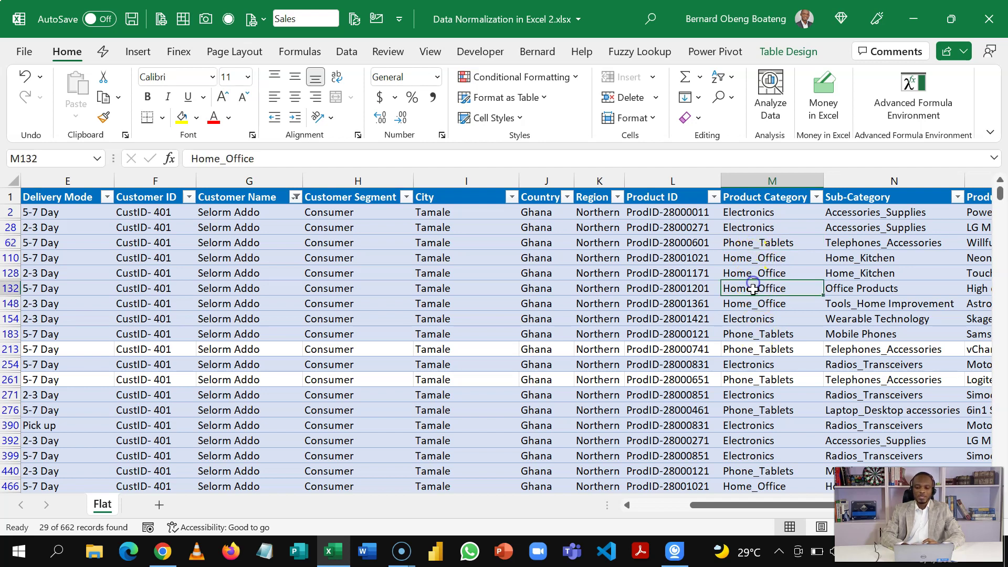
{"action": "left_click", "coordinate": [755, 318]}
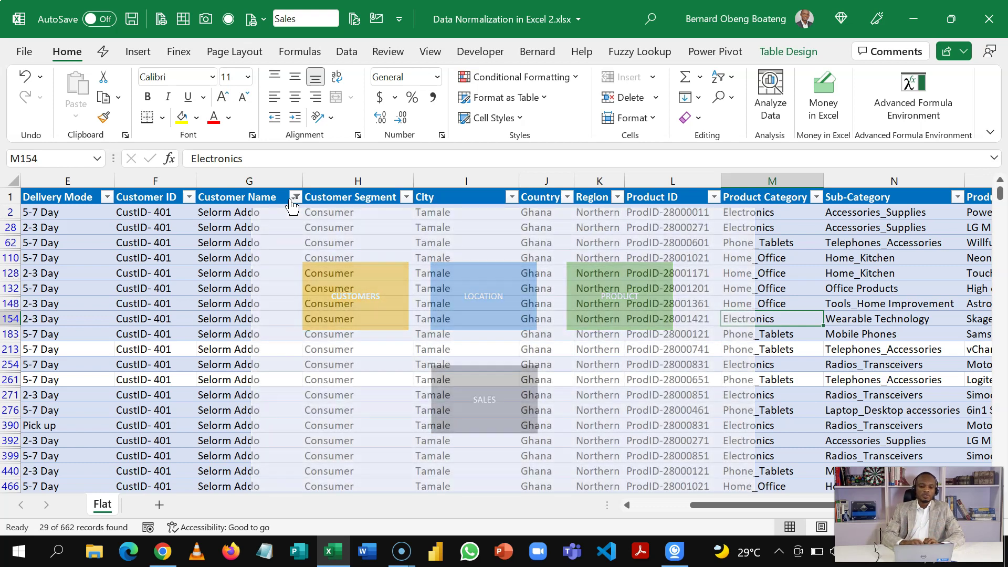
Clear the Customer Name filter to show all 662 sales rows again
{"action": "left_click", "coordinate": [296, 198]}
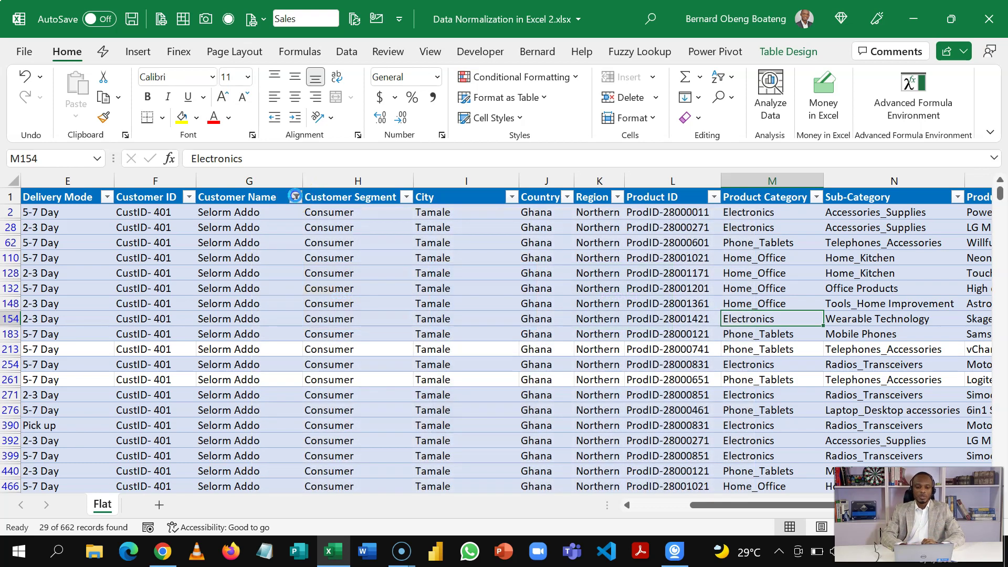
{"action": "left_click", "coordinate": [235, 278]}
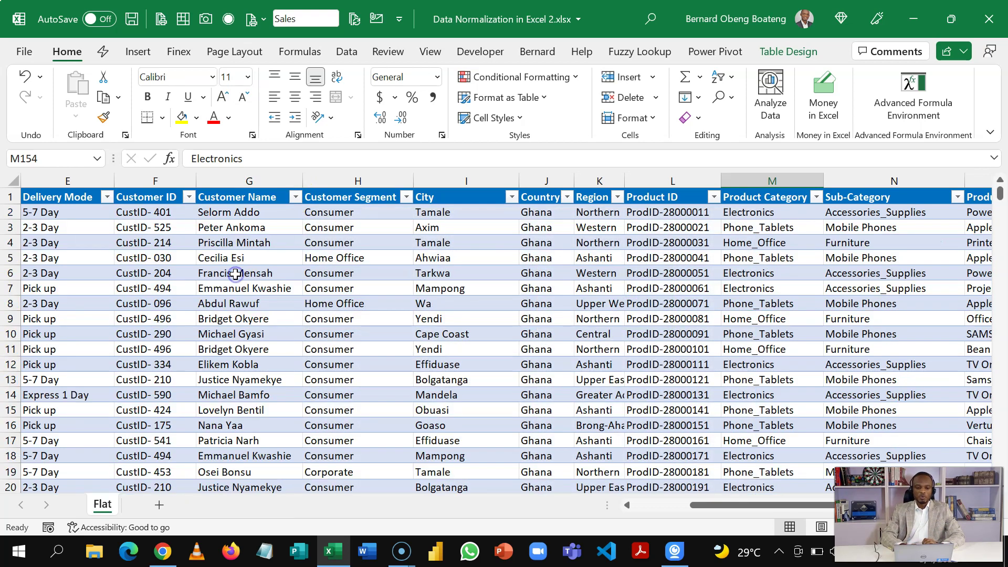
{"action": "left_click", "coordinate": [369, 238]}
{"action": "key", "text": "Up"}
{"action": "key", "text": "Up"}
{"action": "key", "text": "Up"}
{"action": "key", "text": "Right"}
{"action": "key", "text": "Right"}
{"action": "key", "text": "Right"}
{"action": "key", "text": "Right"}
{"action": "key", "text": "Right"}
{"action": "key", "text": "Right"}
{"action": "key", "text": "Right"}
{"action": "key", "text": "Right"}
{"action": "key", "text": "Right"}
{"action": "key", "text": "Right"}
{"action": "key", "text": "Right"}
{"action": "key", "text": "Right"}
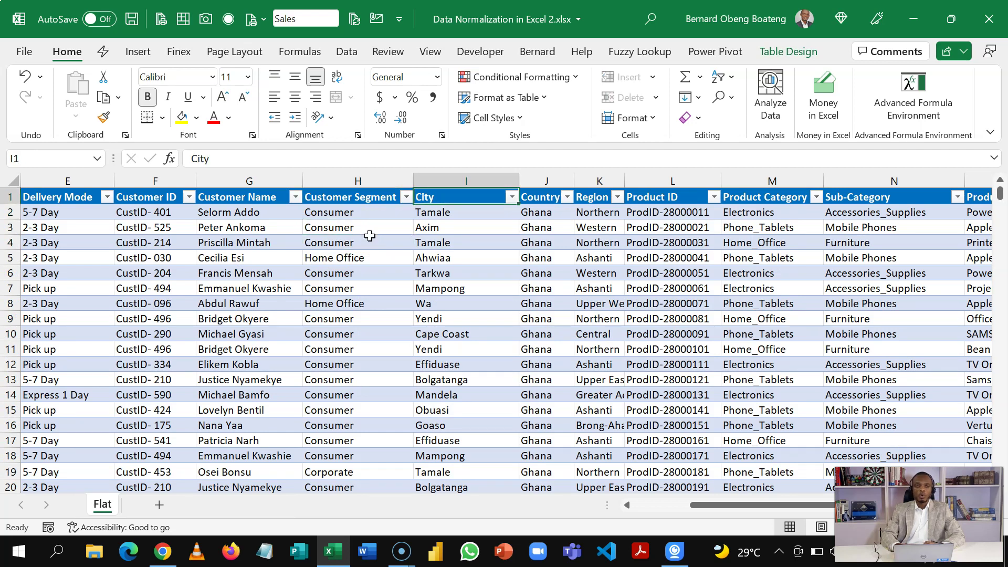
Delete the helper values in S1:S3 and enter =TRANSPOSE(Sales[#Headers]) in S3
{"action": "key", "text": "Left"}
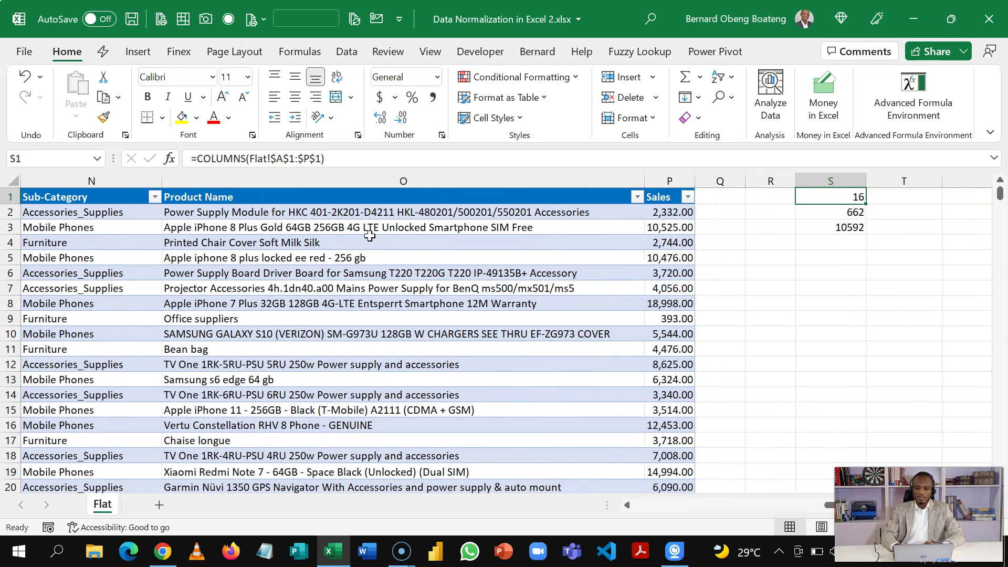
{"action": "key", "text": "shift+Down"}
{"action": "key", "text": "shift+Down"}
{"action": "key", "text": "Delete"}
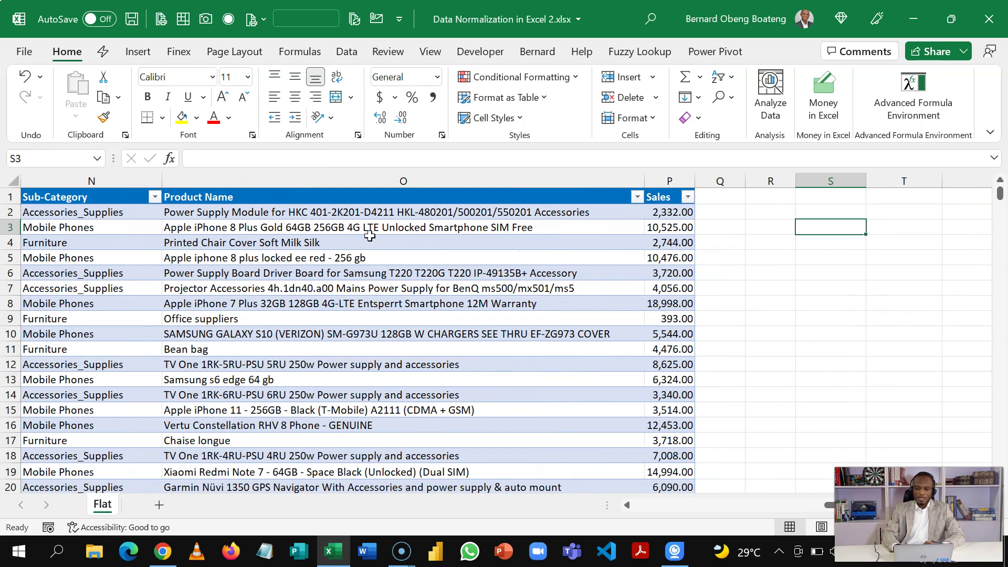
{"action": "type", "text": "=tr"}
{"action": "key", "text": "Tab"}
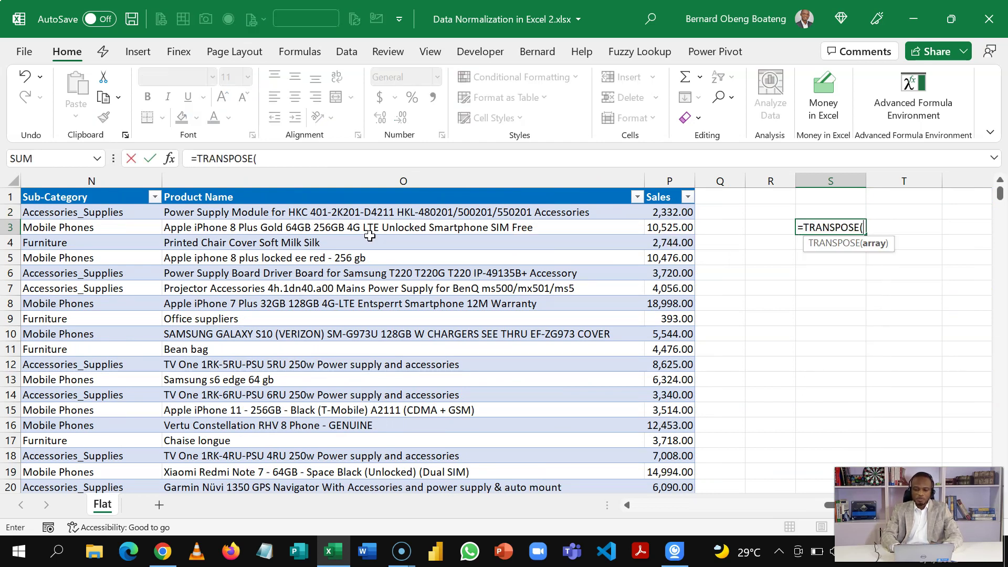
{"action": "type", "text": "Sa"}
{"action": "key", "text": "Tab"}
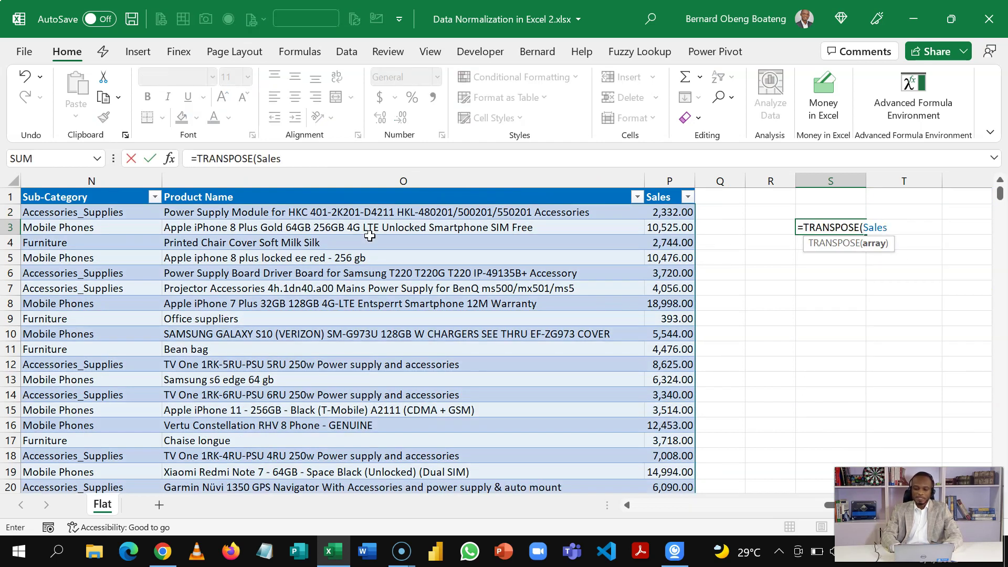
{"action": "type", "text": "[#"}
{"action": "key", "text": "Down"}
{"action": "key", "text": "Down"}
{"action": "key", "text": "Tab"}
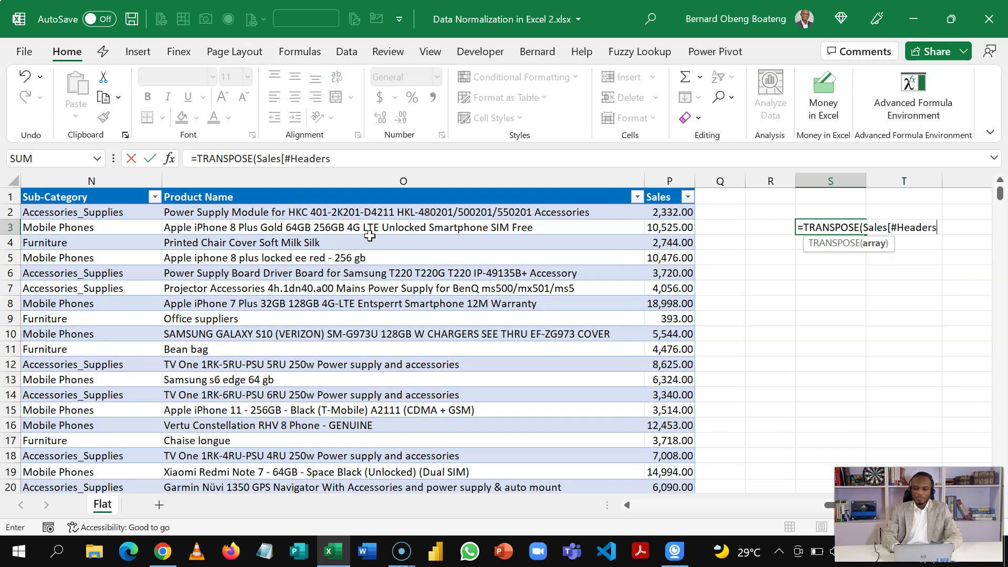
{"action": "type", "text": "]"}
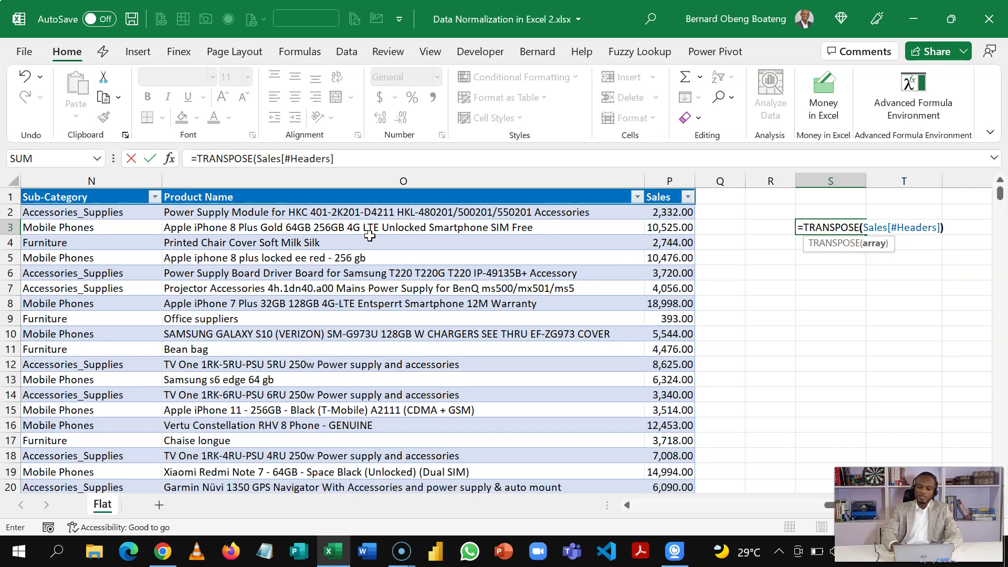
{"action": "key", "text": "Return"}
Convert the spilled header list to plain values and autofit column S
{"action": "key", "text": "Down"}
{"action": "key", "text": "Down"}
{"action": "key", "text": "Down"}
{"action": "key", "text": "Down"}
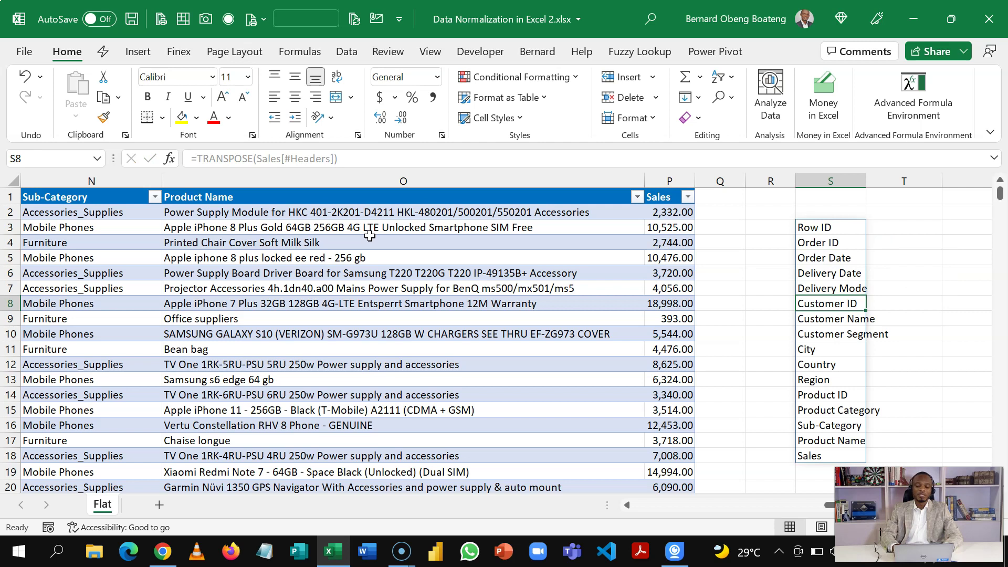
{"action": "key", "text": "Up"}
{"action": "key", "text": "Up"}
{"action": "key", "text": "Up"}
{"action": "key", "text": "Up"}
{"action": "key", "text": "Up"}
{"action": "key", "text": "ctrl+shift+Down"}
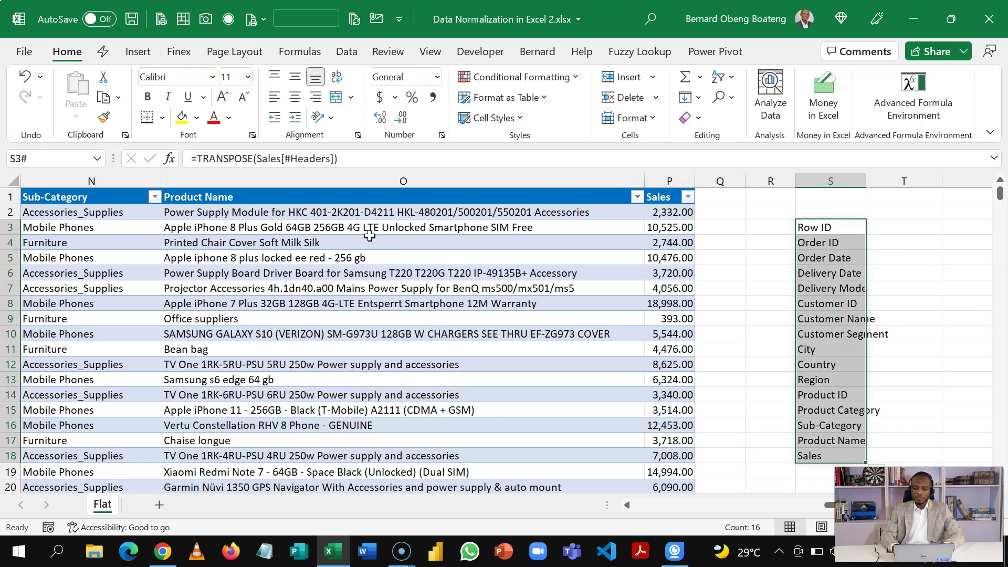
{"action": "key", "text": "ctrl+c"}
{"action": "key", "text": "ctrl+alt+v"}
{"action": "key", "text": "v"}
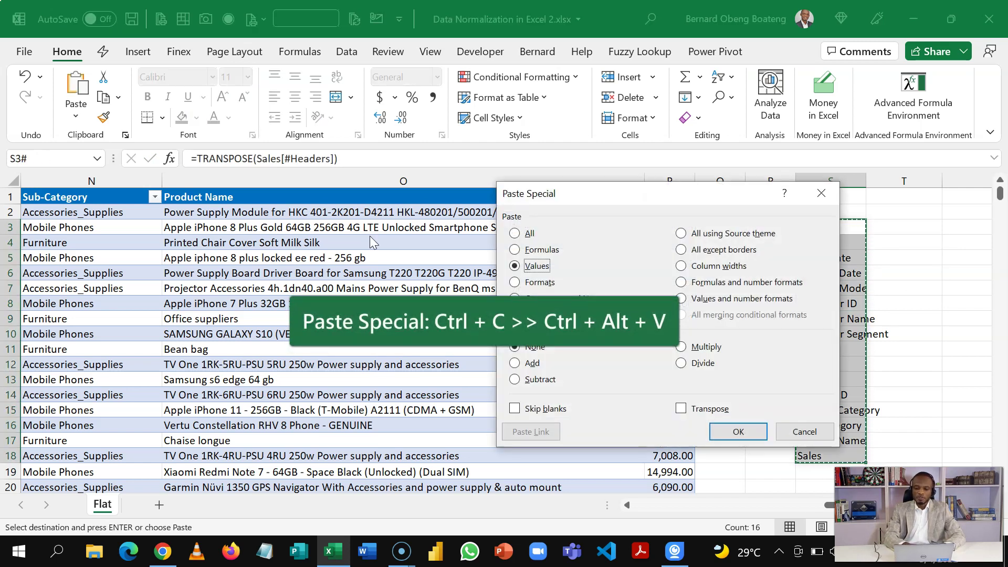
{"action": "key", "text": "Return"}
{"action": "key", "text": "Escape"}
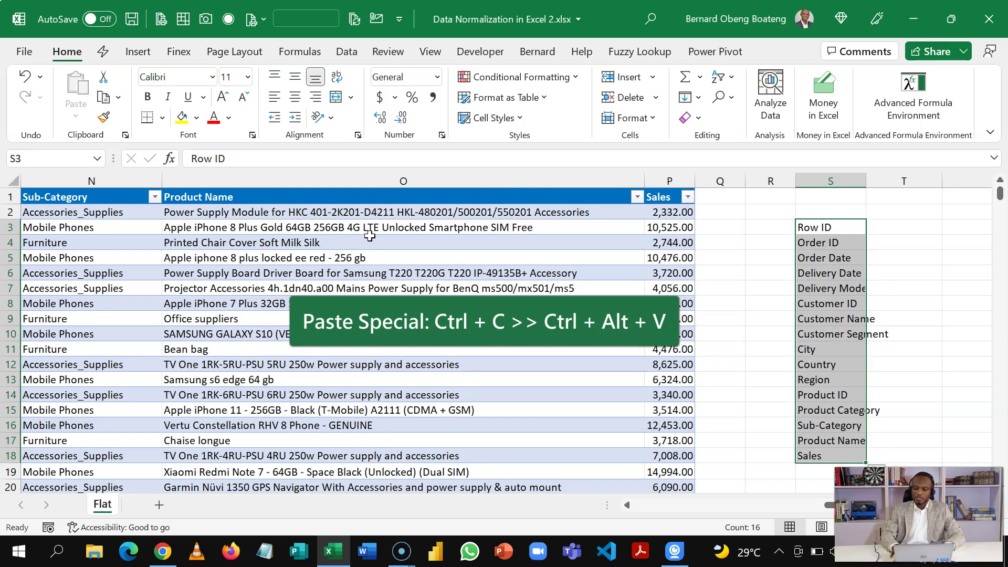
{"action": "double_click", "coordinate": [866, 182]}
{"action": "scroll", "coordinate": [849, 226], "scroll_direction": "right", "scroll_amount": 2}
Fill the three customer fields in S8:S10 pale blue
{"action": "left_click", "coordinate": [194, 225]}
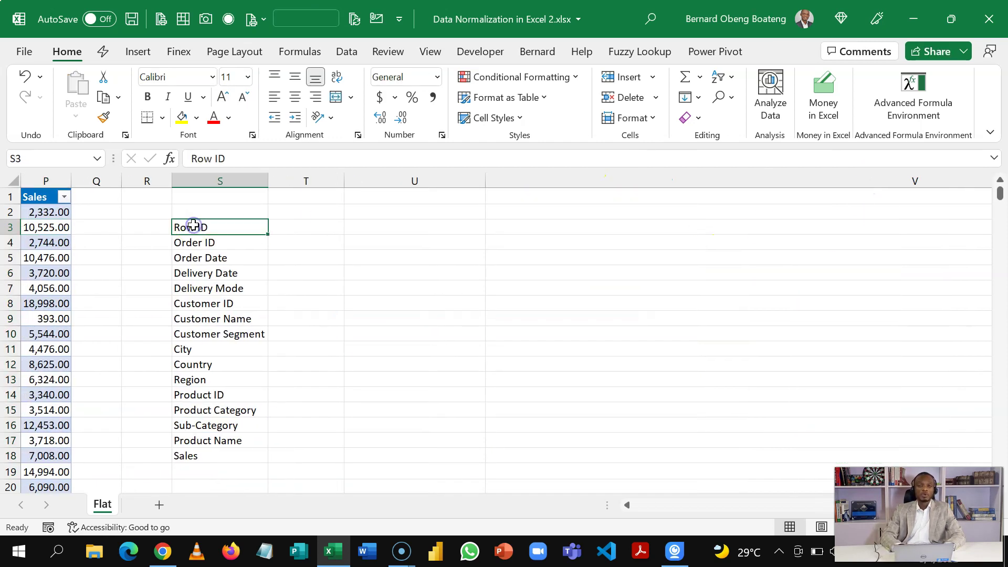
{"action": "left_click", "coordinate": [196, 246]}
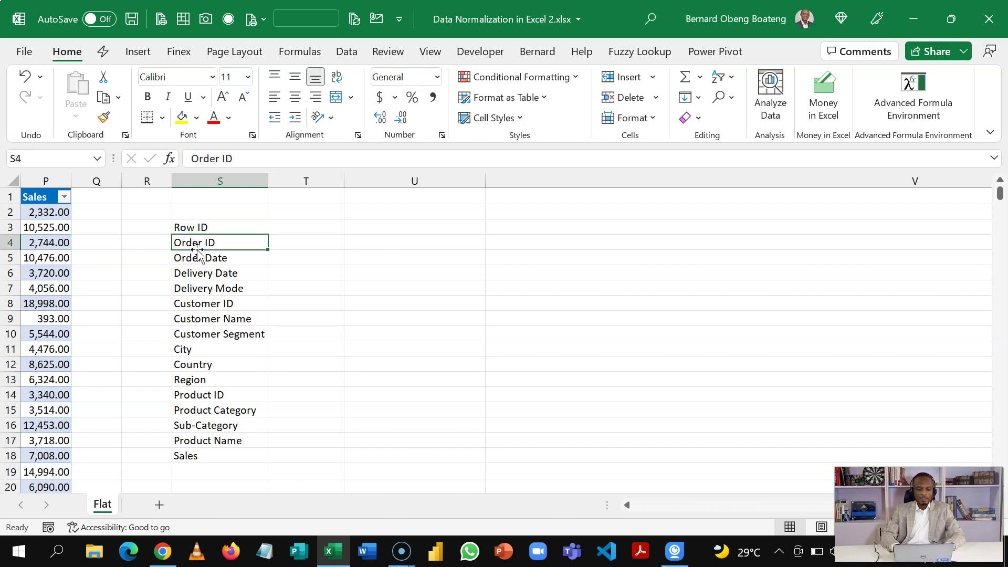
{"action": "key", "text": "Down"}
{"action": "key", "text": "Down"}
{"action": "key", "text": "Down"}
{"action": "key", "text": "Down"}
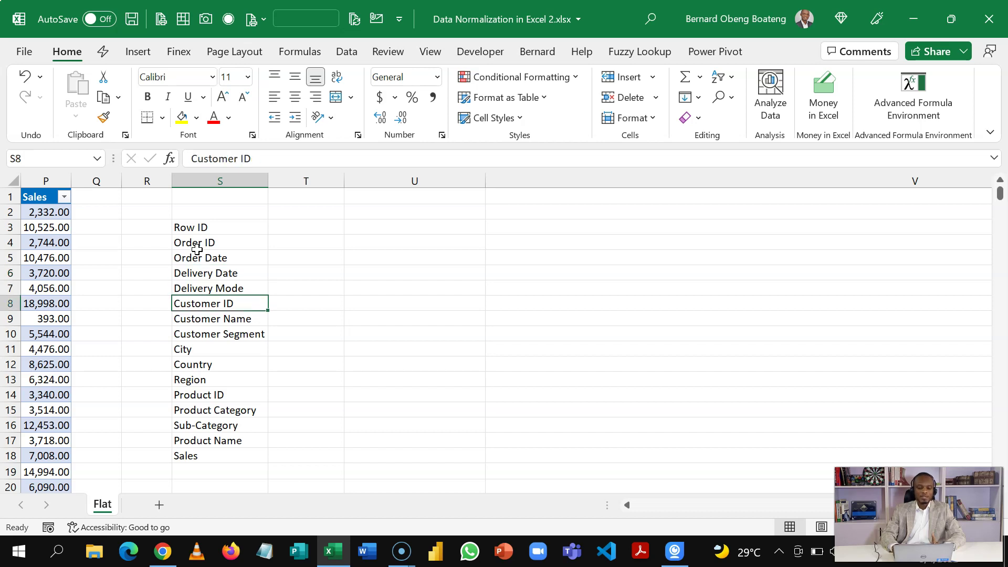
{"action": "key", "text": "shift+Down"}
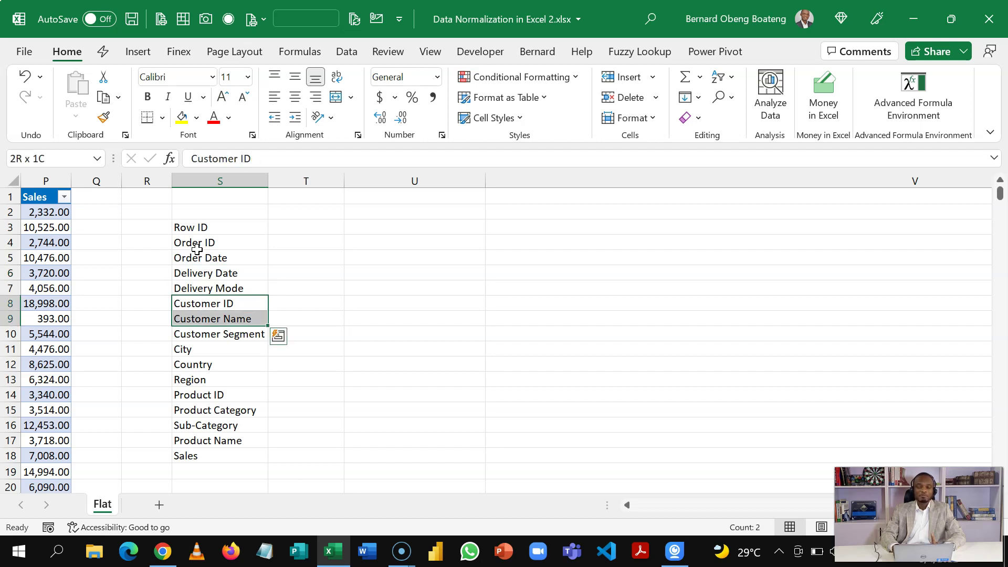
{"action": "key", "text": "shift+Down"}
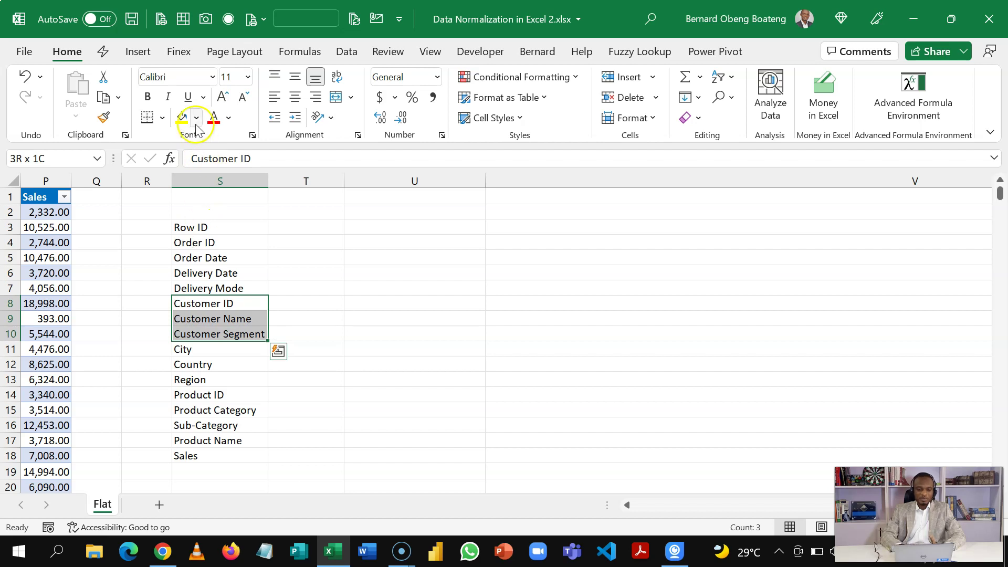
{"action": "left_click", "coordinate": [196, 118]}
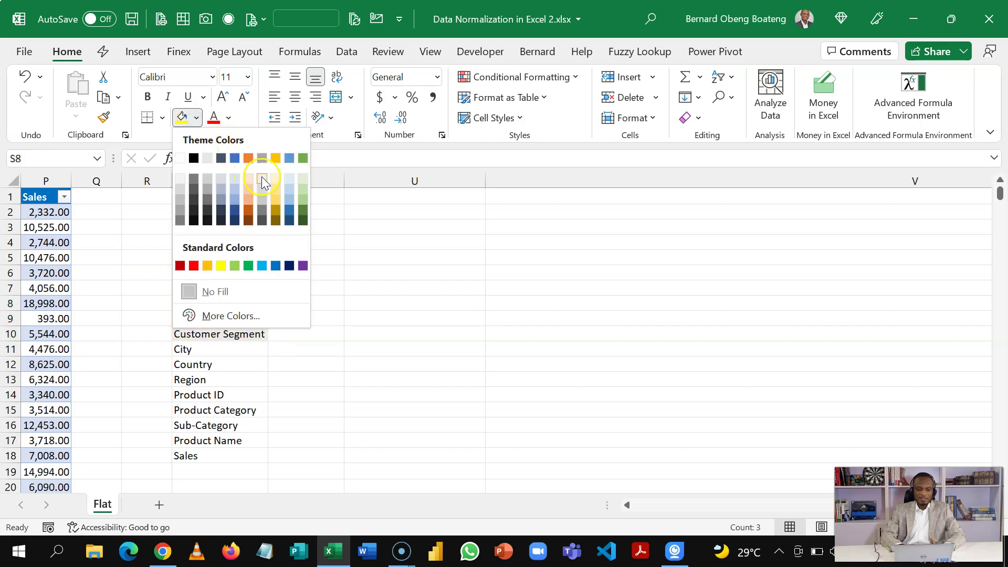
{"action": "left_click", "coordinate": [289, 179]}
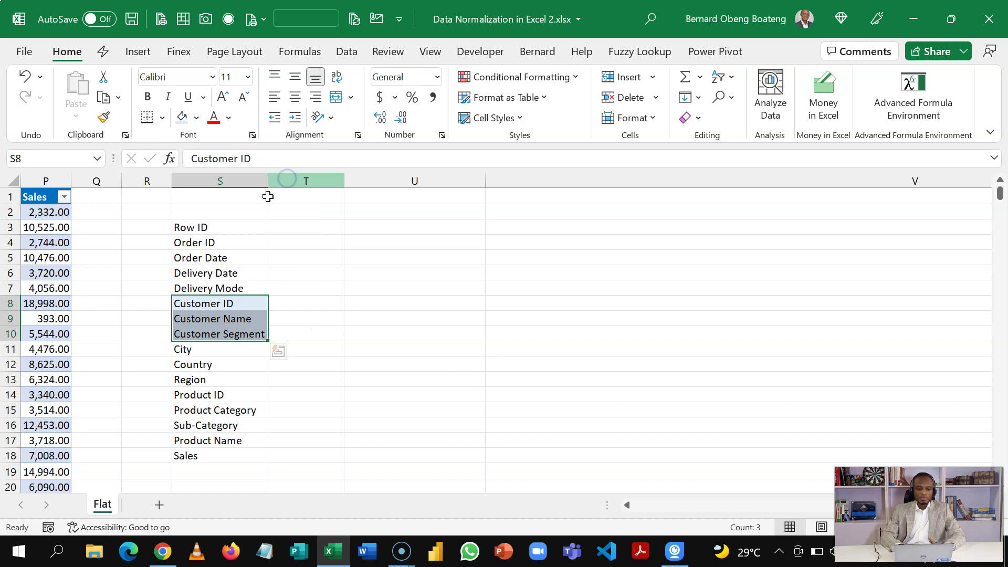
Fill the location fields City, Country and Region in S11:S13 light gold
{"action": "left_click", "coordinate": [201, 352]}
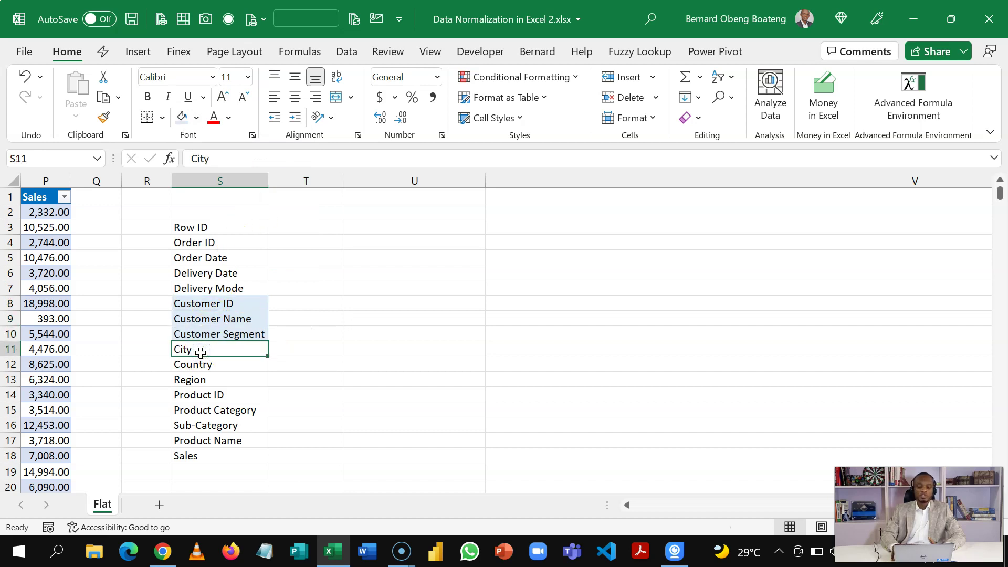
{"action": "key", "text": "shift+Down"}
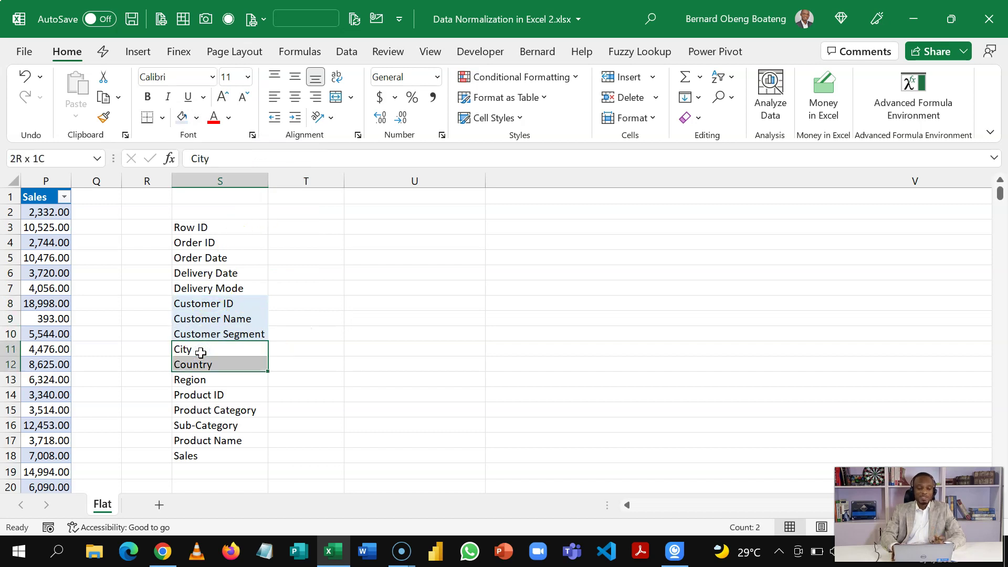
{"action": "key", "text": "shift+Down"}
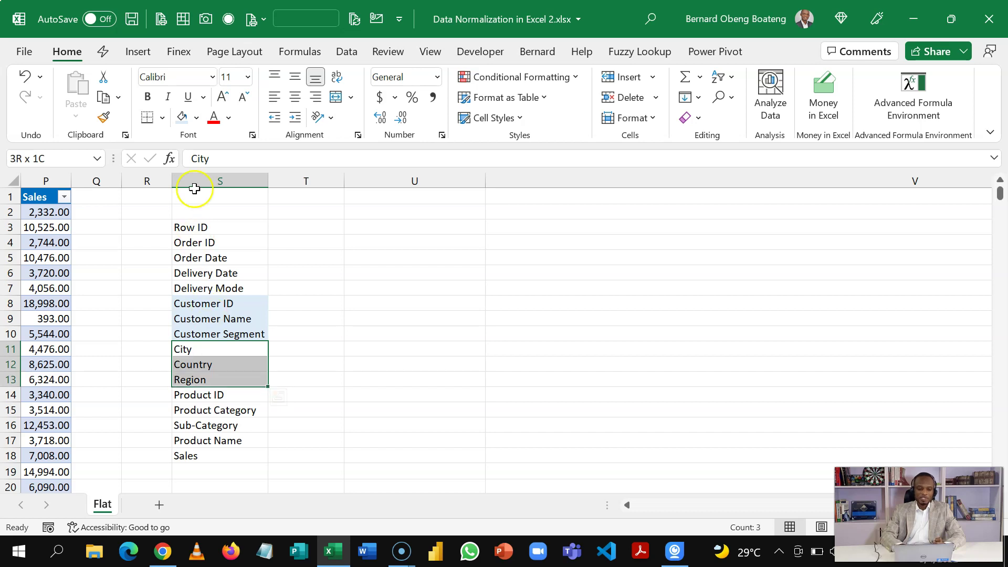
{"action": "left_click", "coordinate": [197, 117]}
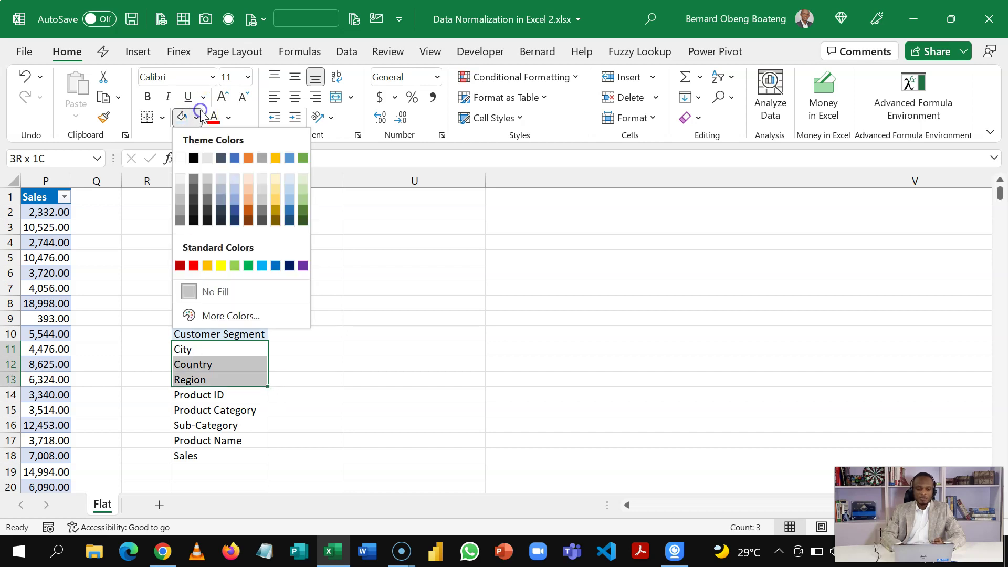
{"action": "left_click", "coordinate": [277, 182]}
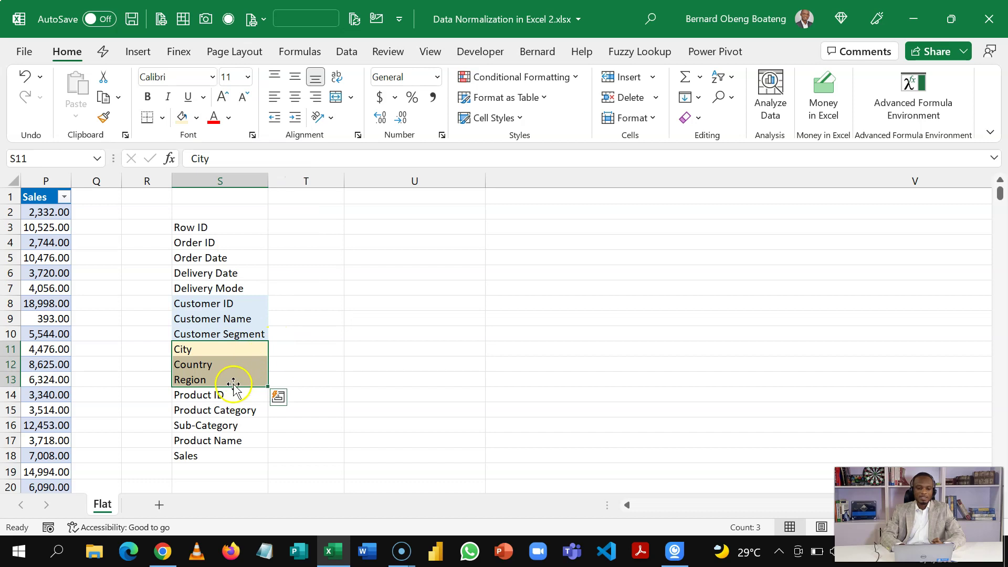
Fill the product fields in S14:S17 light green
{"action": "left_click", "coordinate": [226, 410]}
{"action": "key", "text": "Up"}
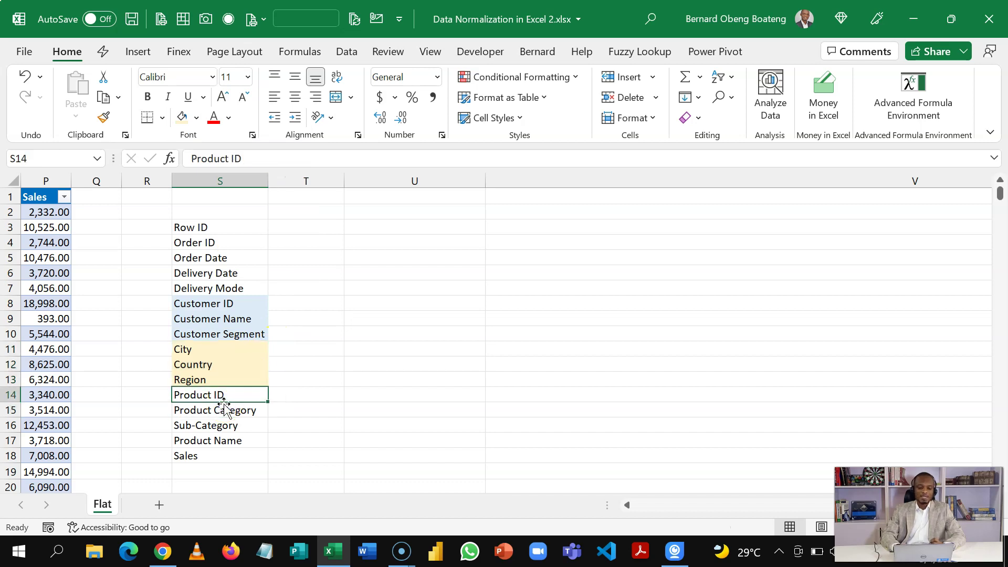
{"action": "key", "text": "shift+Down"}
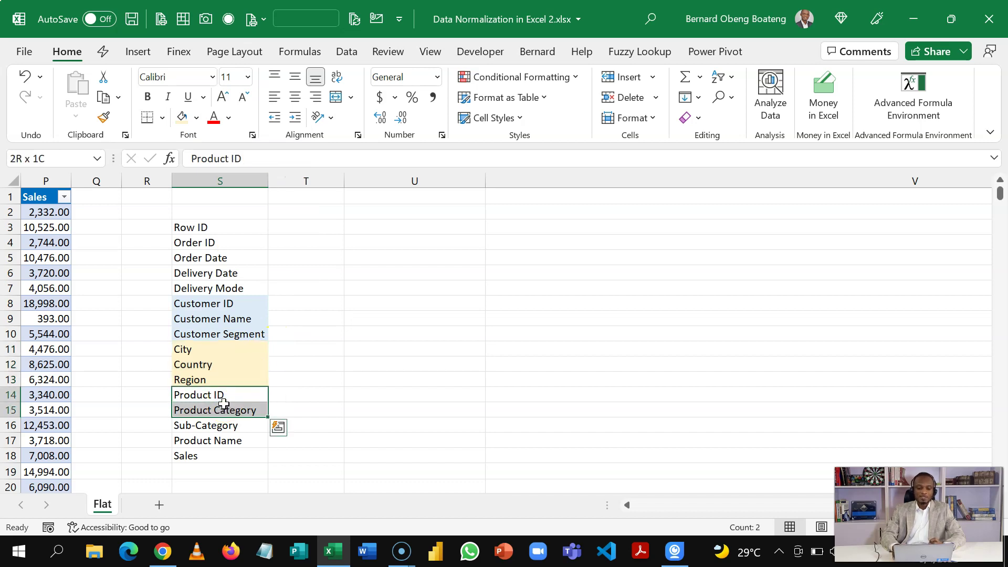
{"action": "key", "text": "shift+Down"}
{"action": "key", "text": "shift+Down"}
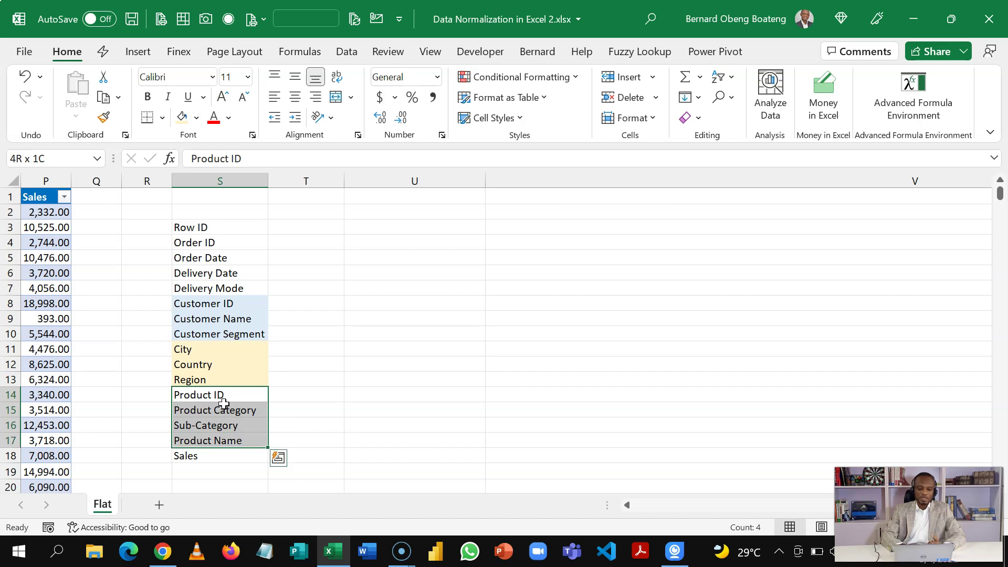
{"action": "left_click", "coordinate": [196, 118]}
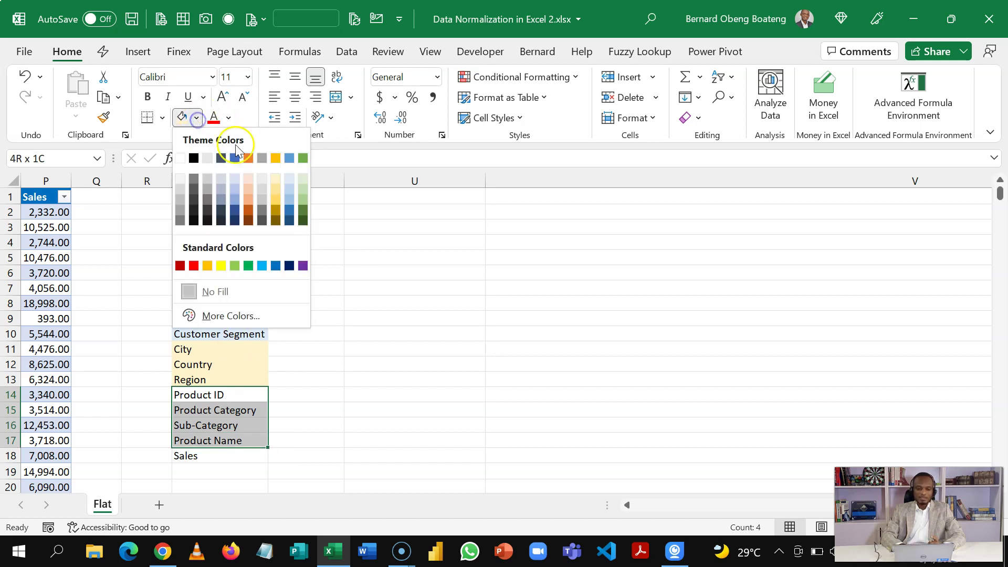
{"action": "left_click", "coordinate": [302, 179]}
{"action": "left_click", "coordinate": [318, 291]}
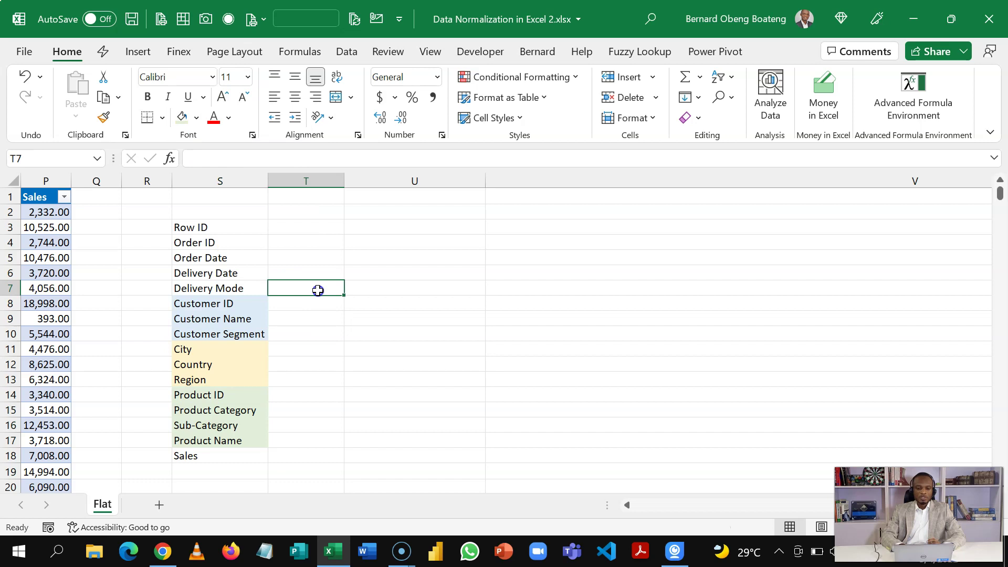
Move the customer fields to U3:U5 and copy Customer ID back into S8
{"action": "left_click", "coordinate": [228, 315]}
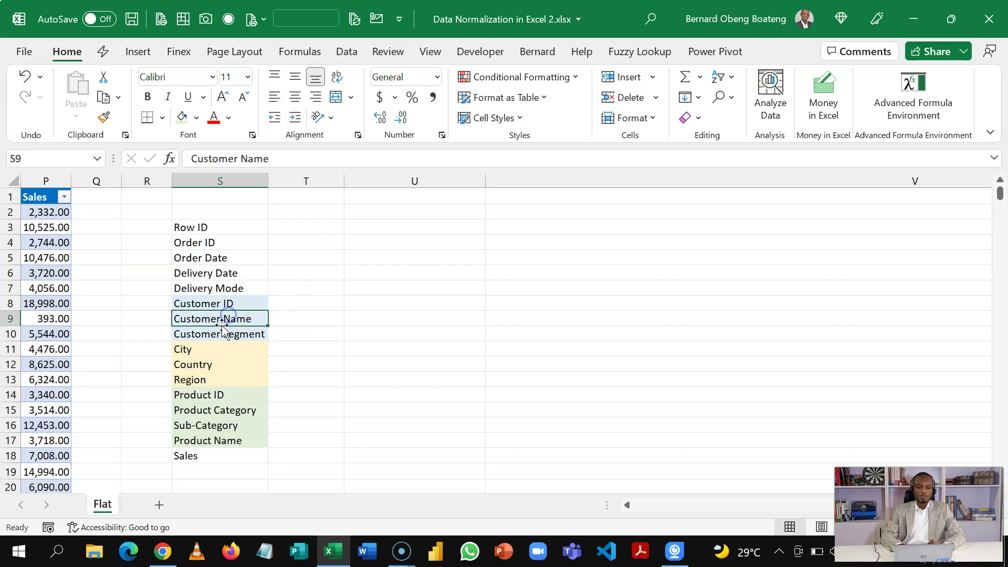
{"action": "left_click", "coordinate": [227, 332]}
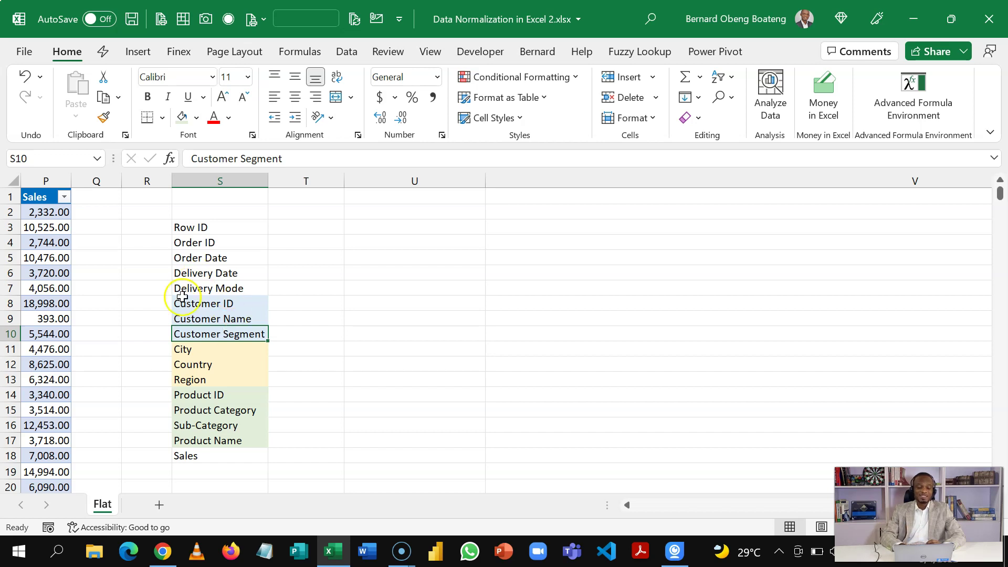
{"action": "left_click", "coordinate": [233, 304]}
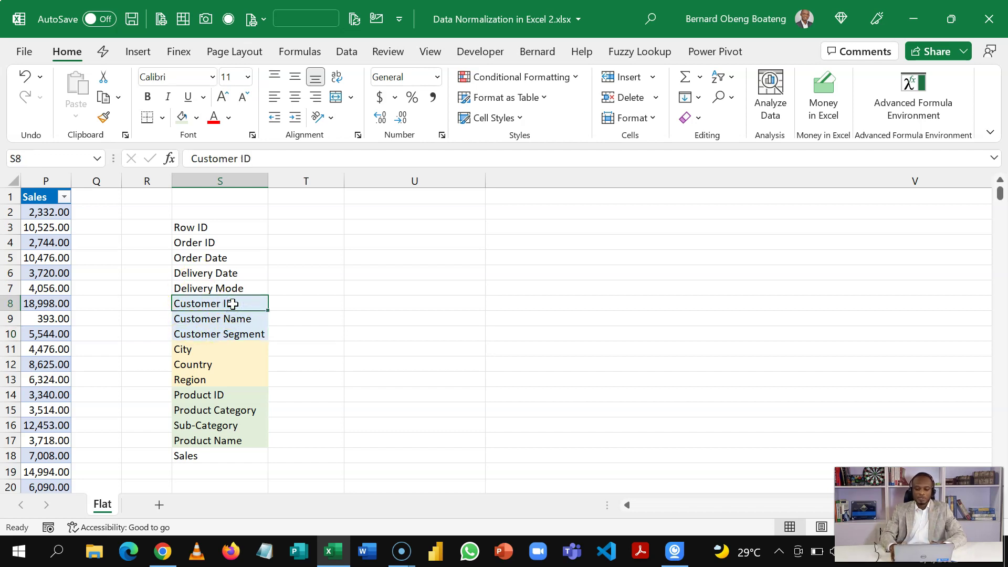
{"action": "key", "text": "shift+Down"}
{"action": "key", "text": "shift+Down"}
{"action": "key", "text": "ctrl+c"}
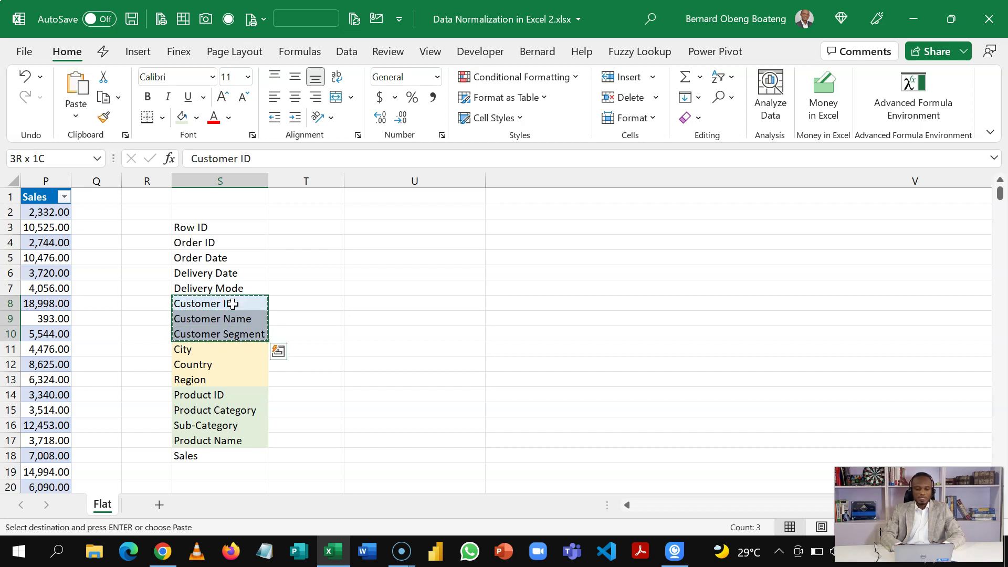
{"action": "left_click", "coordinate": [389, 224]}
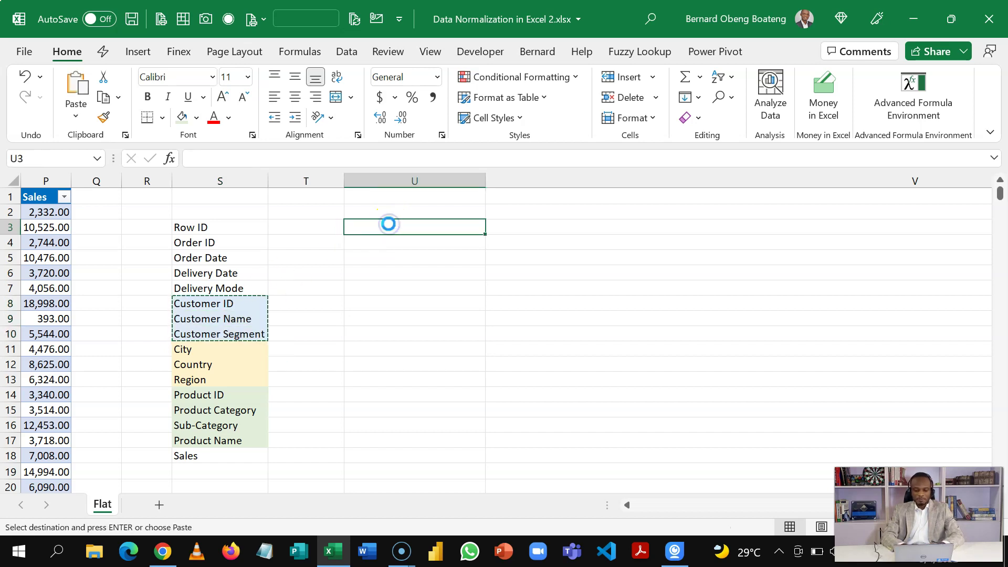
{"action": "key", "text": "ctrl+v"}
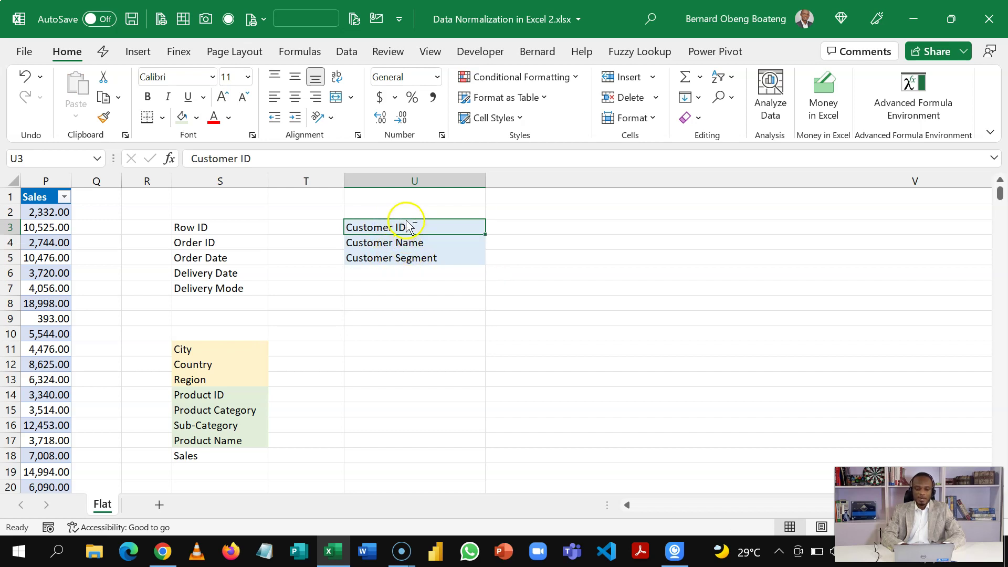
{"action": "left_click_drag", "start_coordinate": [411, 227], "coordinate": [220, 301]}
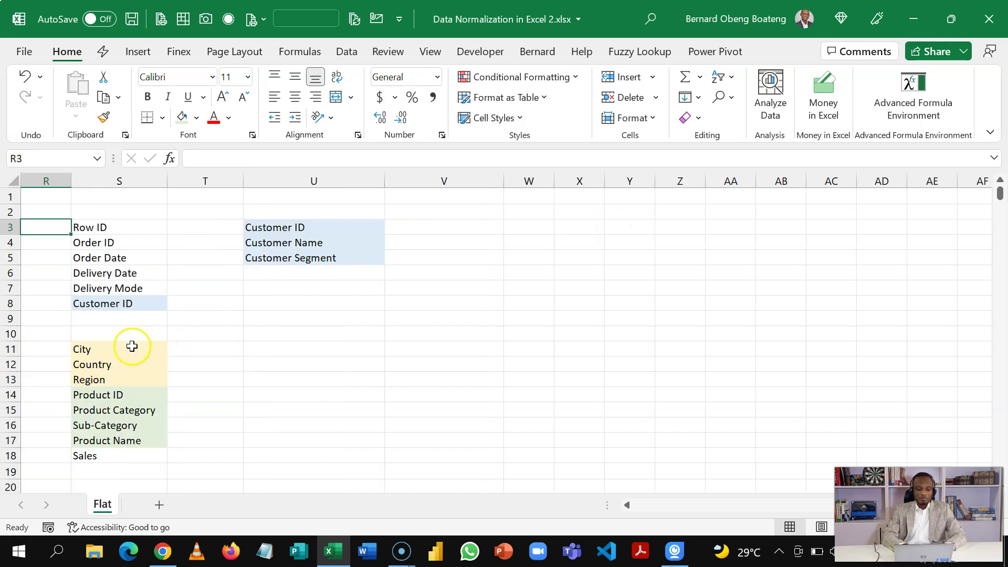
Move City, Country and Region to V3:V5 and copy City back into S9
{"action": "left_click_drag", "start_coordinate": [132, 349], "coordinate": [128, 379]}
{"action": "key", "text": "ctrl+c"}
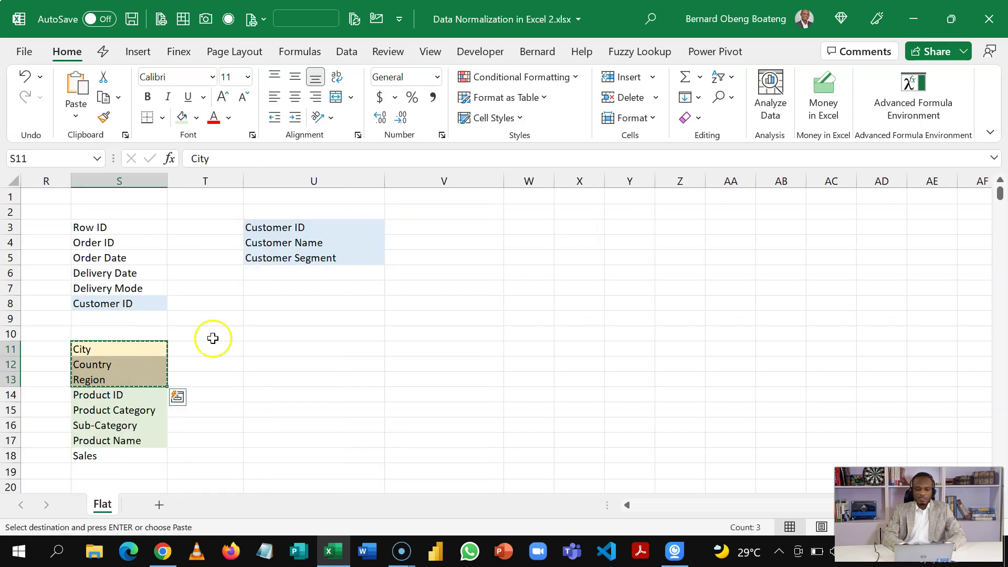
{"action": "left_click", "coordinate": [473, 230]}
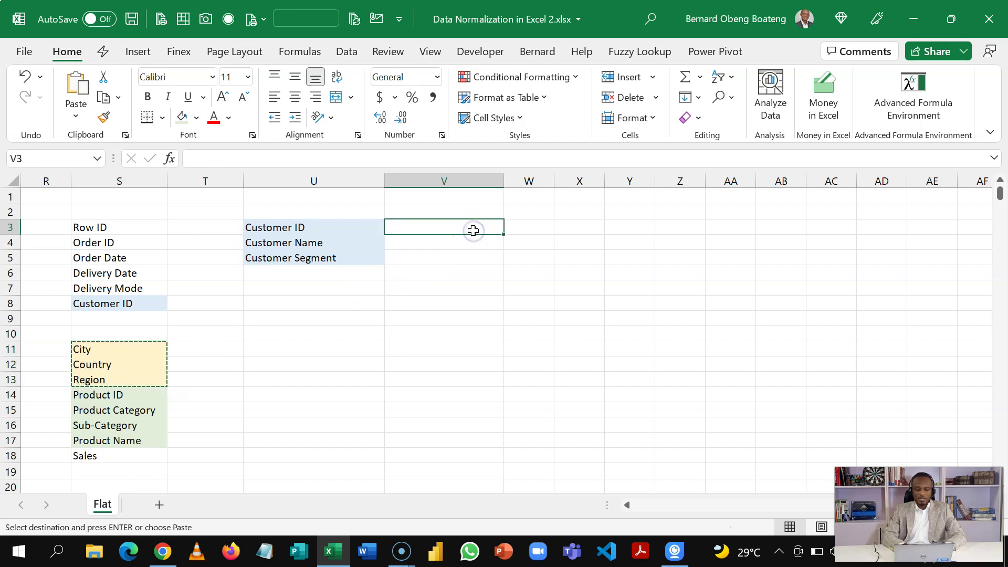
{"action": "key", "text": "ctrl+v"}
{"action": "left_click", "coordinate": [463, 230]}
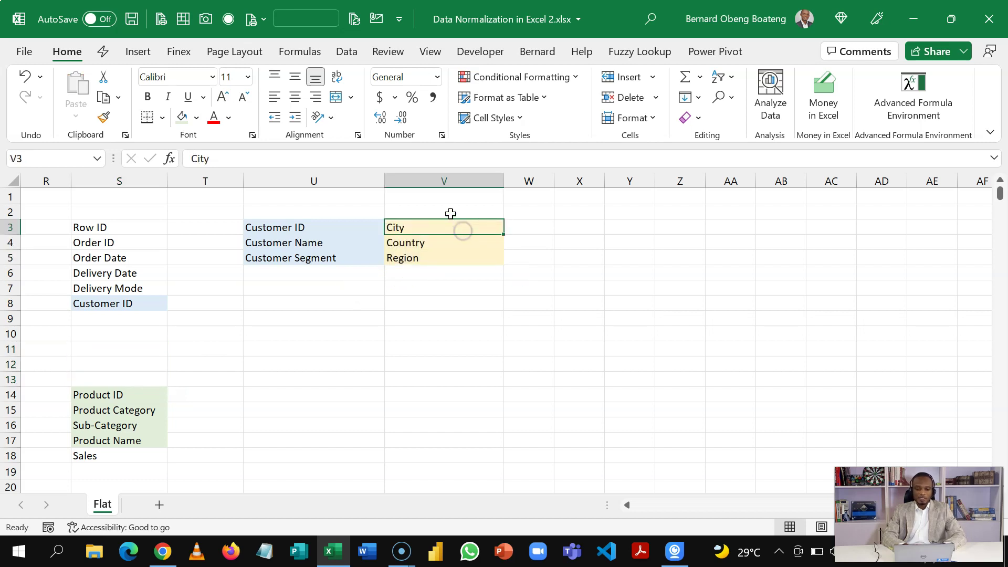
{"action": "left_click_drag", "start_coordinate": [446, 223], "coordinate": [158, 322]}
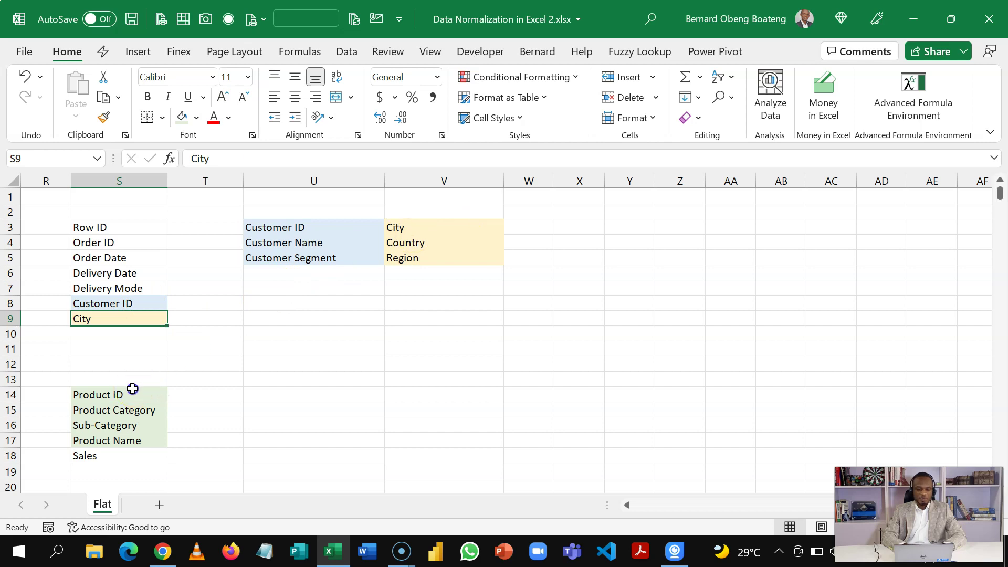
Move the four product fields to W3:W6, autofit column W, and copy Product ID back
{"action": "left_click_drag", "start_coordinate": [132, 388], "coordinate": [118, 440]}
{"action": "key", "text": "ctrl+c"}
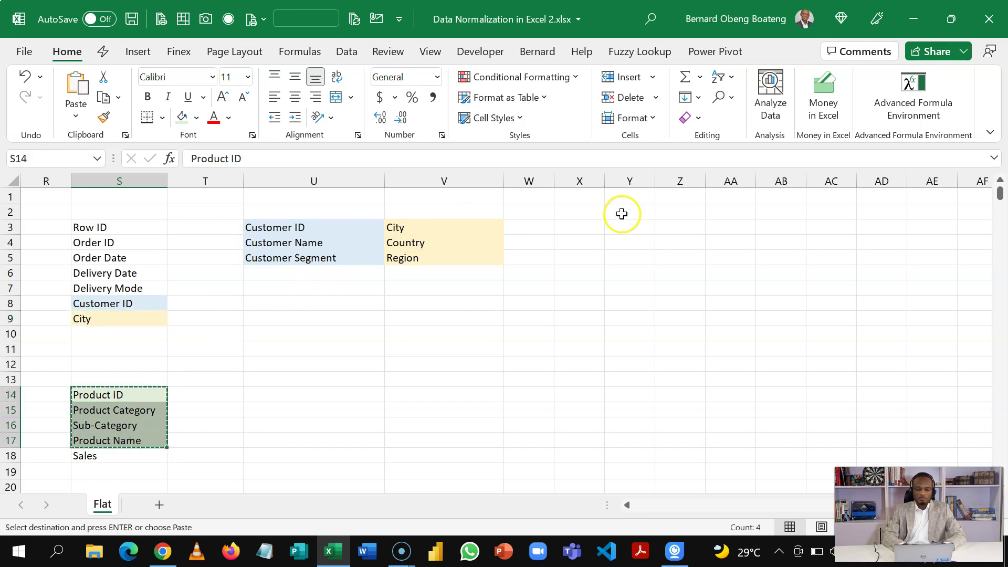
{"action": "left_click", "coordinate": [549, 226]}
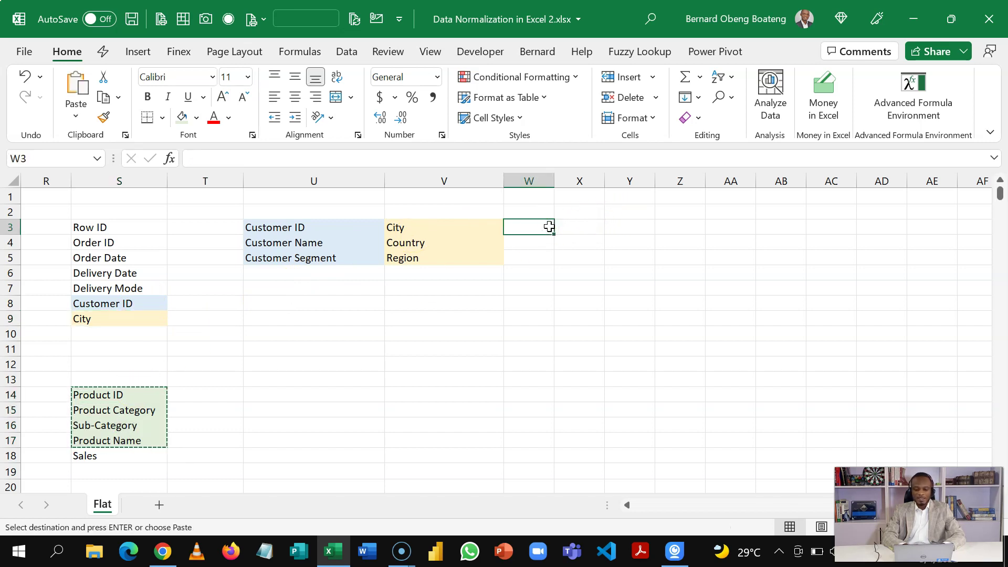
{"action": "key", "text": "ctrl+v"}
{"action": "double_click", "coordinate": [555, 179]}
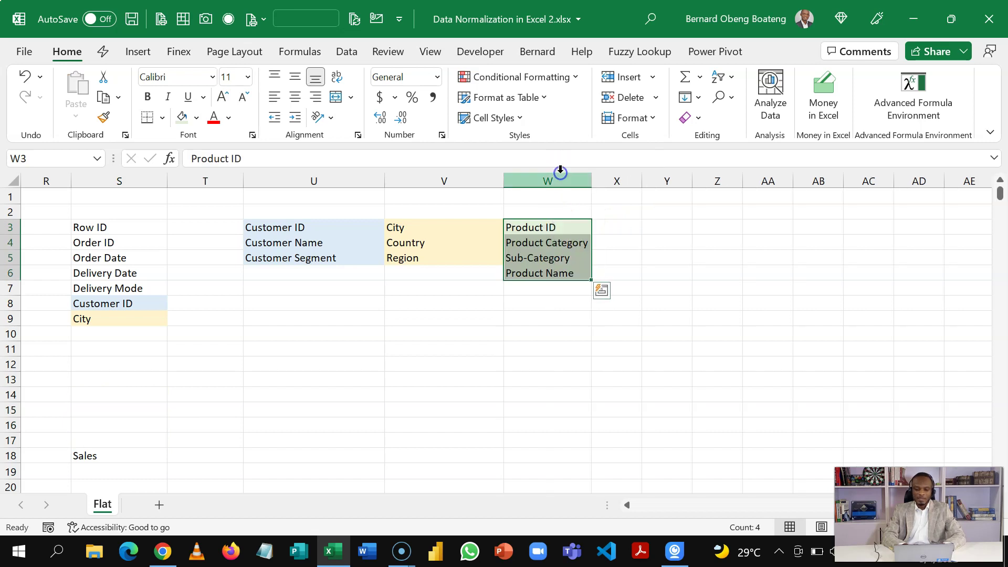
{"action": "left_click_drag", "start_coordinate": [533, 226], "coordinate": [142, 334]}
{"action": "left_click", "coordinate": [530, 220]}
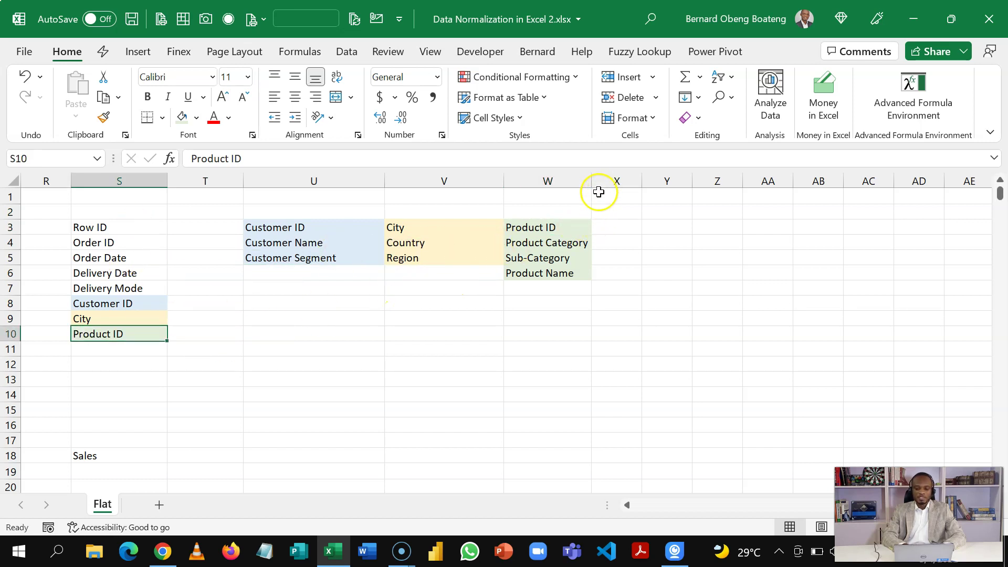
Widen column W further and move the Sales label from S18 up to S11
{"action": "left_click_drag", "start_coordinate": [598, 183], "coordinate": [615, 185]}
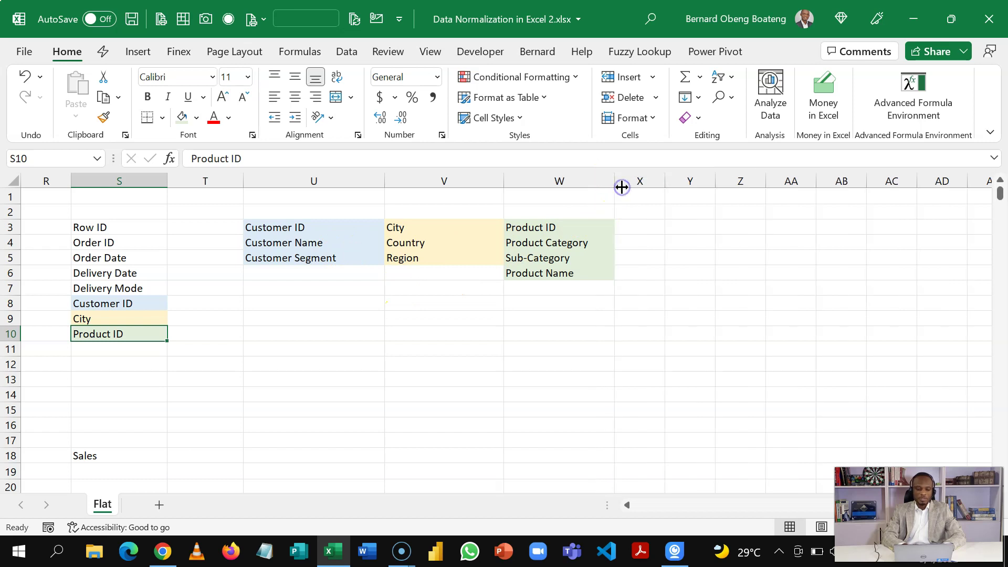
{"action": "left_click", "coordinate": [107, 454]}
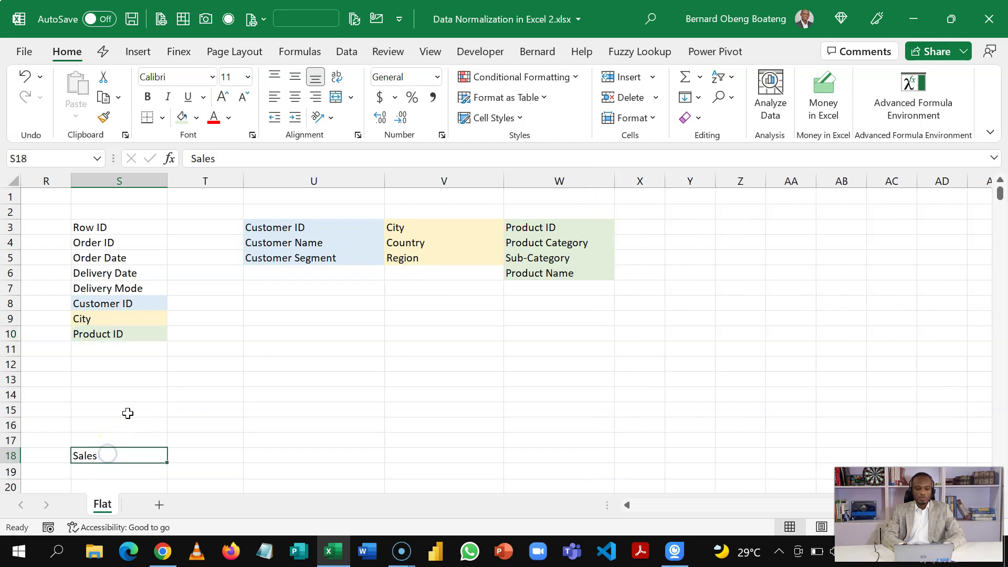
{"action": "left_click_drag", "start_coordinate": [127, 413], "coordinate": [126, 353]}
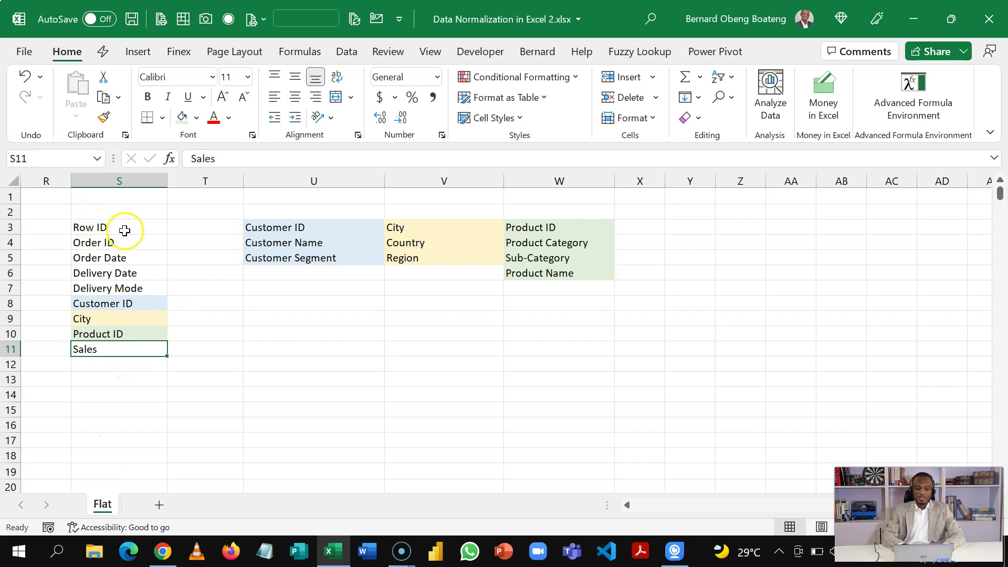
Cut the fact field list S3:S11 and paste it into V10:V18
{"action": "left_click_drag", "start_coordinate": [126, 227], "coordinate": [127, 347]}
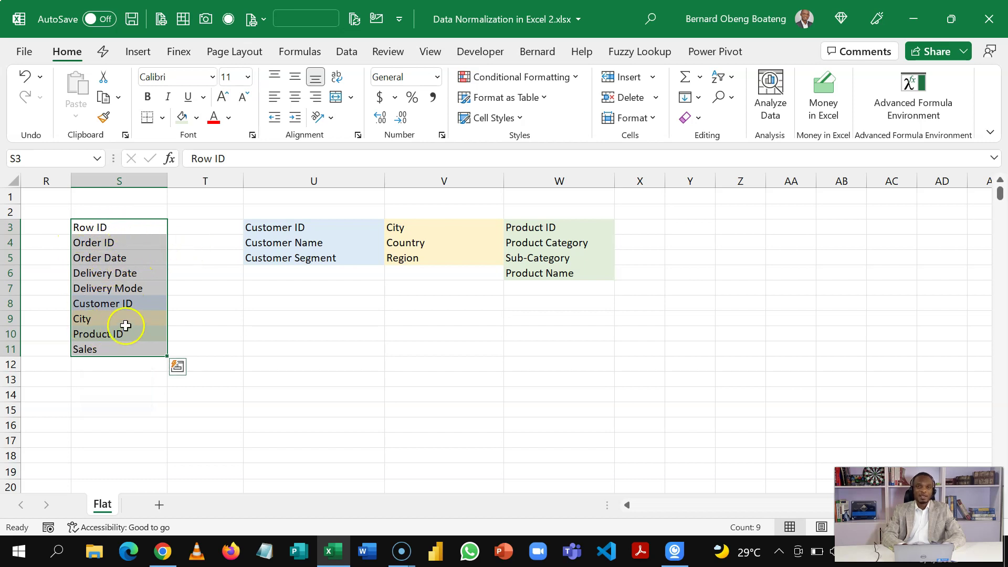
{"action": "left_click", "coordinate": [90, 349]}
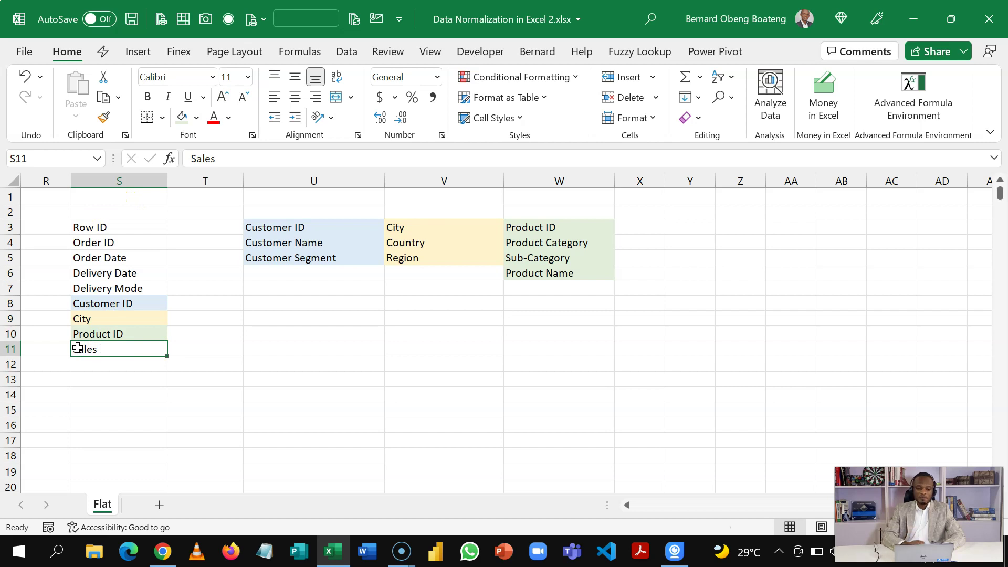
{"action": "left_click_drag", "start_coordinate": [90, 233], "coordinate": [104, 344]}
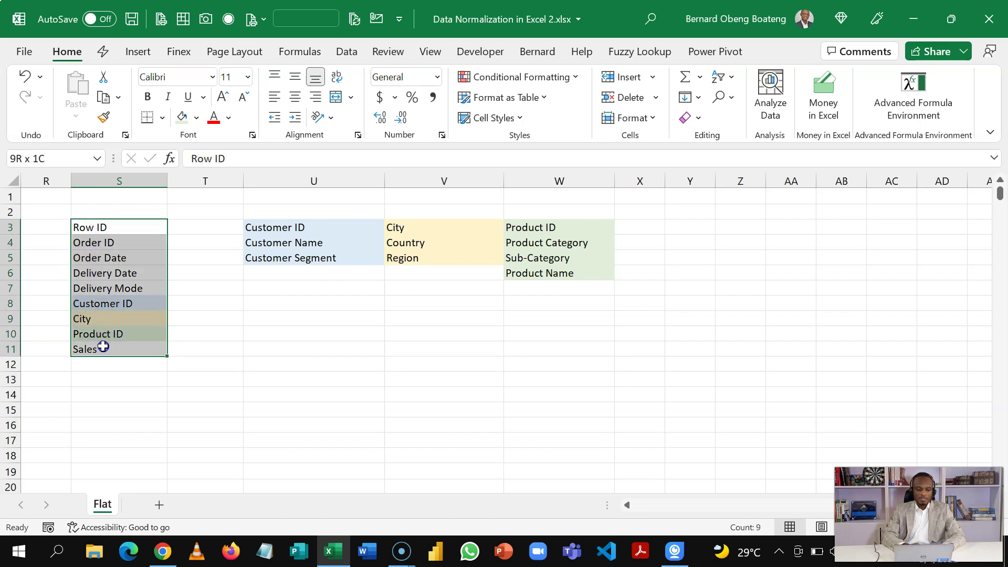
{"action": "key", "text": "ctrl+c"}
{"action": "left_click", "coordinate": [408, 336]}
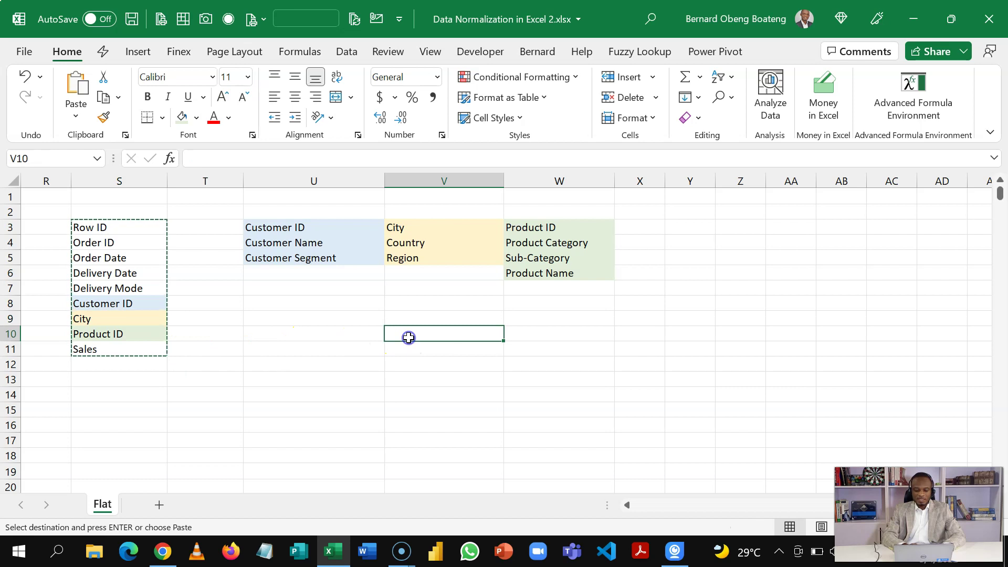
{"action": "key", "text": "ctrl+v"}
{"action": "left_click", "coordinate": [355, 272]}
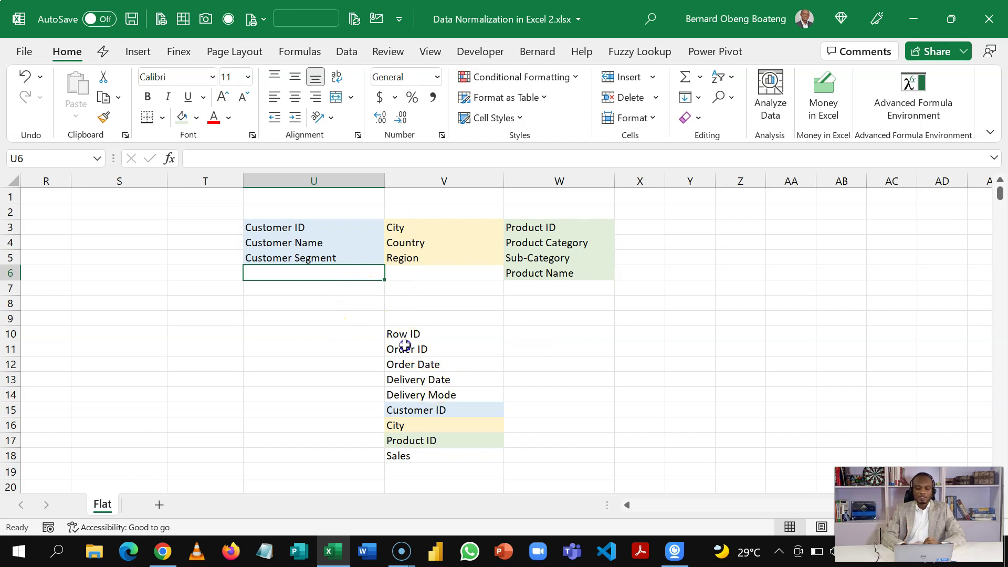
Leave the field lists and move back into the sales table at the Order Date column
{"action": "left_click", "coordinate": [405, 345]}
{"action": "key", "text": "Left"}
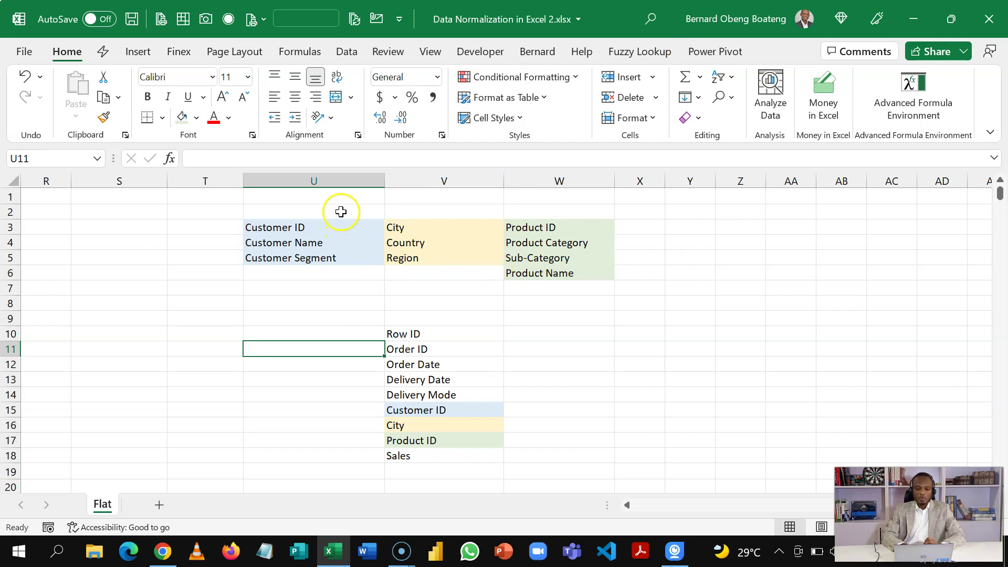
{"action": "left_click_drag", "start_coordinate": [338, 209], "coordinate": [545, 210]}
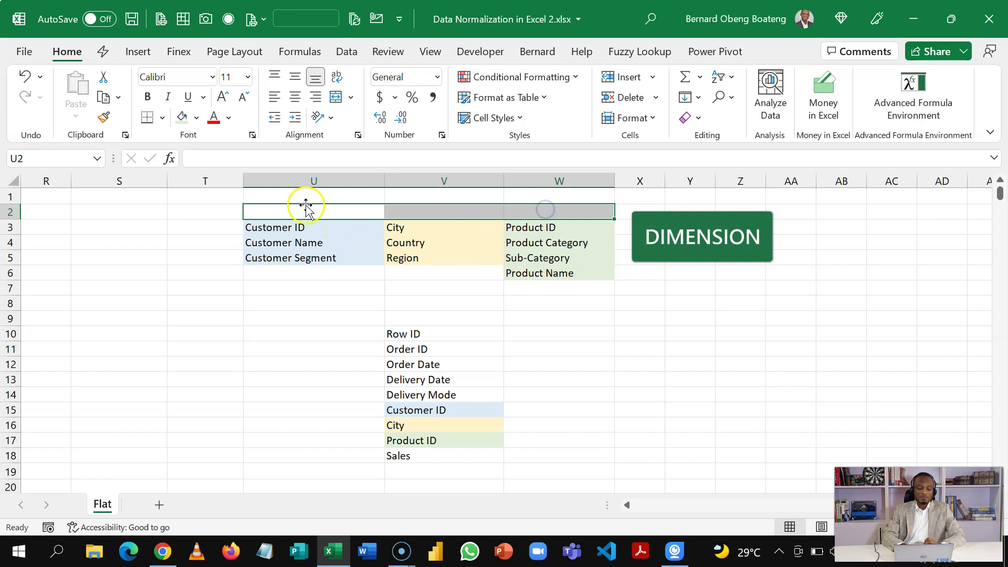
{"action": "left_click", "coordinate": [393, 319]}
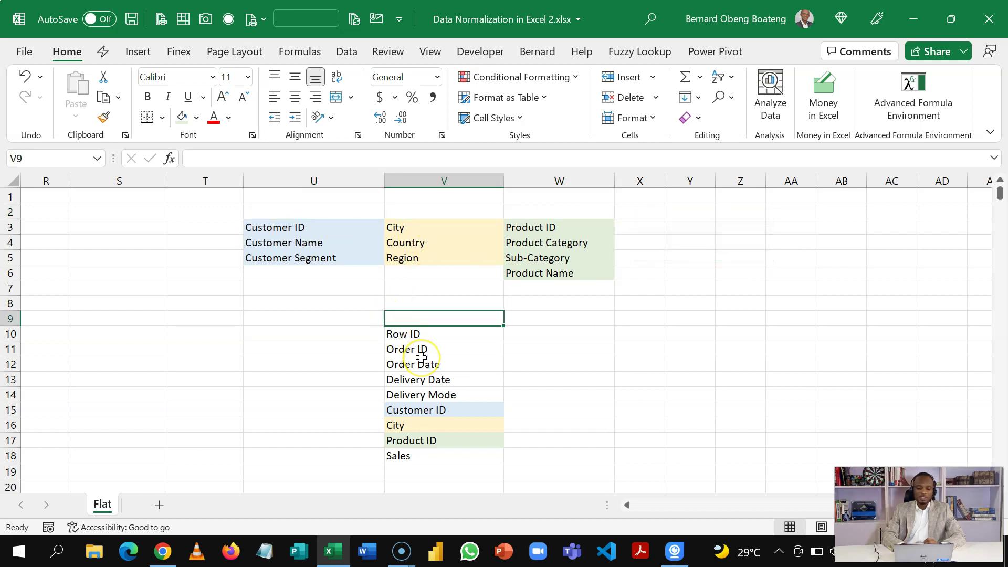
{"action": "left_click", "coordinate": [389, 379]}
{"action": "key", "text": "Left"}
{"action": "key", "text": "Left"}
{"action": "key", "text": "Left"}
{"action": "key", "text": "Left"}
{"action": "key", "text": "Left"}
{"action": "key", "text": "Left"}
{"action": "key", "text": "Left"}
{"action": "key", "text": "Left"}
{"action": "key", "text": "Left"}
{"action": "key", "text": "Left"}
{"action": "key", "text": "Left"}
{"action": "key", "text": "Left"}
{"action": "key", "text": "Left"}
{"action": "key", "text": "Left"}
{"action": "key", "text": "Left"}
{"action": "key", "text": "Left"}
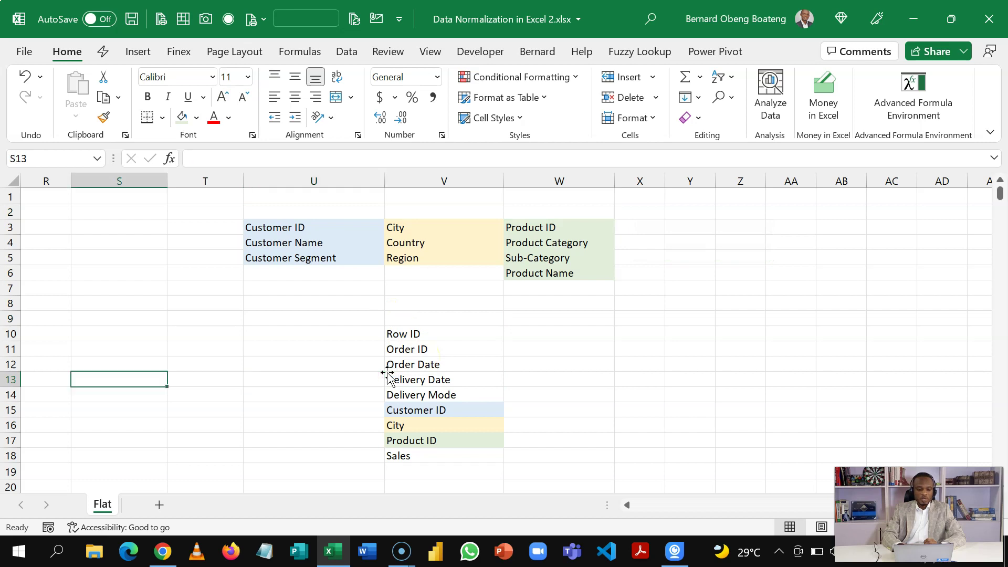
{"action": "key", "text": "Left"}
{"action": "key", "text": "Left"}
{"action": "key", "text": "Left"}
{"action": "key", "text": "Left"}
{"action": "key", "text": "Right"}
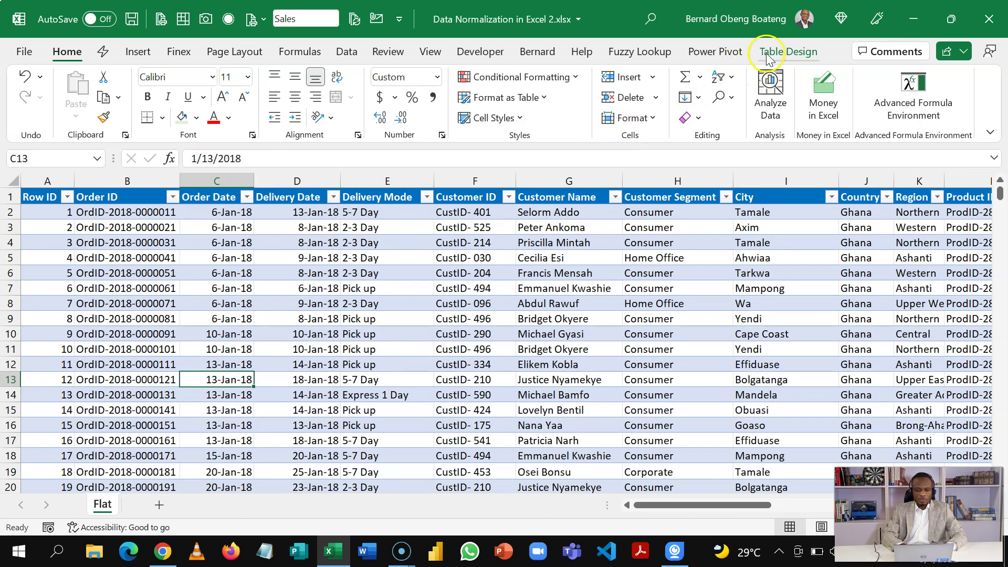
Load the sales table into Power Query with Data > From Table/Range
{"action": "left_click", "coordinate": [347, 52]}
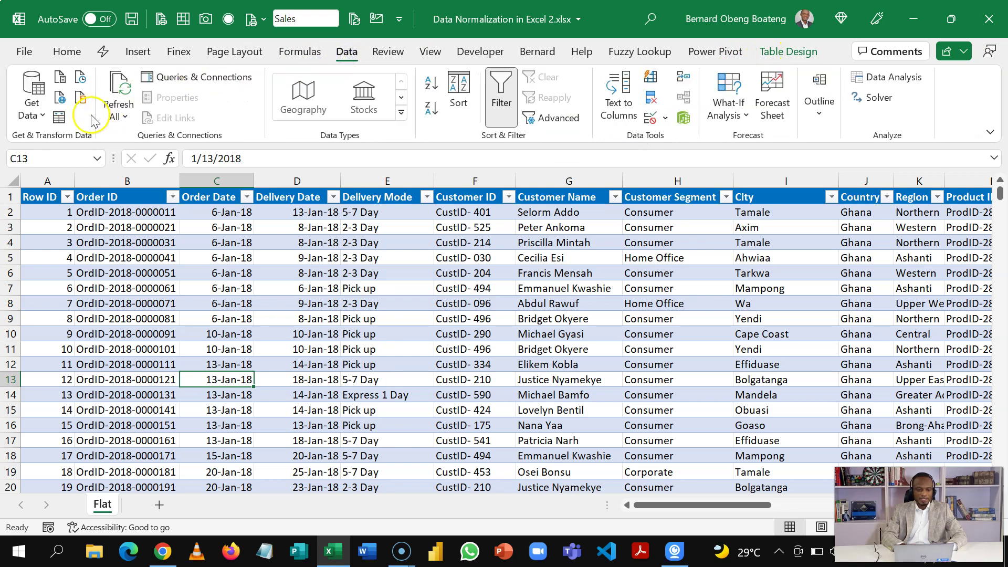
{"action": "left_click", "coordinate": [58, 119]}
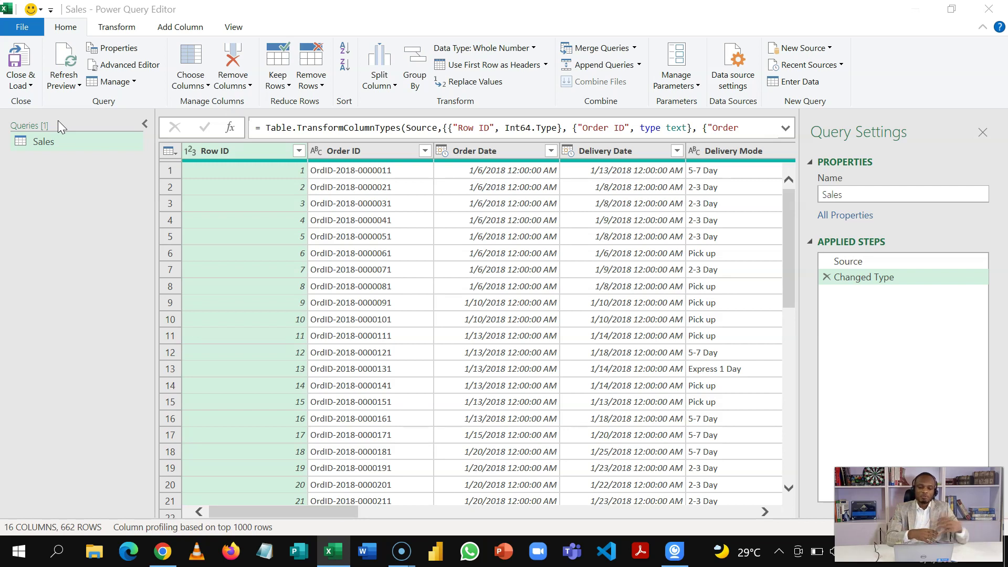
Duplicate the Sales query, then each new copy, to create Sales (2), Sales (3) and Sales (4)
{"action": "left_click", "coordinate": [204, 187]}
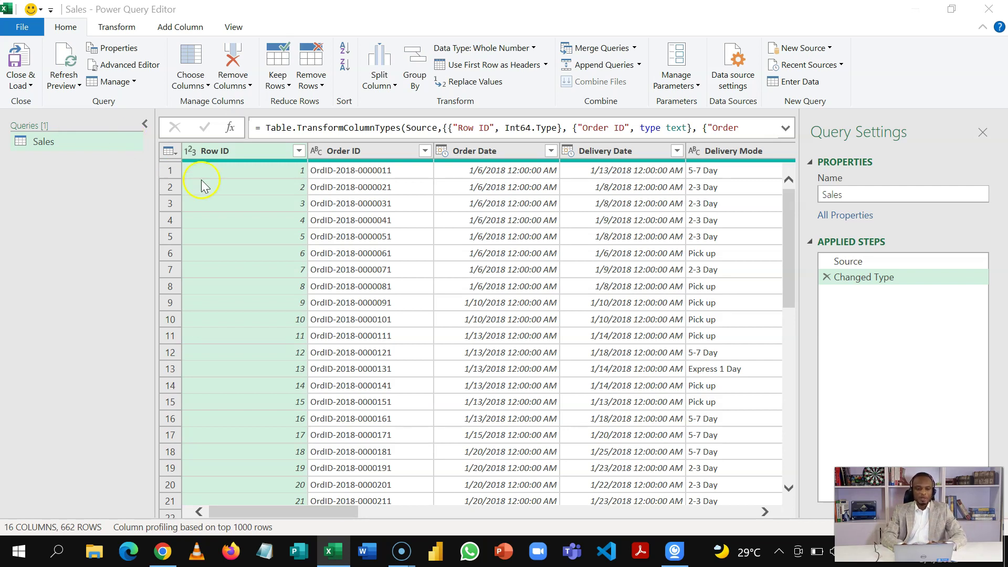
{"action": "left_click", "coordinate": [70, 138]}
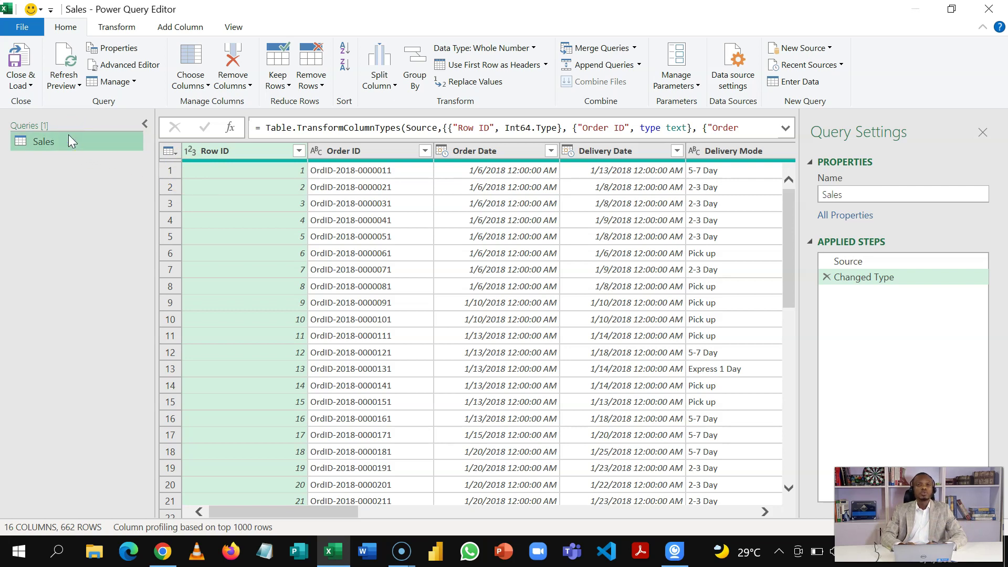
{"action": "right_click", "coordinate": [71, 140]}
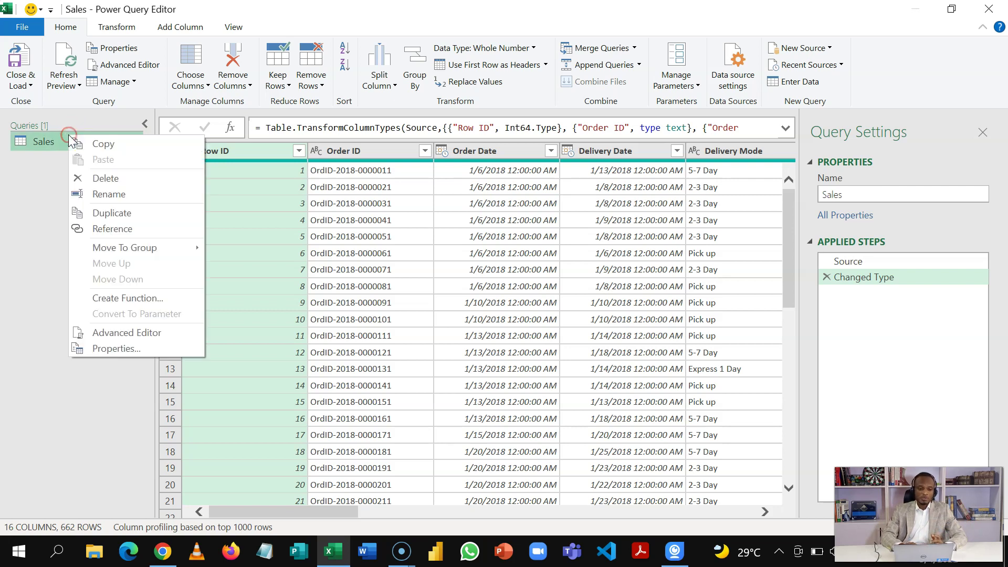
{"action": "left_click", "coordinate": [112, 229]}
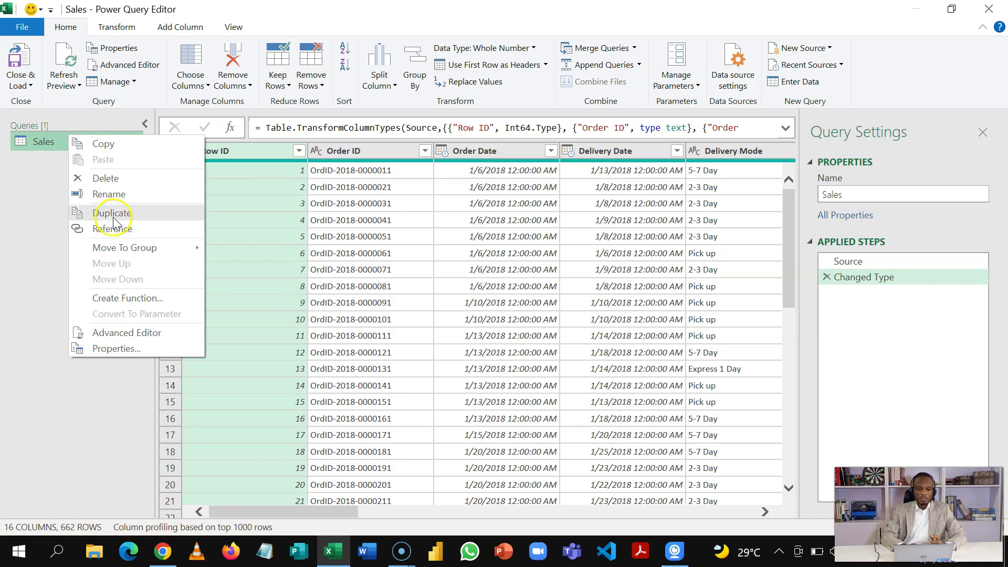
{"action": "left_click", "coordinate": [114, 217]}
{"action": "right_click", "coordinate": [75, 164]}
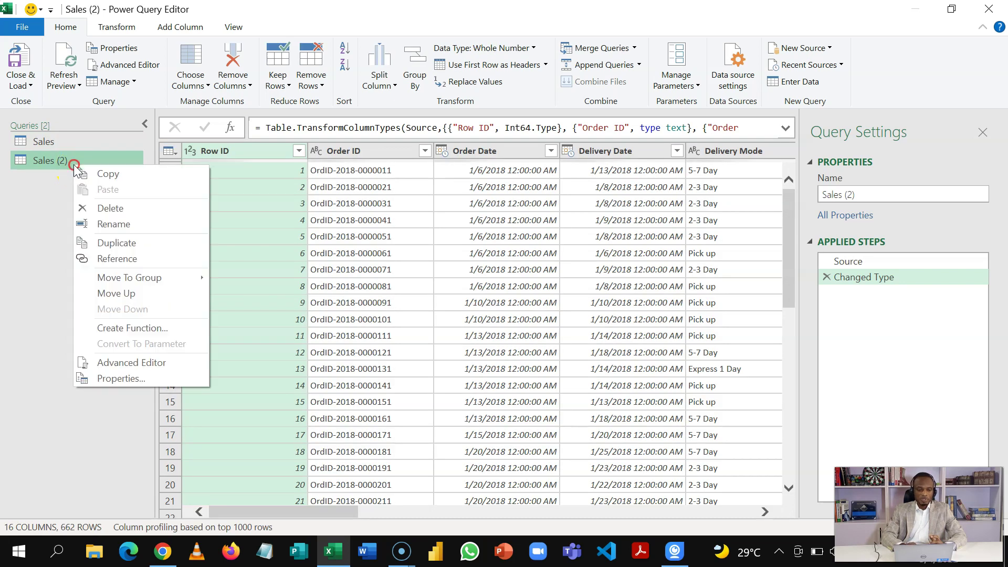
{"action": "left_click", "coordinate": [111, 243]}
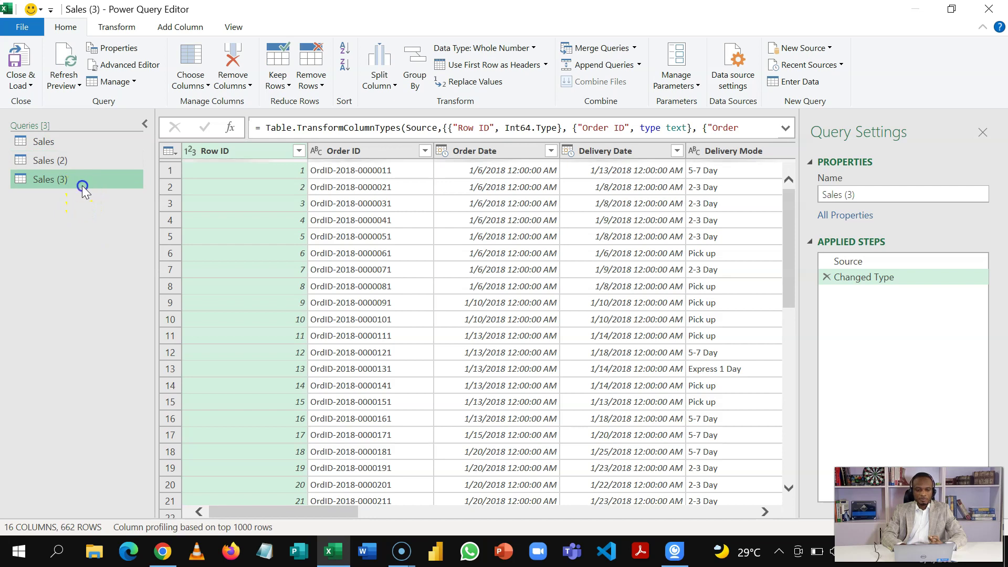
{"action": "right_click", "coordinate": [83, 185]}
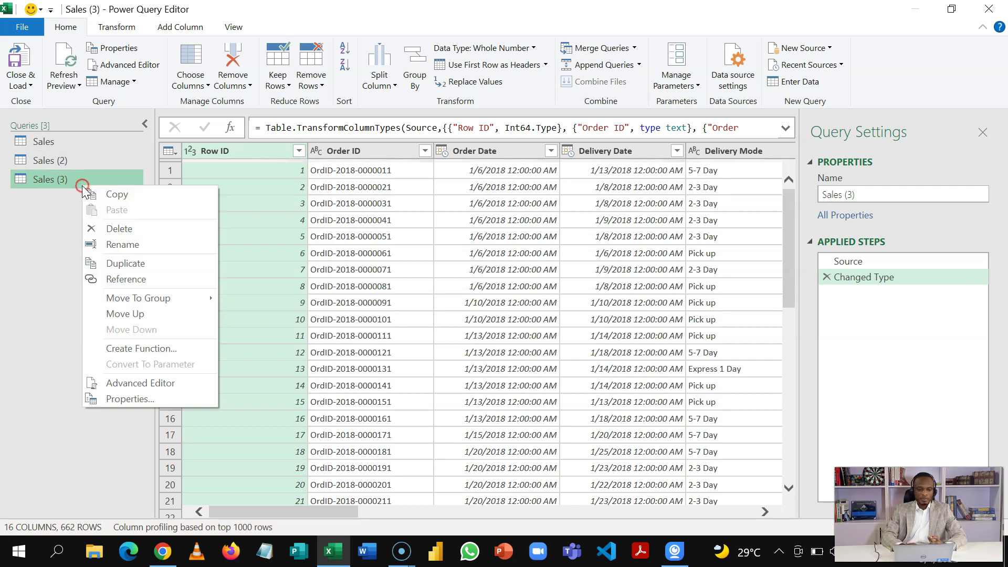
{"action": "left_click", "coordinate": [126, 262]}
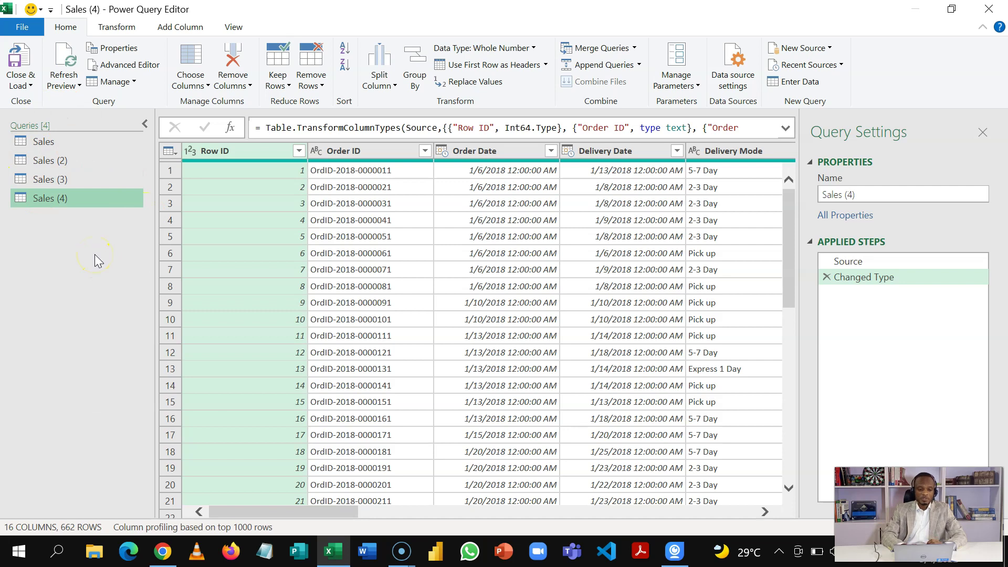
Rename the Sales query to Fact and Sales (2) to Customers
{"action": "left_click", "coordinate": [52, 143]}
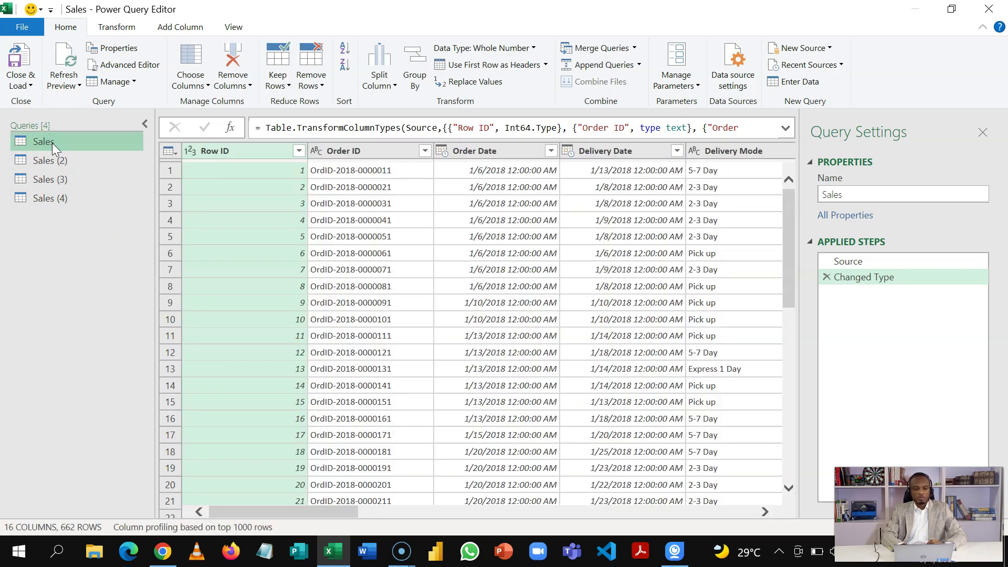
{"action": "double_click", "coordinate": [54, 143]}
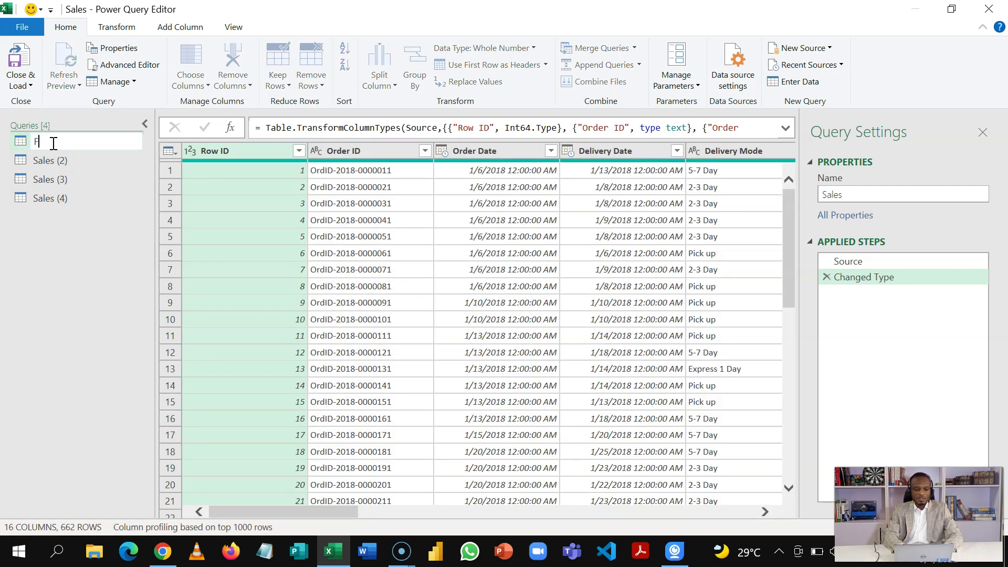
{"action": "key", "text": "Return"}
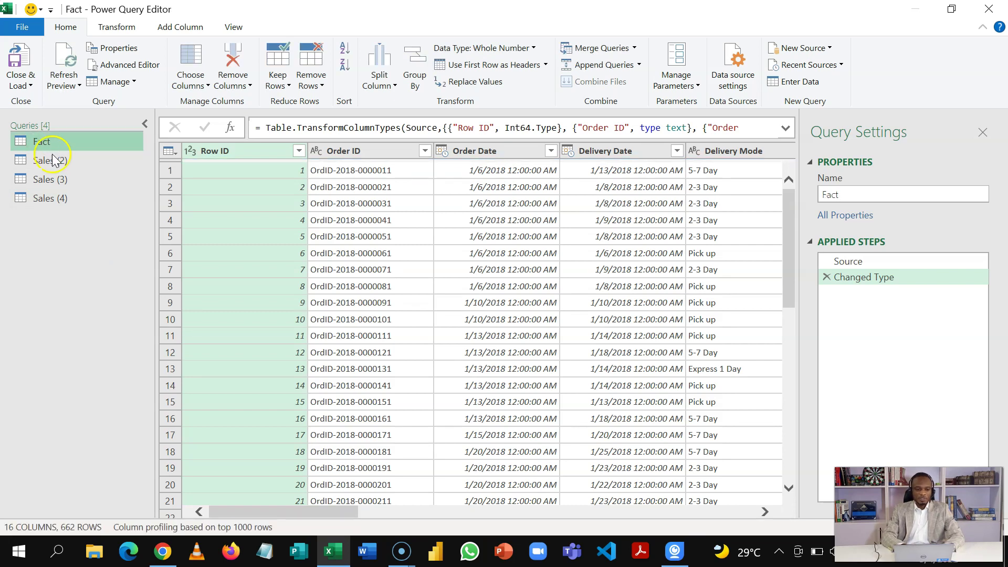
{"action": "left_click", "coordinate": [51, 162]}
{"action": "double_click", "coordinate": [52, 163]}
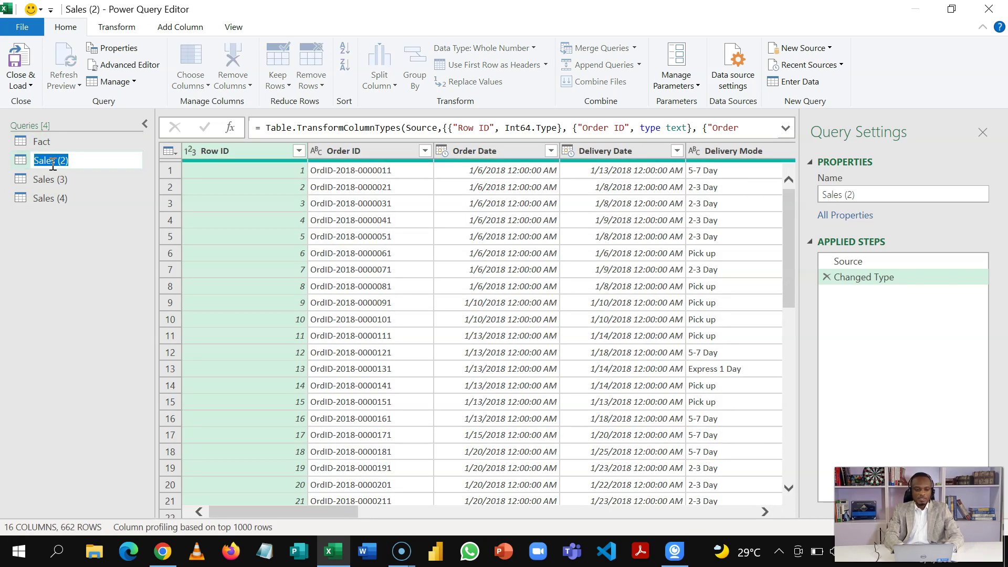
{"action": "type", "text": "Customers"}
{"action": "key", "text": "Return"}
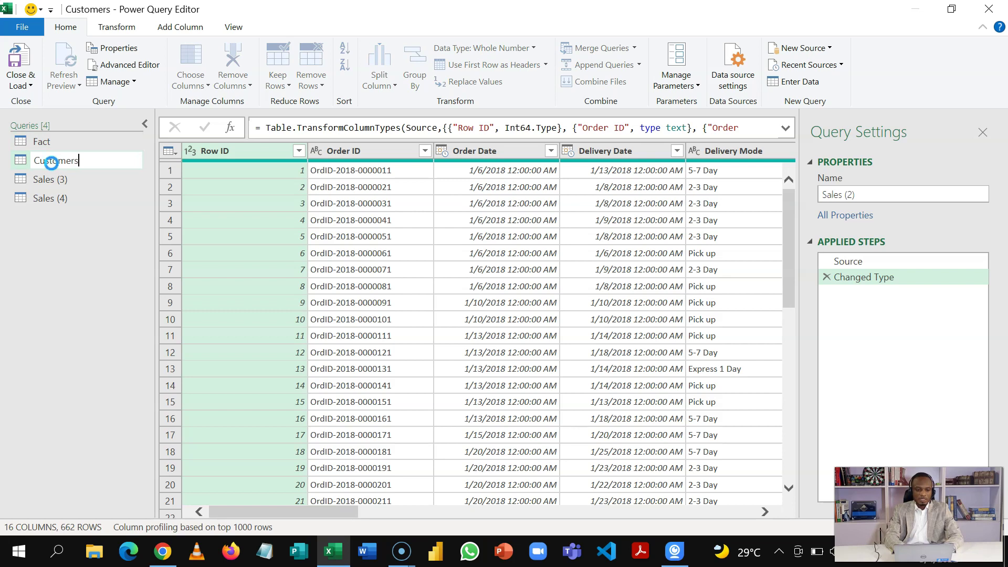
Rename Sales (3) to Location and Sales (4) to Product, then select the Fact query
{"action": "left_click", "coordinate": [53, 179]}
{"action": "double_click", "coordinate": [53, 179]}
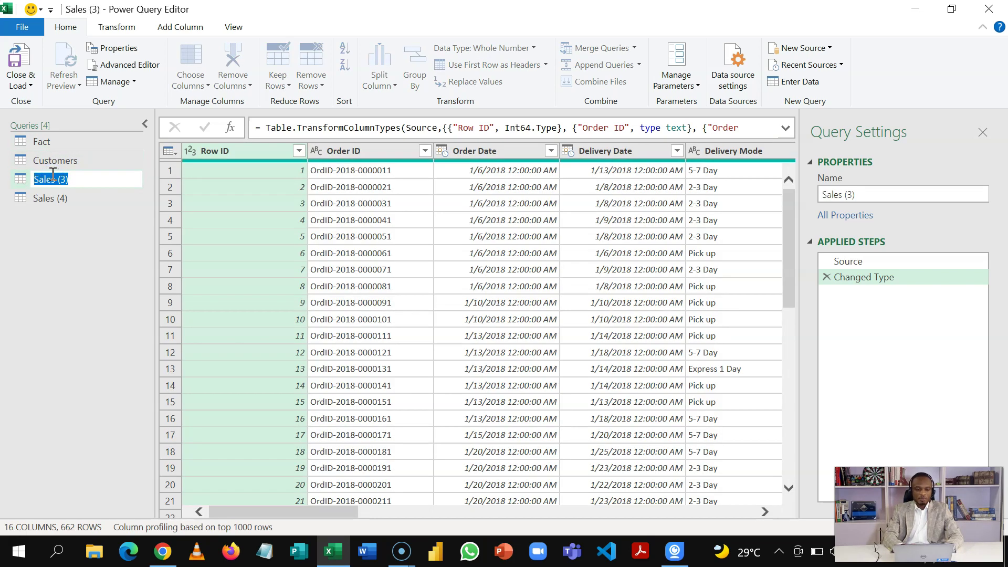
{"action": "type", "text": "Location"}
{"action": "key", "text": "Return"}
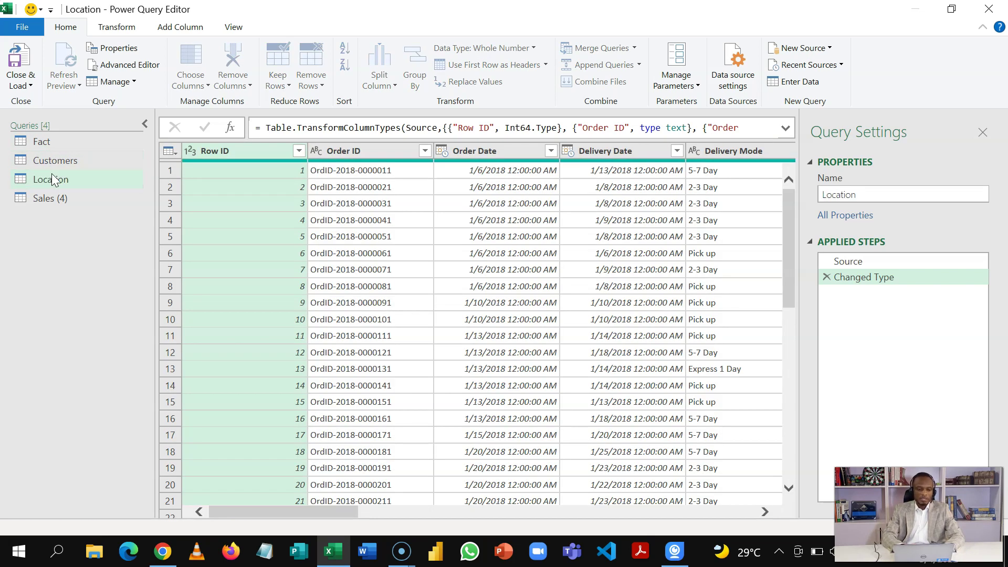
{"action": "left_click", "coordinate": [50, 195]}
{"action": "double_click", "coordinate": [51, 197]}
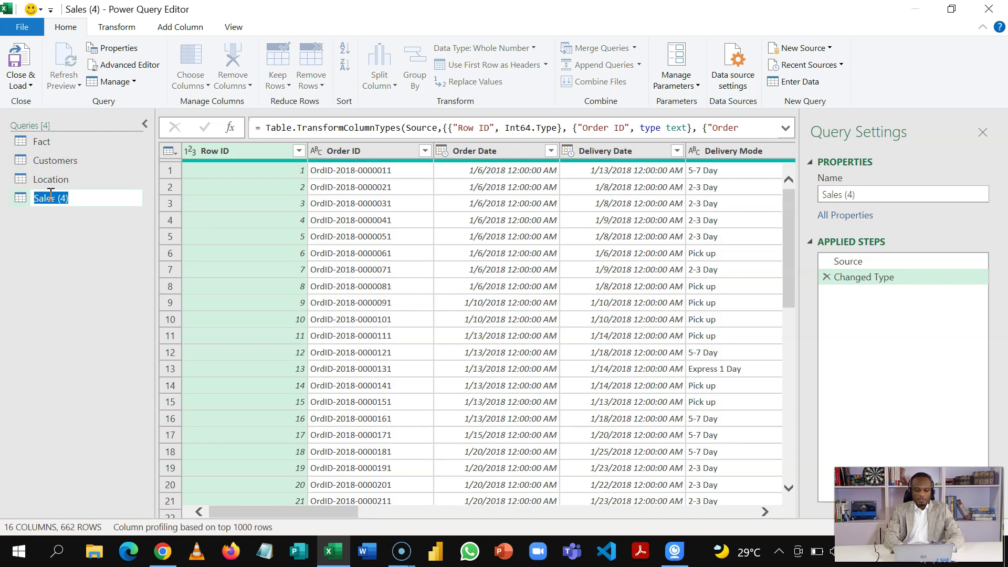
{"action": "type", "text": "Product"}
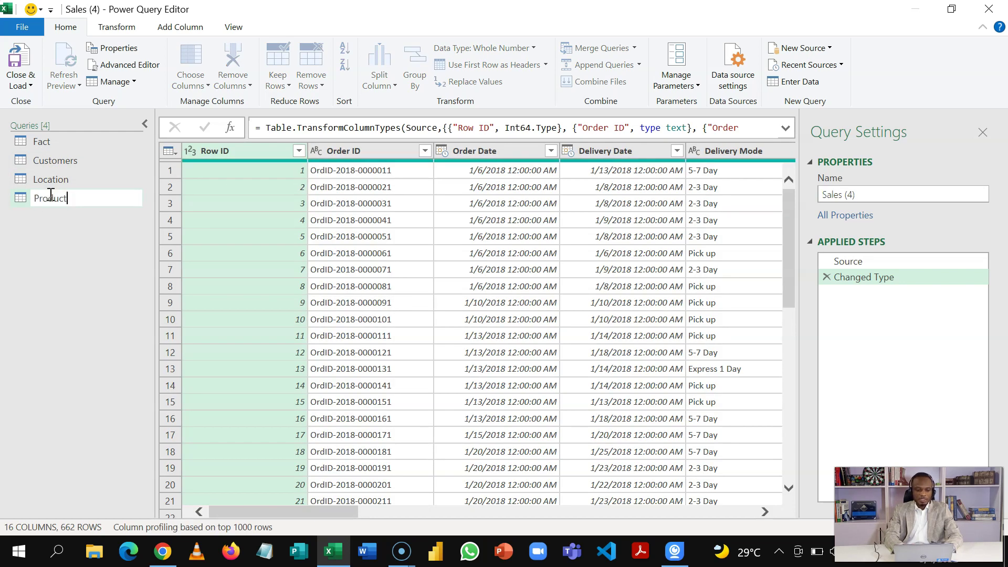
{"action": "key", "text": "Return"}
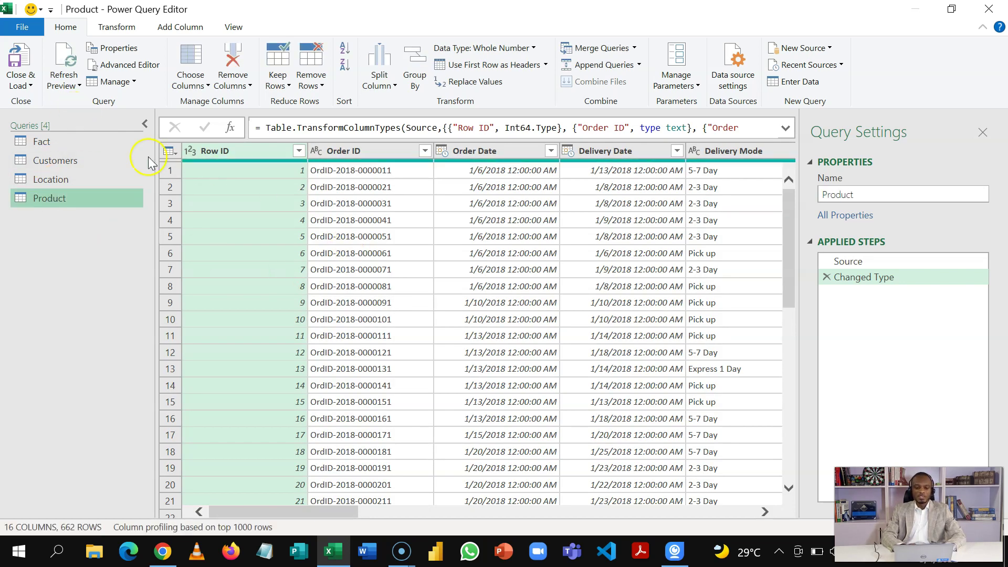
{"action": "left_click", "coordinate": [64, 145]}
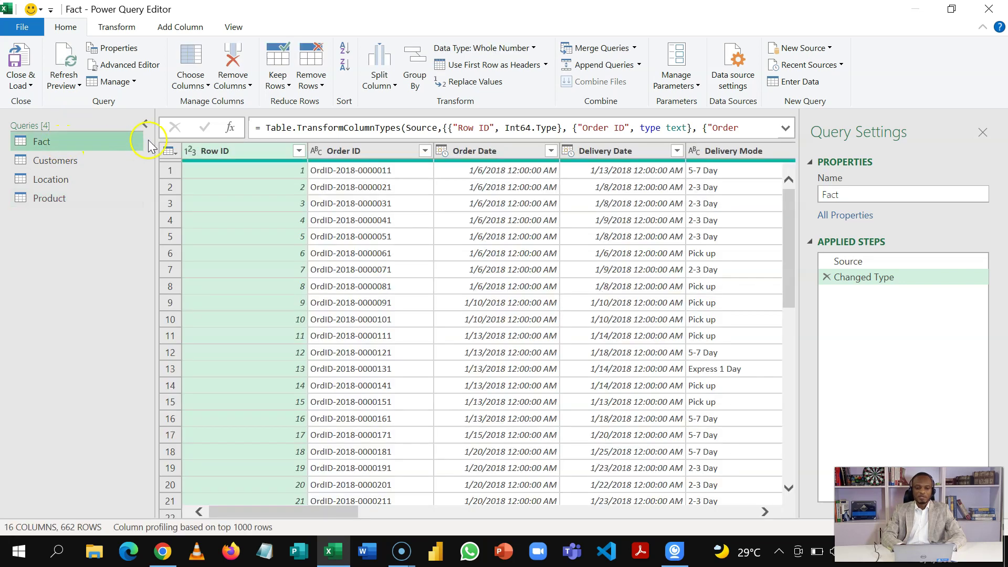
Drop Customer Name, Customer Segment, Country, Region, Product Category, Sub-Category and Product Name from the Fact query
{"action": "left_click", "coordinate": [190, 57]}
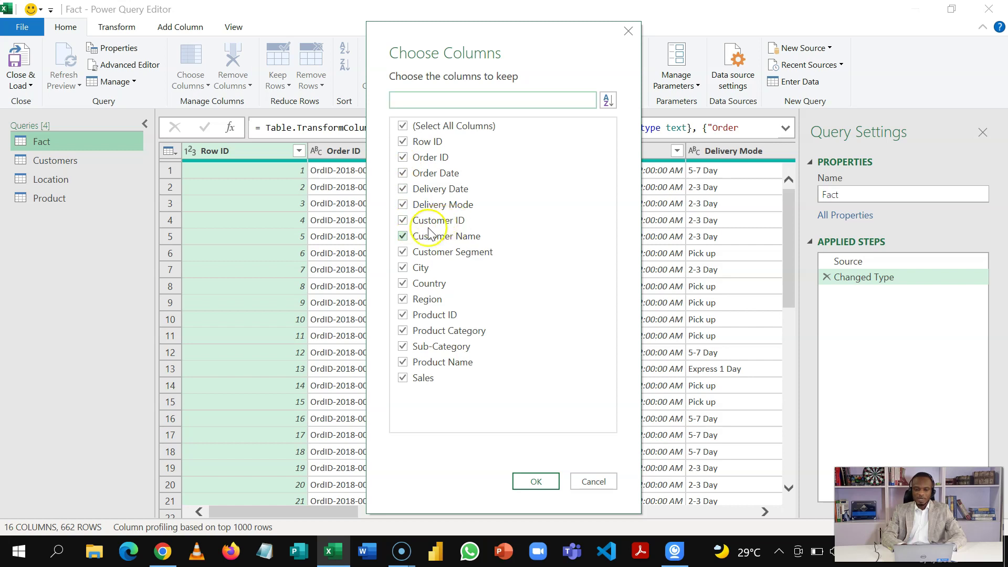
{"action": "left_click", "coordinate": [402, 237]}
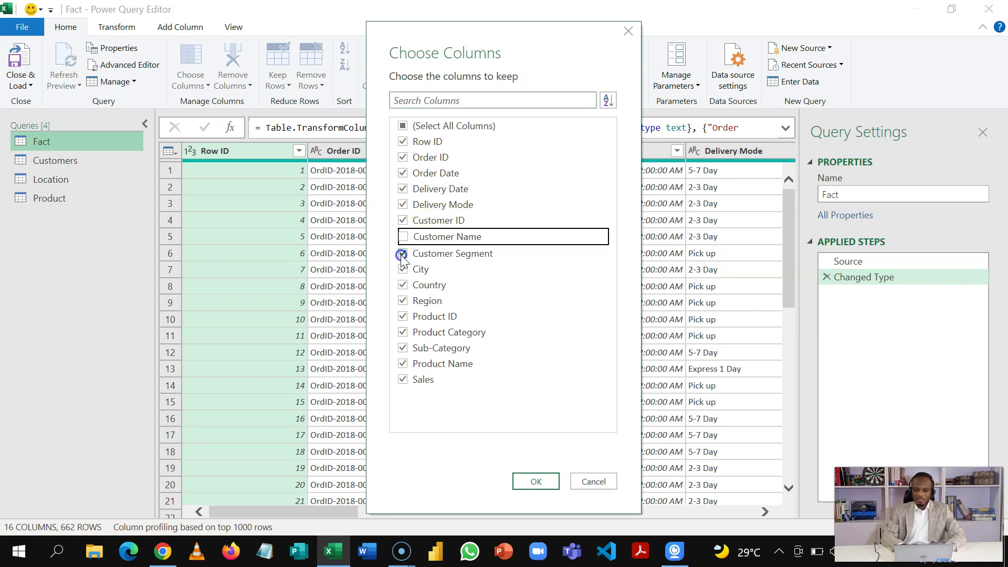
{"action": "left_click", "coordinate": [402, 254]}
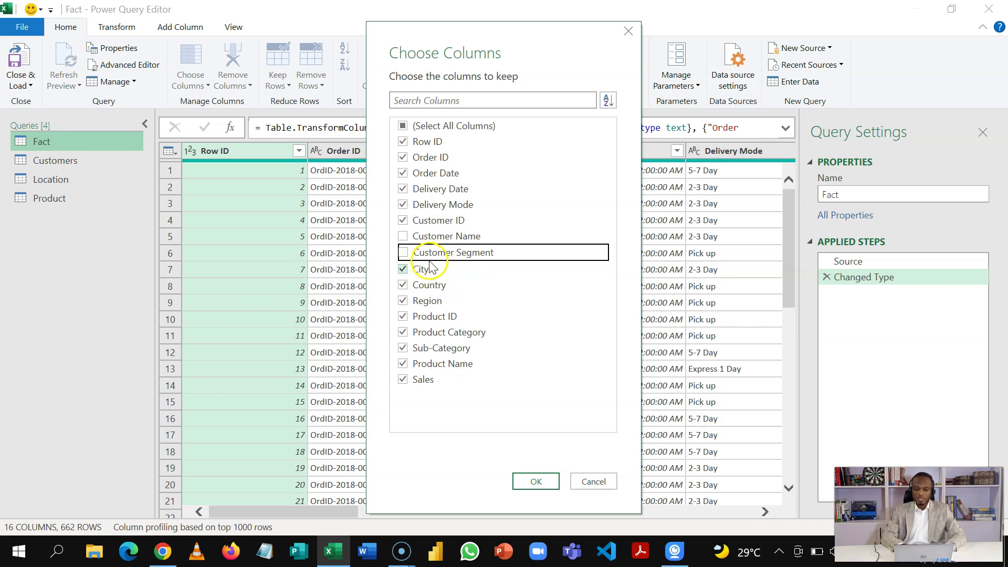
{"action": "left_click", "coordinate": [403, 285]}
{"action": "left_click", "coordinate": [404, 302]}
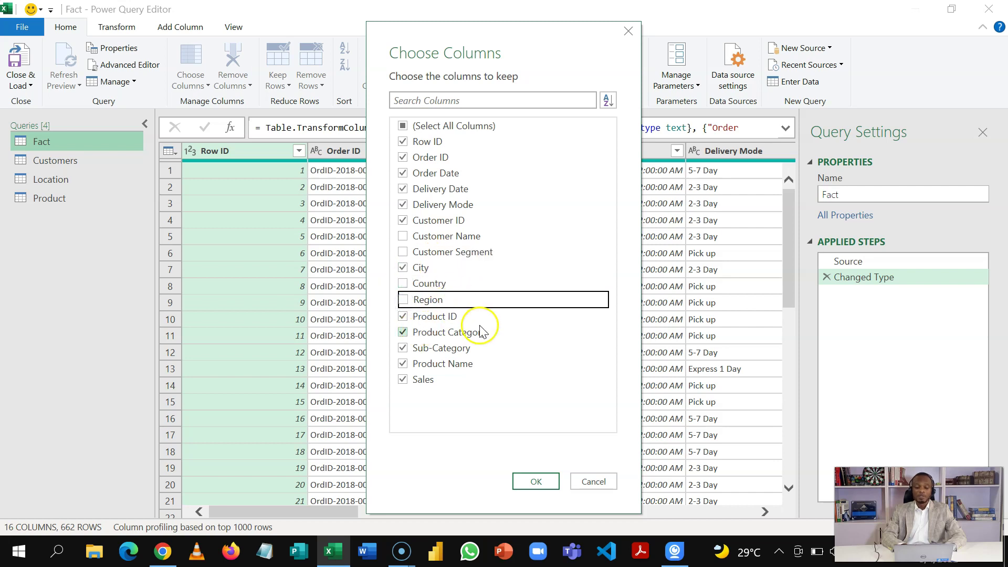
{"action": "left_click", "coordinate": [404, 336]}
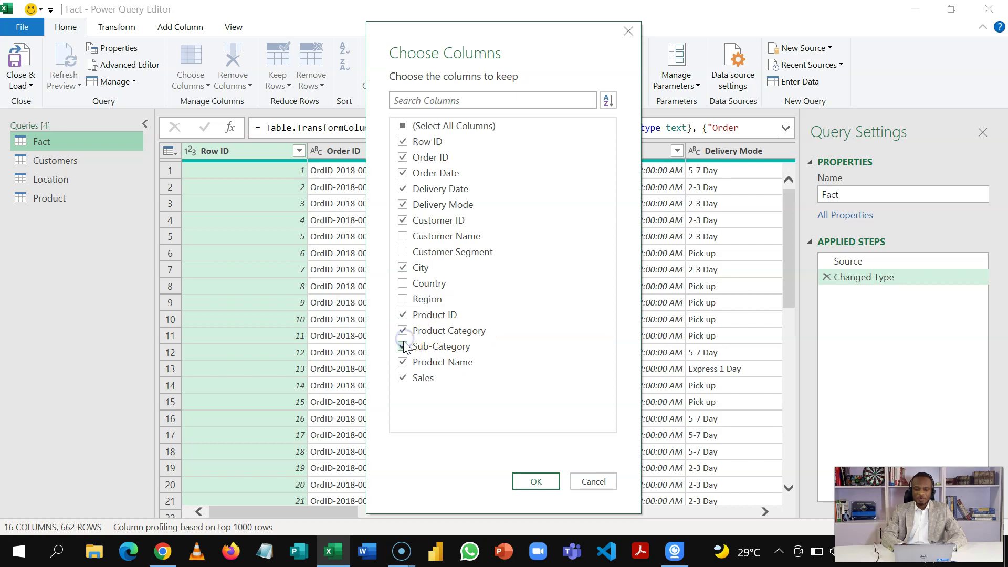
{"action": "left_click", "coordinate": [403, 348]}
{"action": "left_click", "coordinate": [403, 334]}
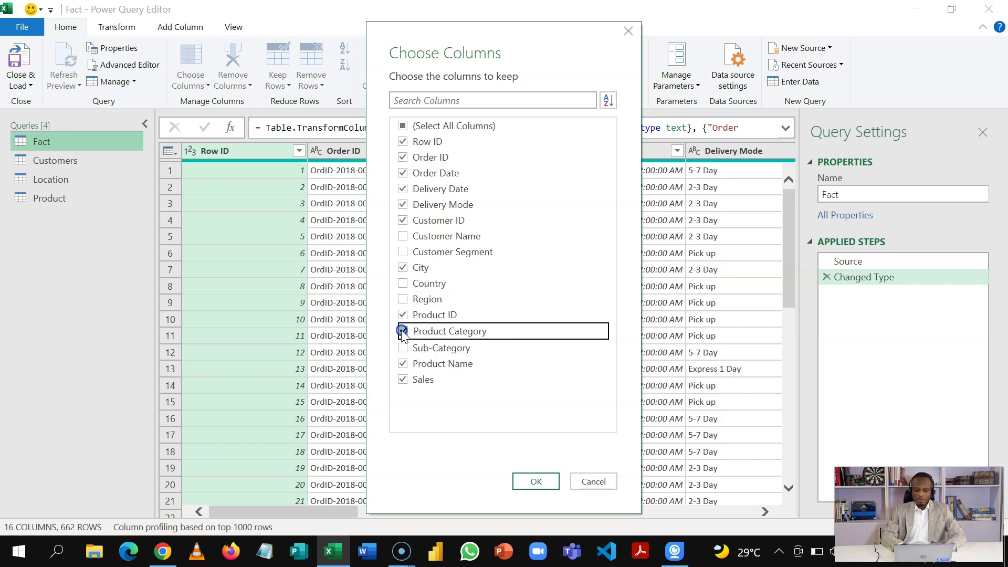
{"action": "left_click", "coordinate": [403, 362]}
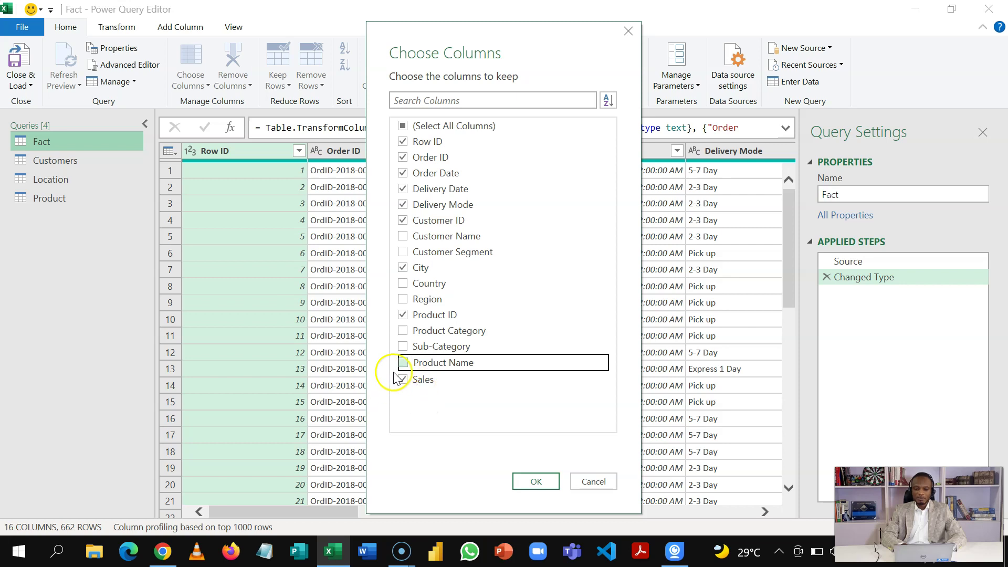
{"action": "left_click", "coordinate": [531, 480]}
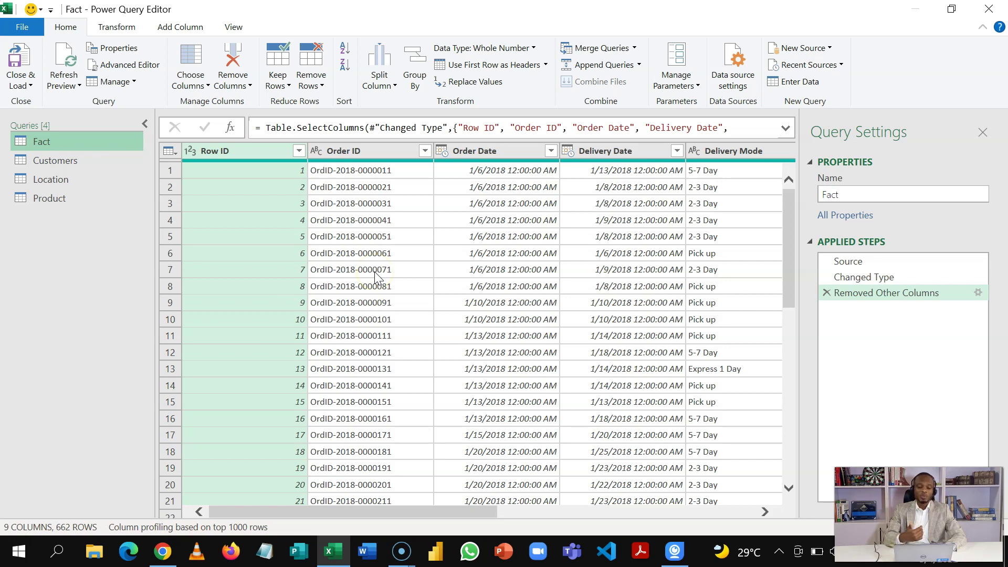
{"action": "left_click", "coordinate": [230, 131]}
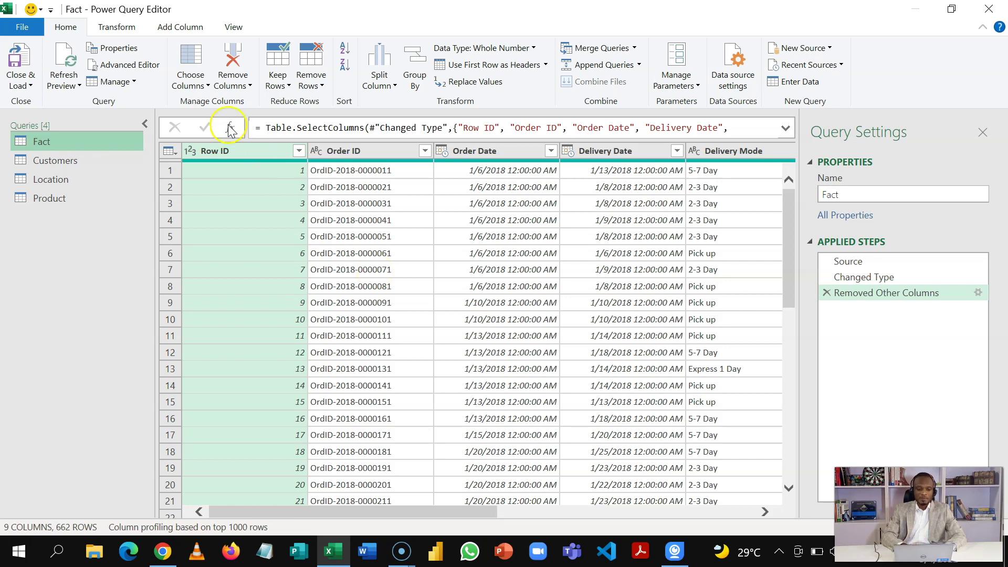
Keep only Customer ID, Customer Name and Customer Segment in the Customers query
{"action": "left_click", "coordinate": [97, 165]}
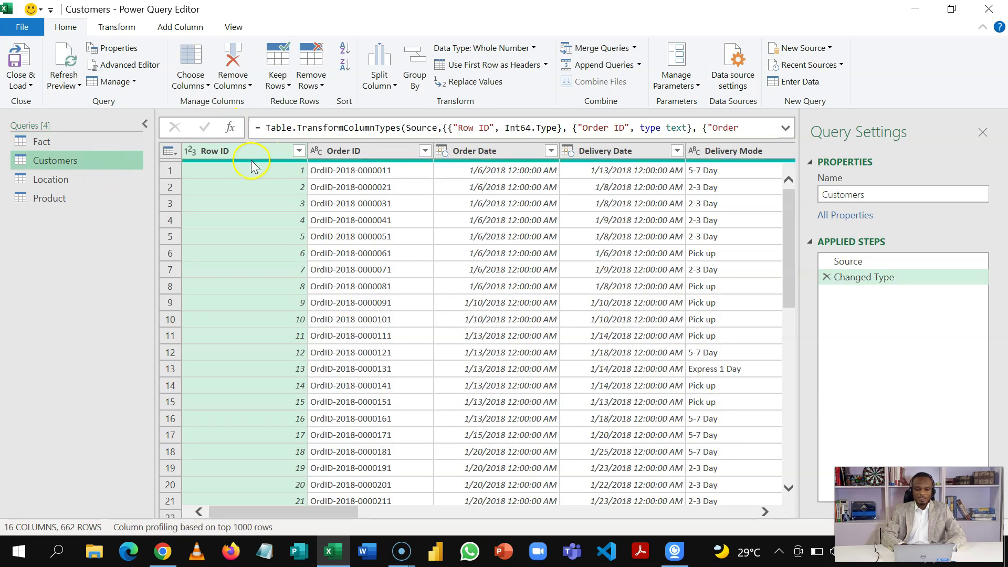
{"action": "left_click", "coordinate": [188, 66]}
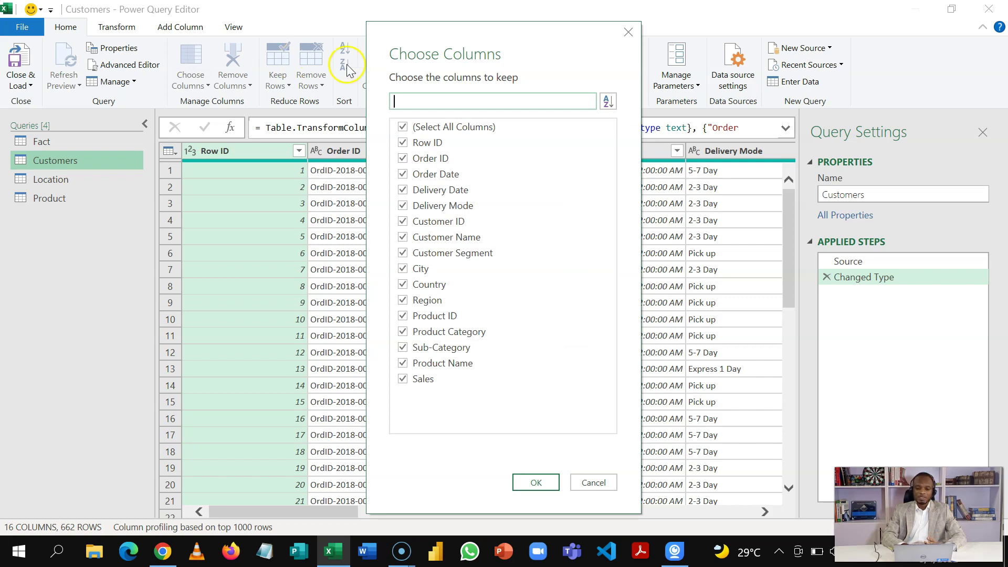
{"action": "left_click", "coordinate": [406, 127]}
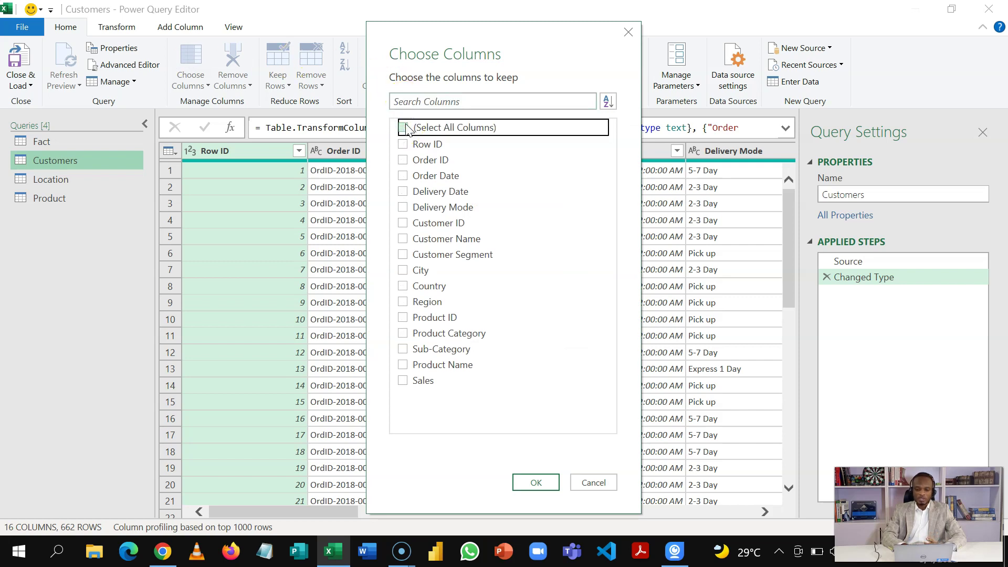
{"action": "left_click", "coordinate": [405, 226]}
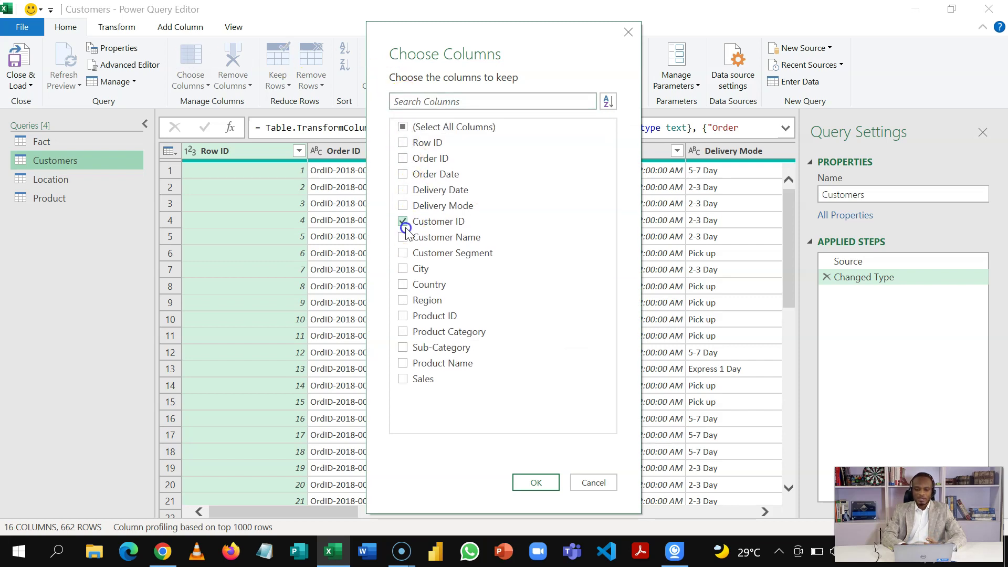
{"action": "left_click", "coordinate": [403, 239]}
{"action": "left_click", "coordinate": [403, 255]}
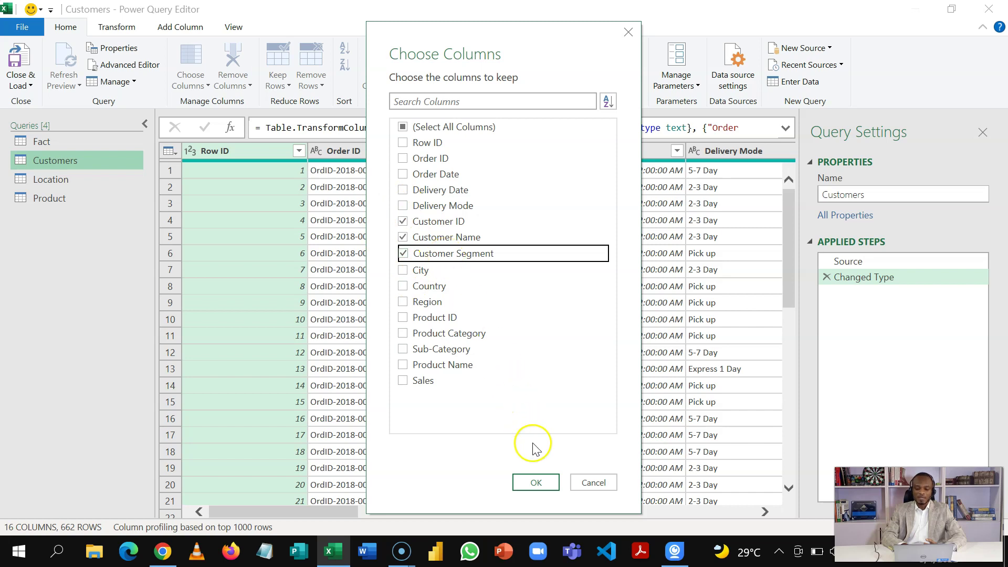
{"action": "left_click", "coordinate": [544, 482]}
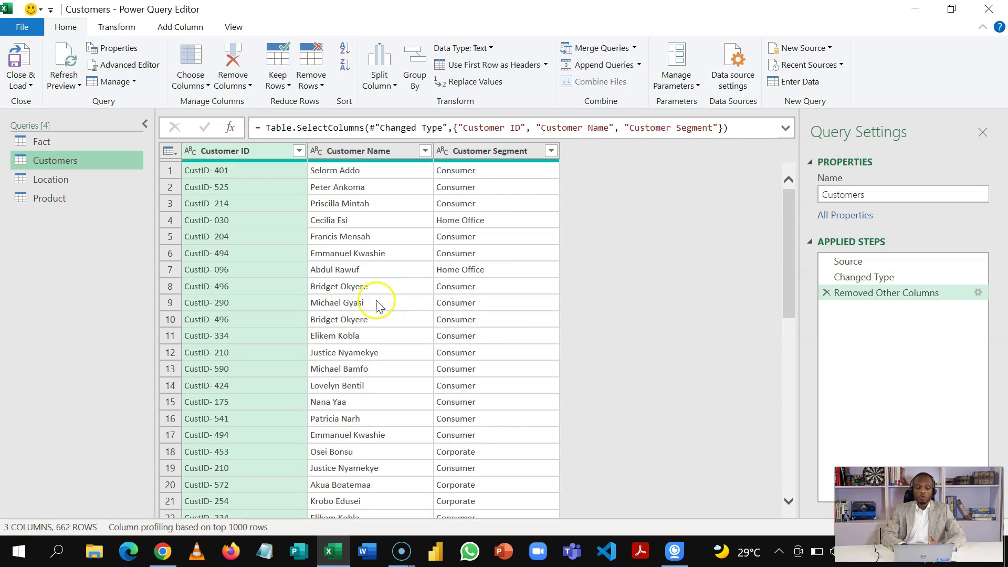
Remove duplicate rows across all Customers columns, leaving 30 customers
{"action": "left_click", "coordinate": [232, 152]}
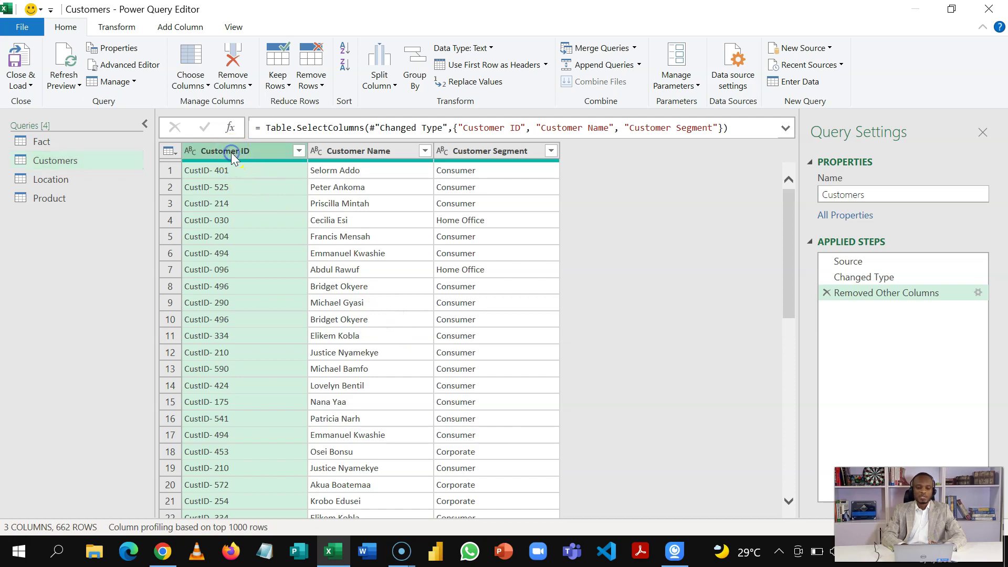
{"action": "key", "text": "ctrl+a"}
{"action": "right_click", "coordinate": [233, 153]}
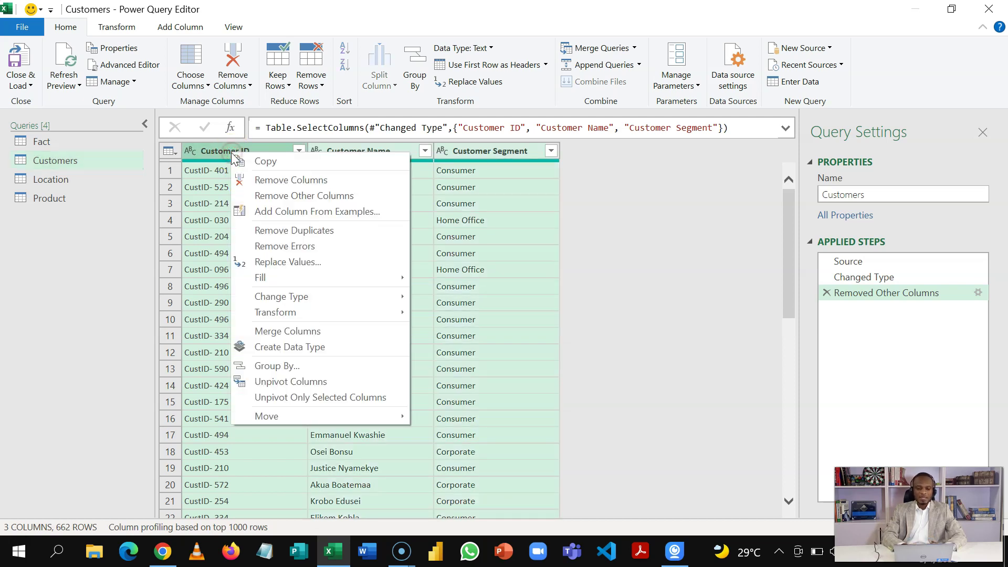
{"action": "left_click", "coordinate": [299, 230]}
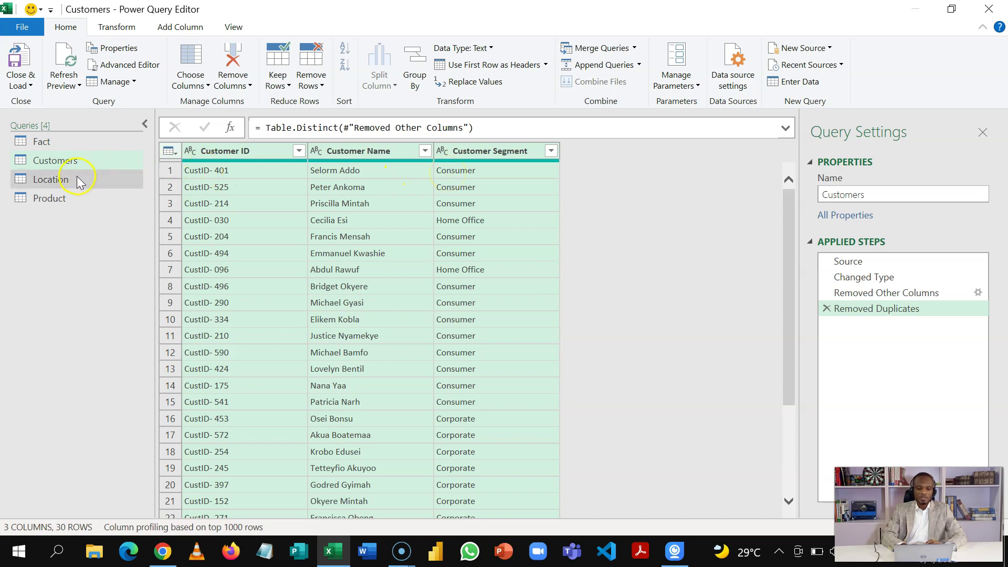
Keep only the City, Country and Region columns in the Location query
{"action": "left_click", "coordinate": [184, 55]}
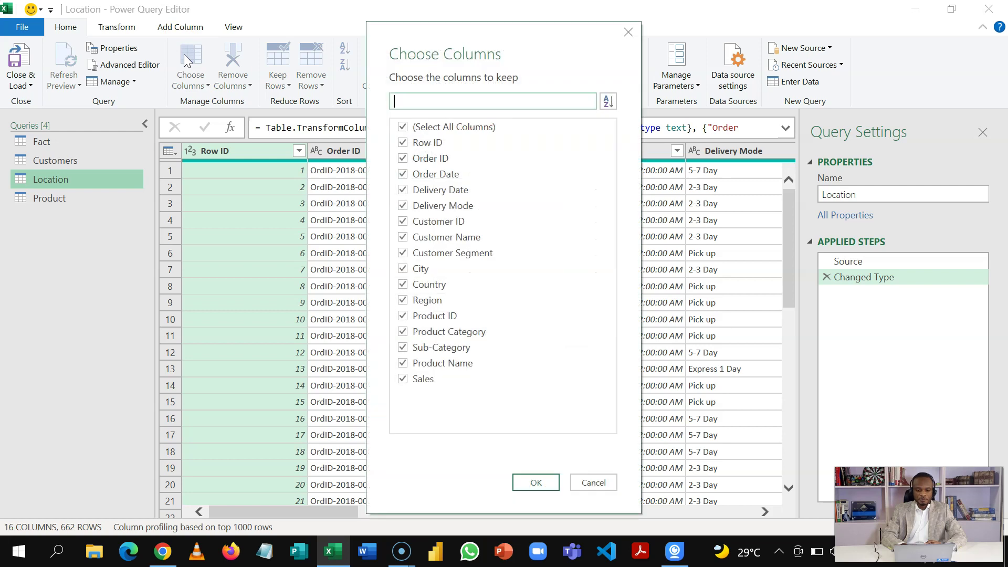
{"action": "left_click", "coordinate": [418, 129]}
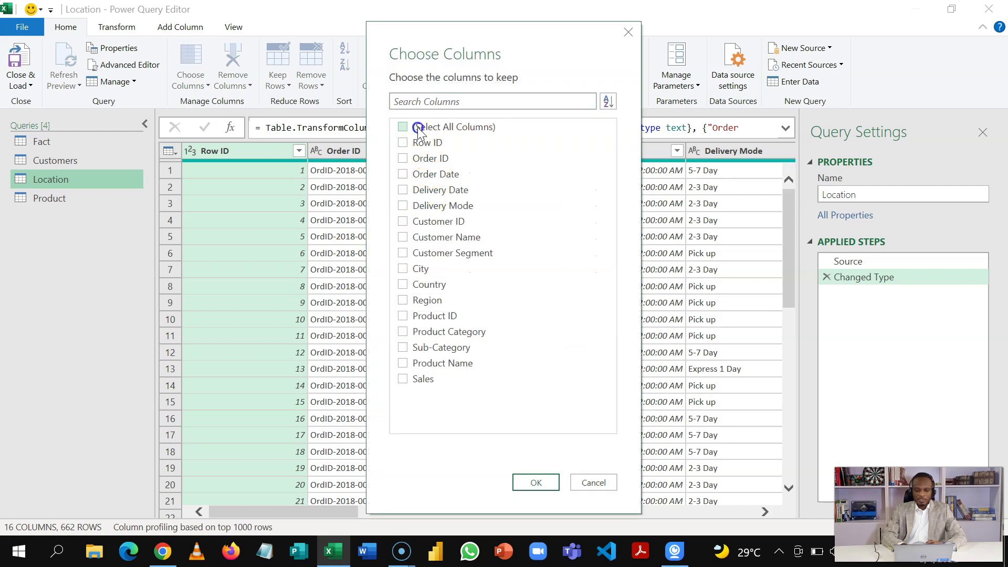
{"action": "left_click", "coordinate": [423, 271]}
{"action": "left_click", "coordinate": [424, 286]}
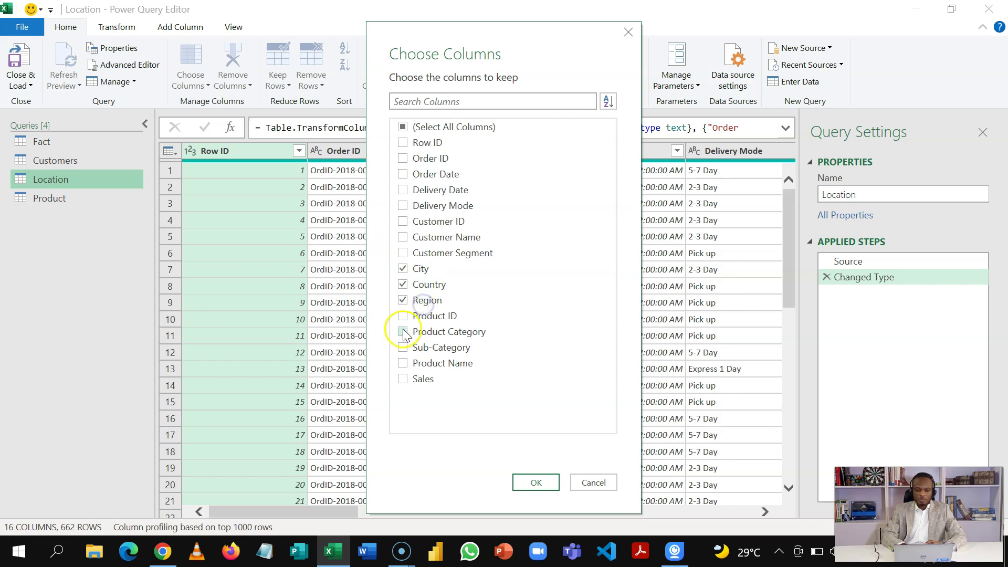
{"action": "left_click", "coordinate": [546, 480]}
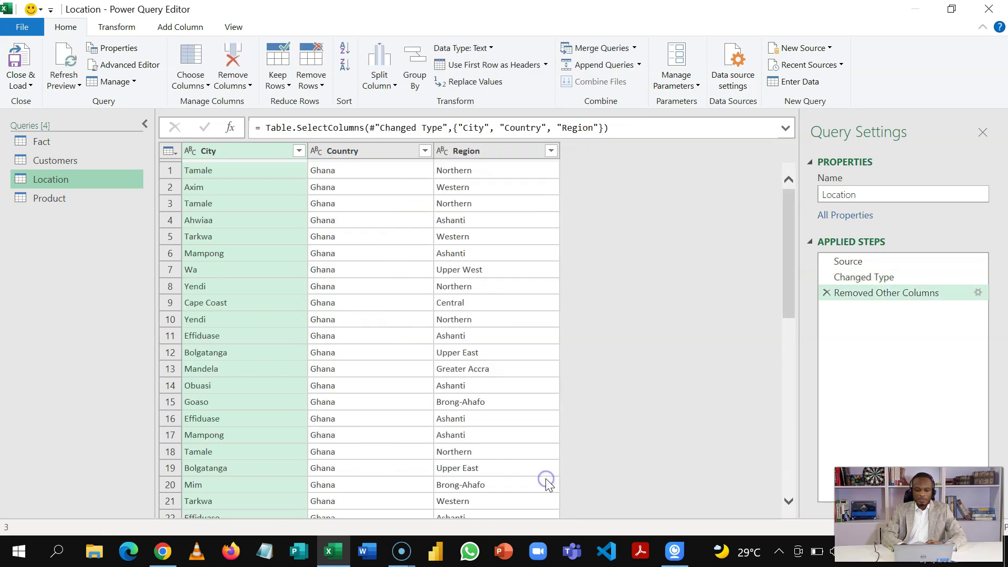
Remove duplicate rows across all Location columns, leaving 22 locations
{"action": "key", "text": "ctrl+a"}
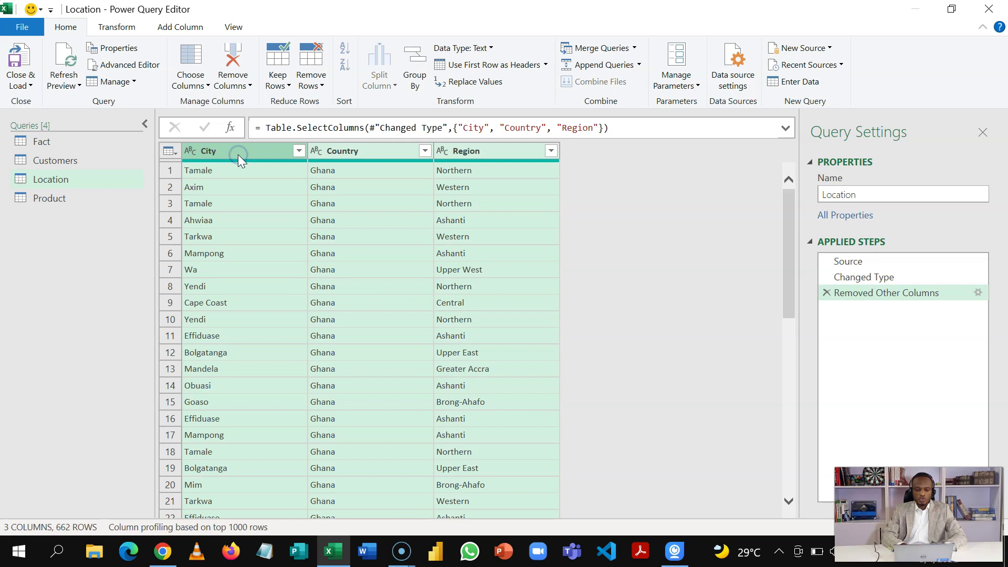
{"action": "right_click", "coordinate": [239, 158]}
{"action": "left_click", "coordinate": [278, 232]}
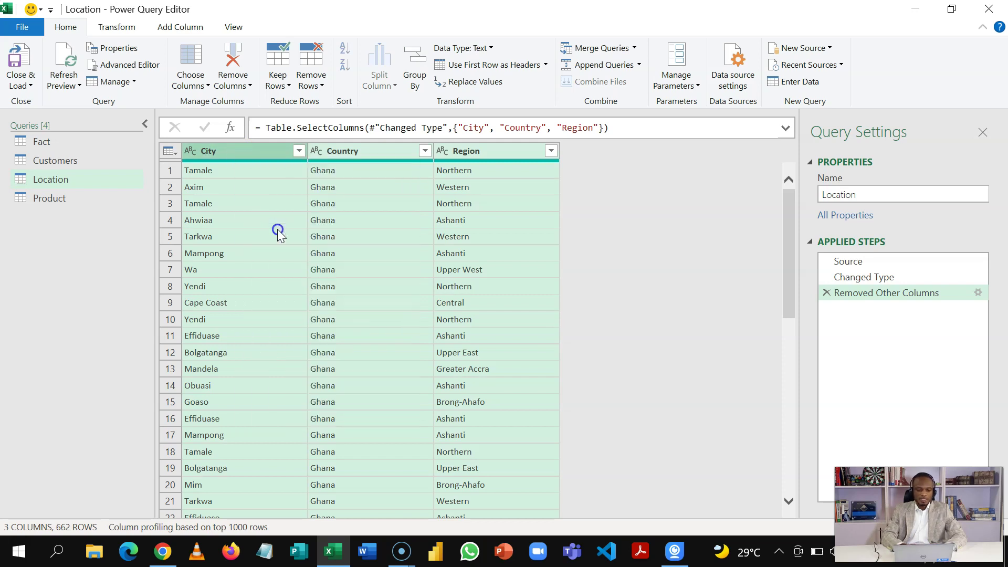
{"action": "left_click", "coordinate": [87, 198]}
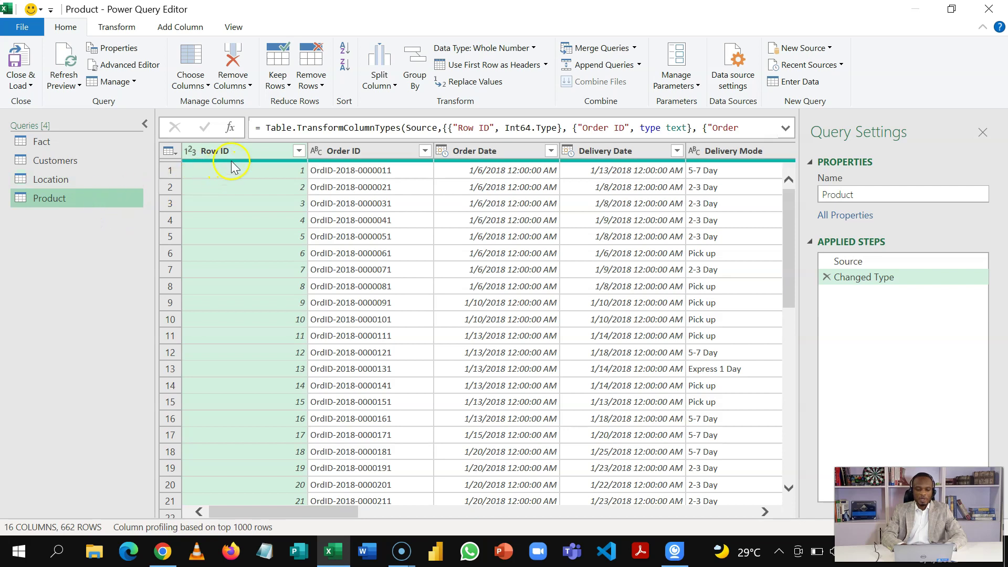
Keep only Product ID, Product Category, Sub-Category and Product Name in the Product query
{"action": "left_click", "coordinate": [191, 60]}
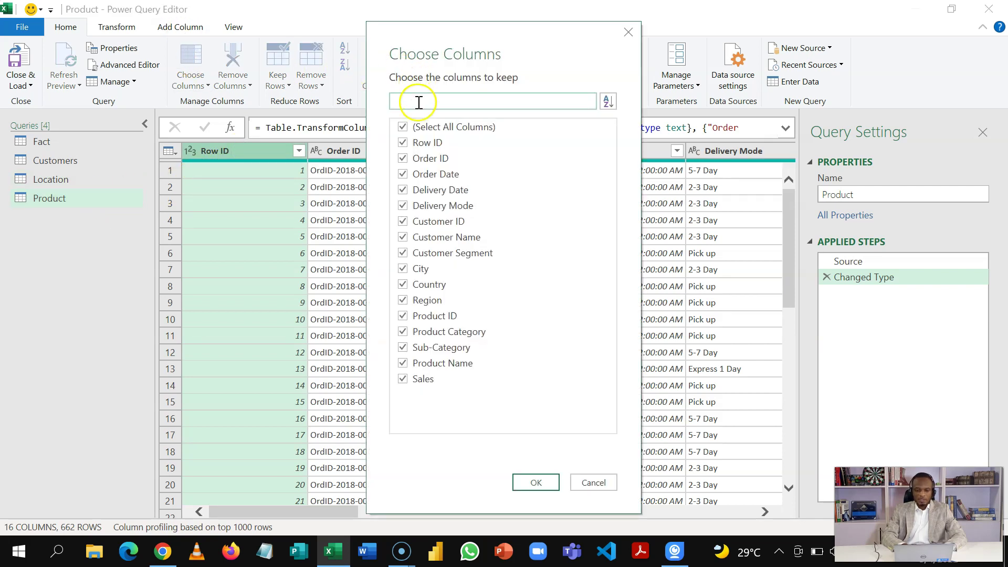
{"action": "left_click", "coordinate": [418, 126]}
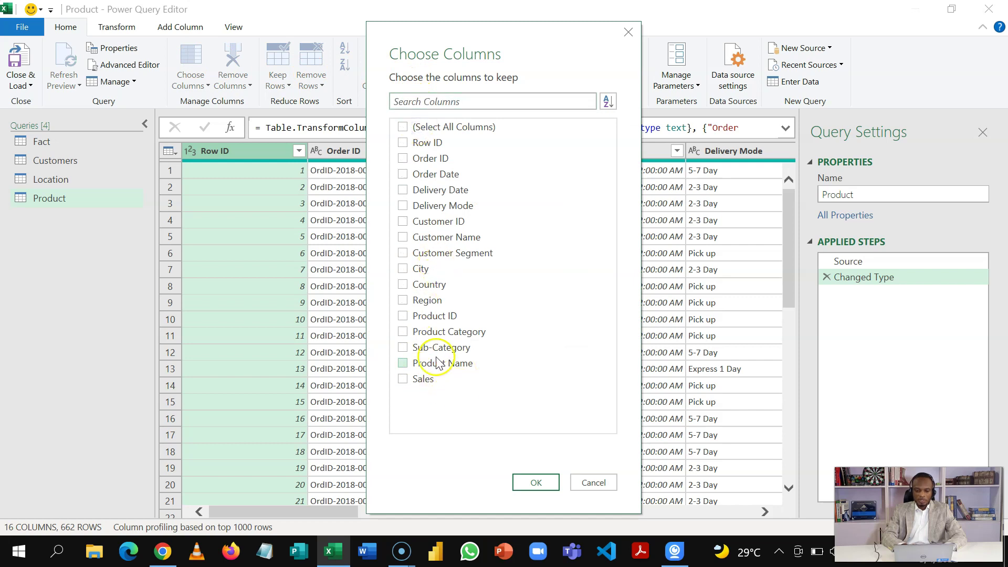
{"action": "left_click", "coordinate": [402, 332]}
{"action": "left_click", "coordinate": [403, 316]}
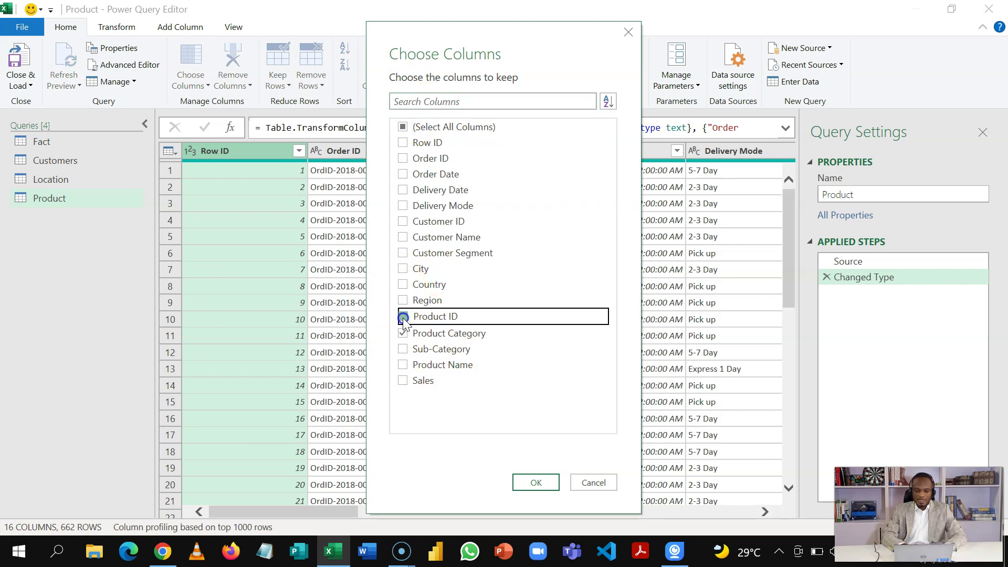
{"action": "left_click", "coordinate": [403, 348]}
{"action": "left_click", "coordinate": [402, 364]}
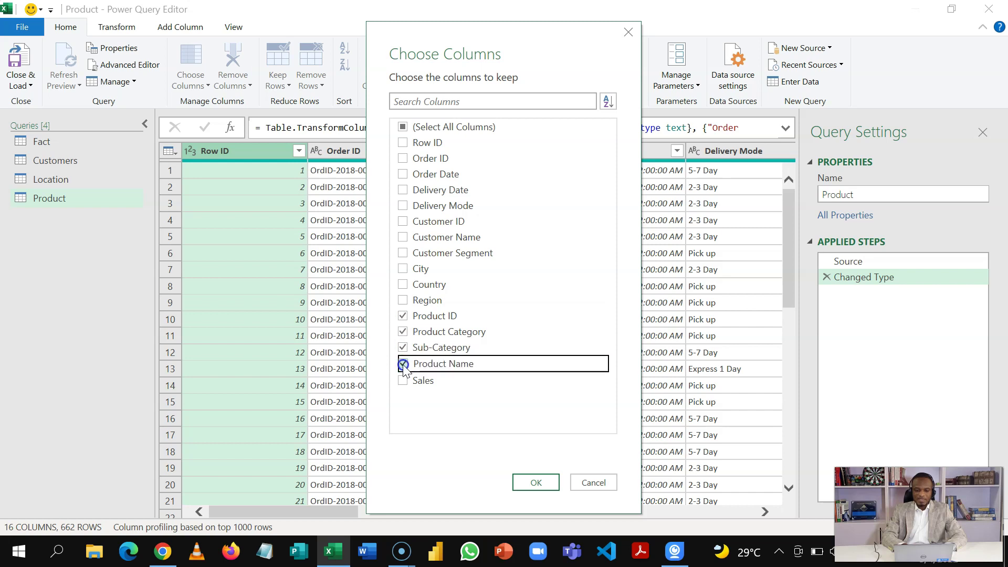
{"action": "left_click", "coordinate": [522, 482]}
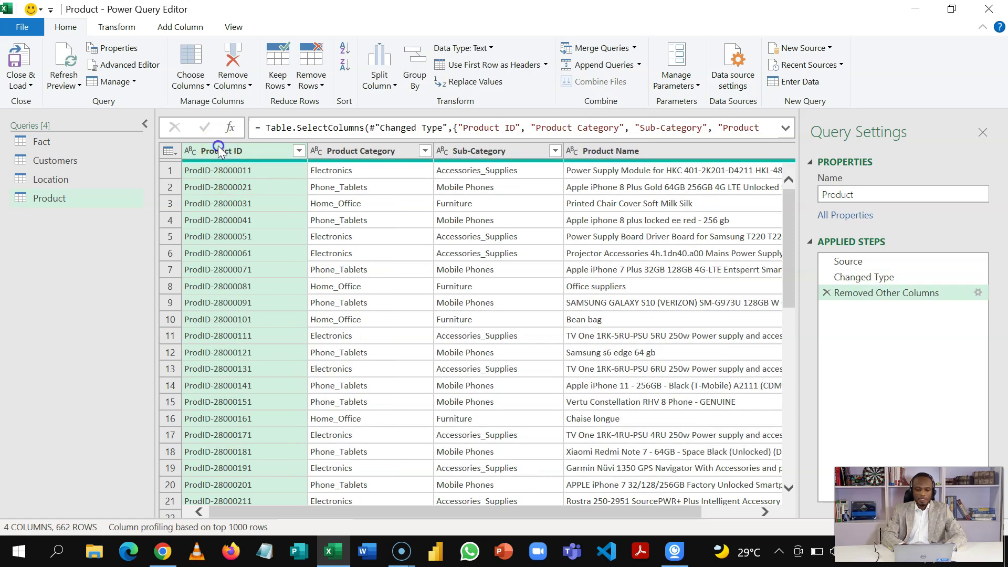
Remove duplicate rows across all Product columns, leaving 147 products
{"action": "key", "text": "ctrl+a"}
{"action": "right_click", "coordinate": [219, 150]}
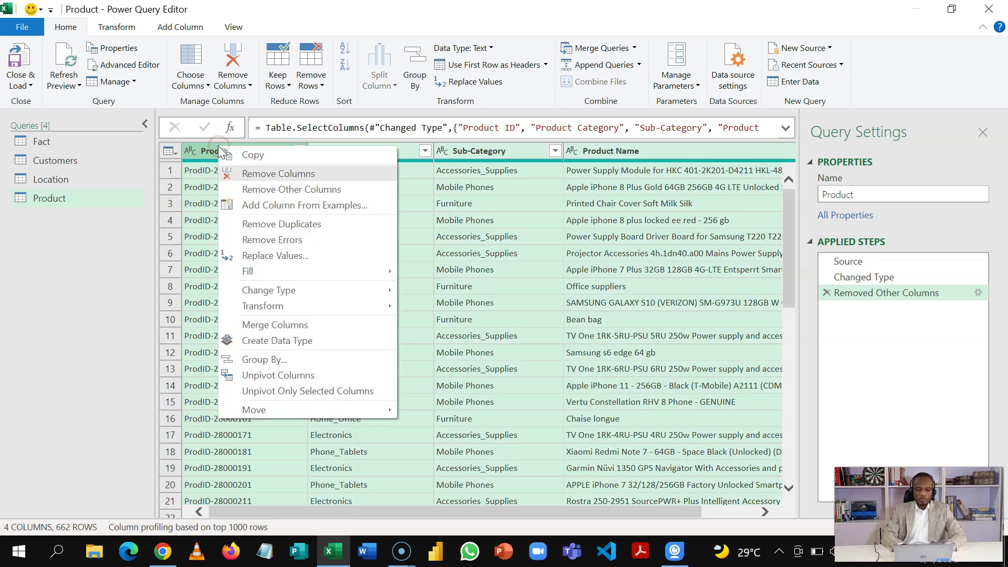
{"action": "left_click", "coordinate": [269, 224]}
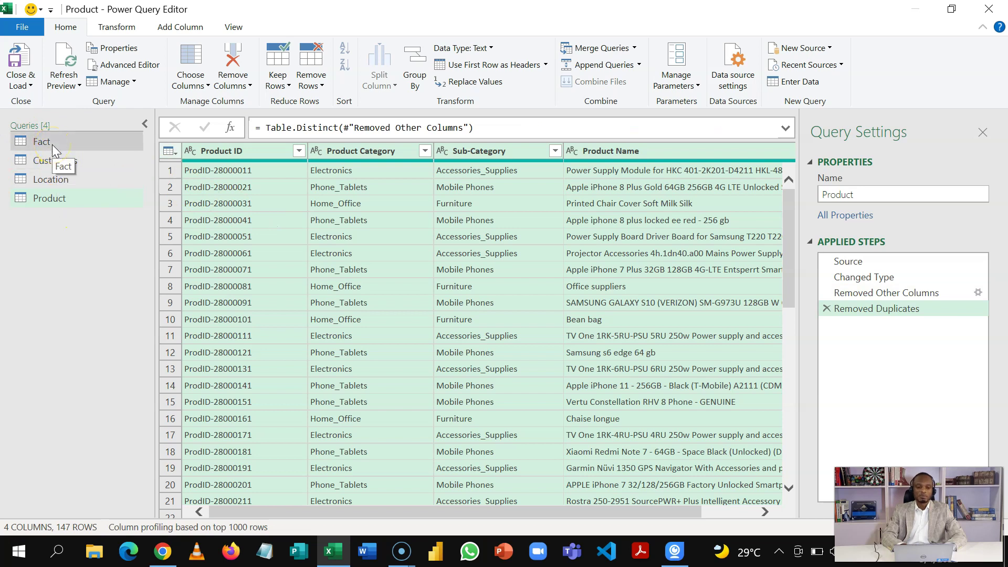
Load the Product query as a table on a new worksheet and add it to the Data Model
{"action": "left_click", "coordinate": [30, 86]}
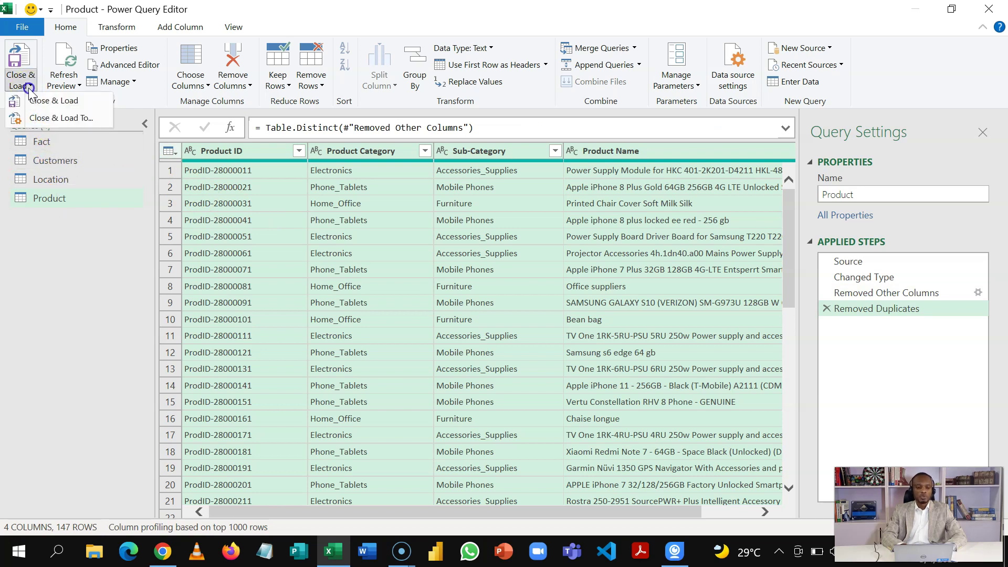
{"action": "left_click", "coordinate": [58, 118]}
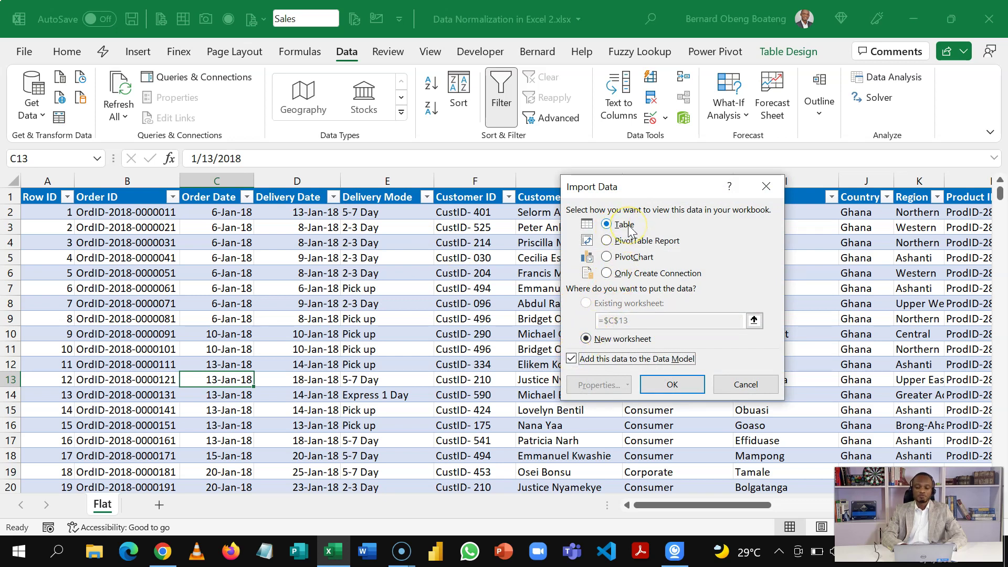
{"action": "left_click", "coordinate": [670, 385]}
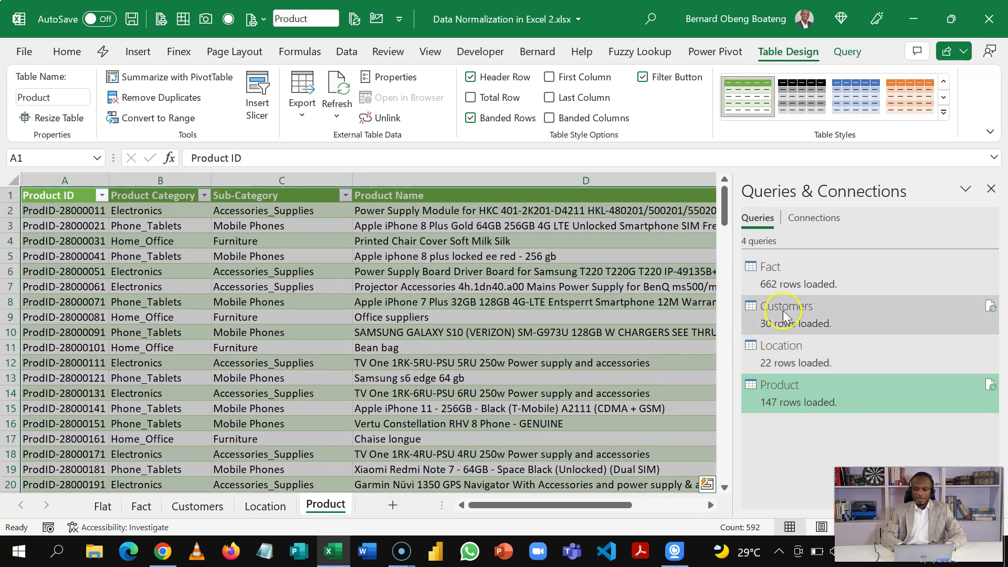
Delete the Flat sheet and close the Queries & Connections pane
{"action": "left_click", "coordinate": [111, 508]}
{"action": "right_click", "coordinate": [114, 512]}
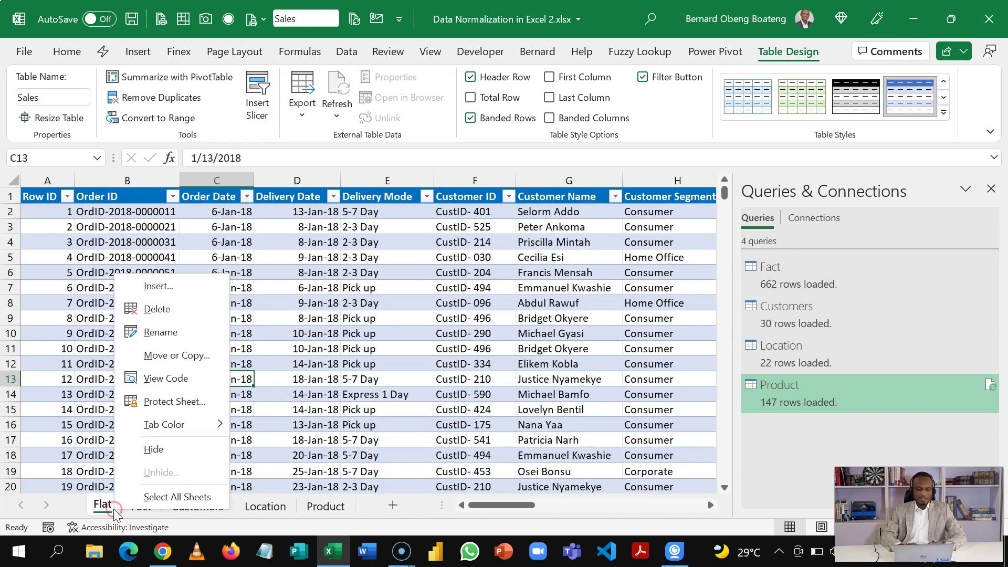
{"action": "left_click", "coordinate": [160, 310]}
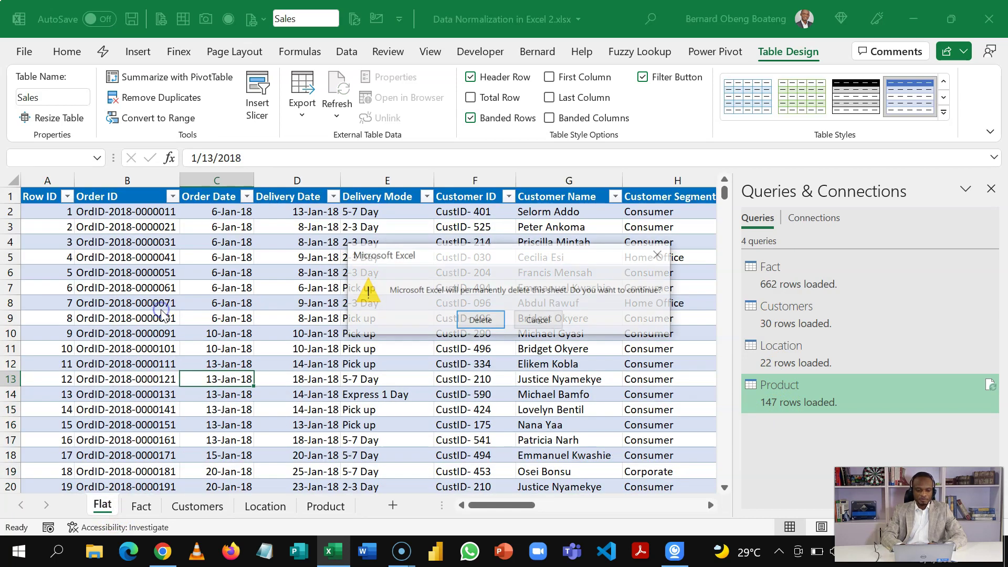
{"action": "left_click", "coordinate": [483, 322]}
{"action": "left_click", "coordinate": [312, 342]}
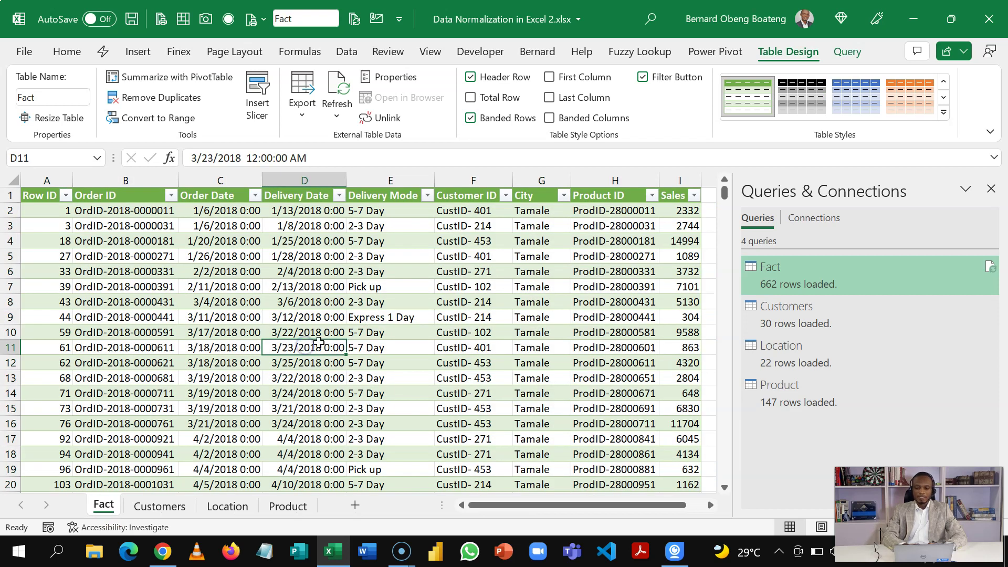
{"action": "left_click", "coordinate": [991, 188]}
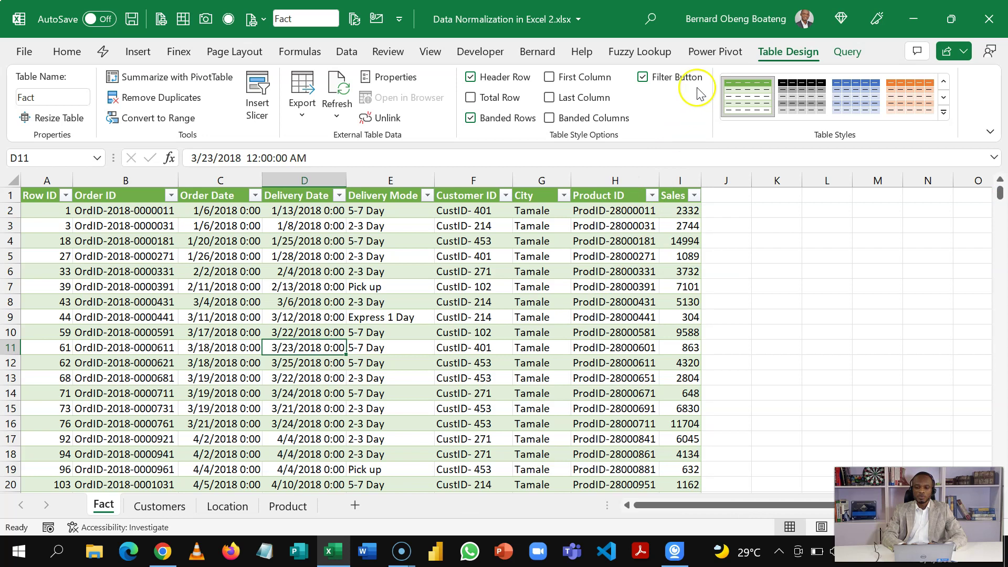
Open the Power Pivot data model in Diagram View and place the Fact table below Location
{"action": "left_click", "coordinate": [705, 57]}
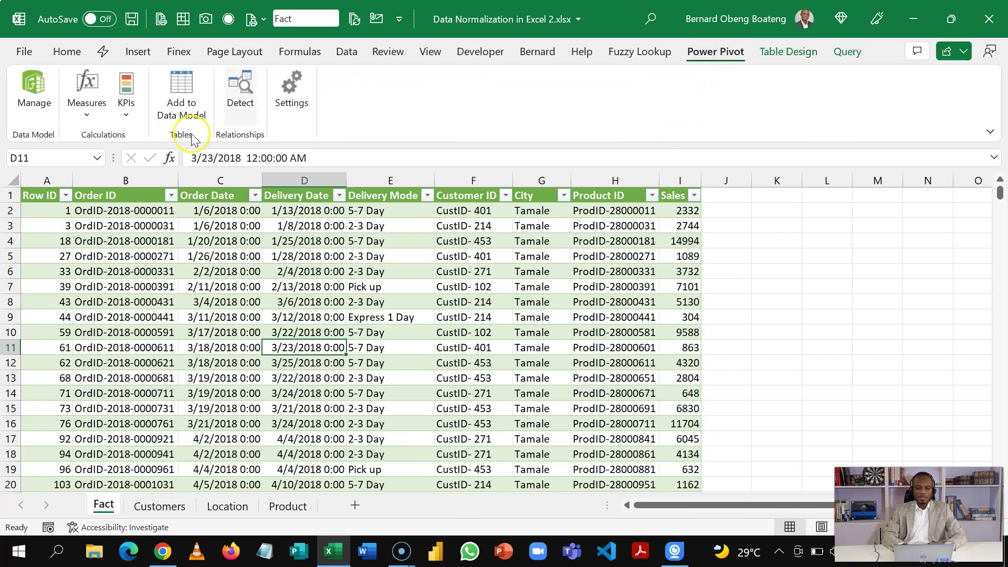
{"action": "left_click", "coordinate": [34, 108]}
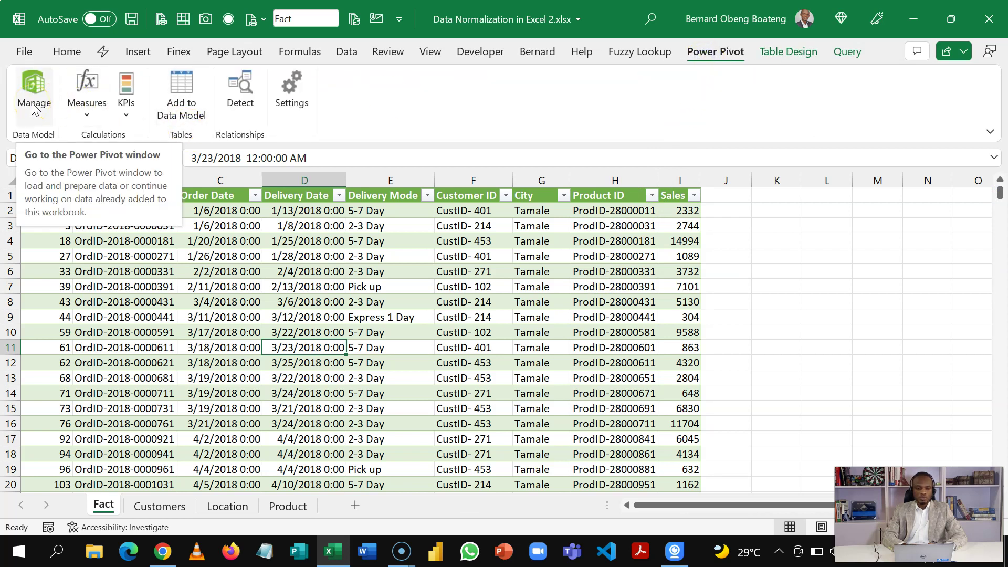
{"action": "left_click", "coordinate": [34, 108]}
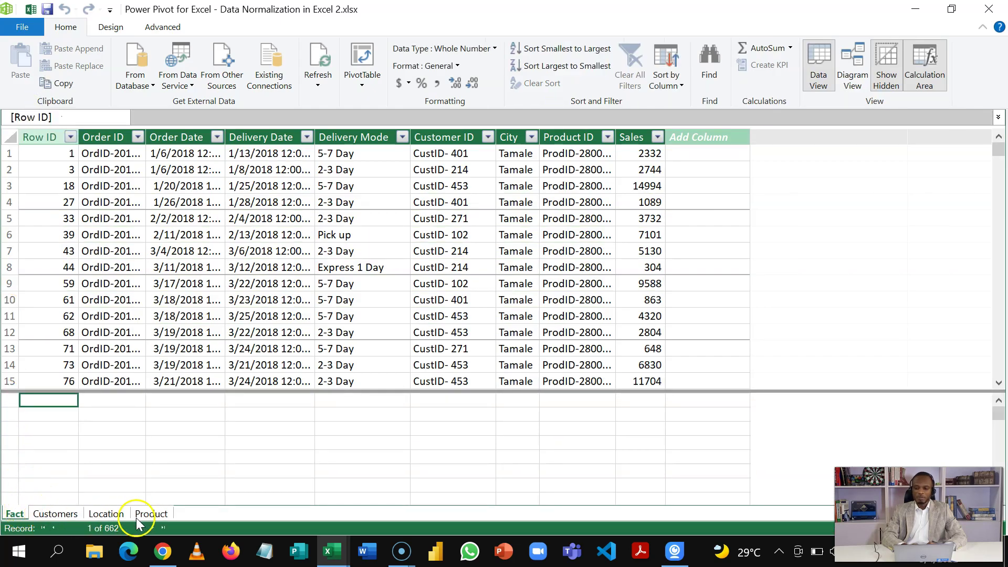
{"action": "left_click", "coordinate": [852, 78]}
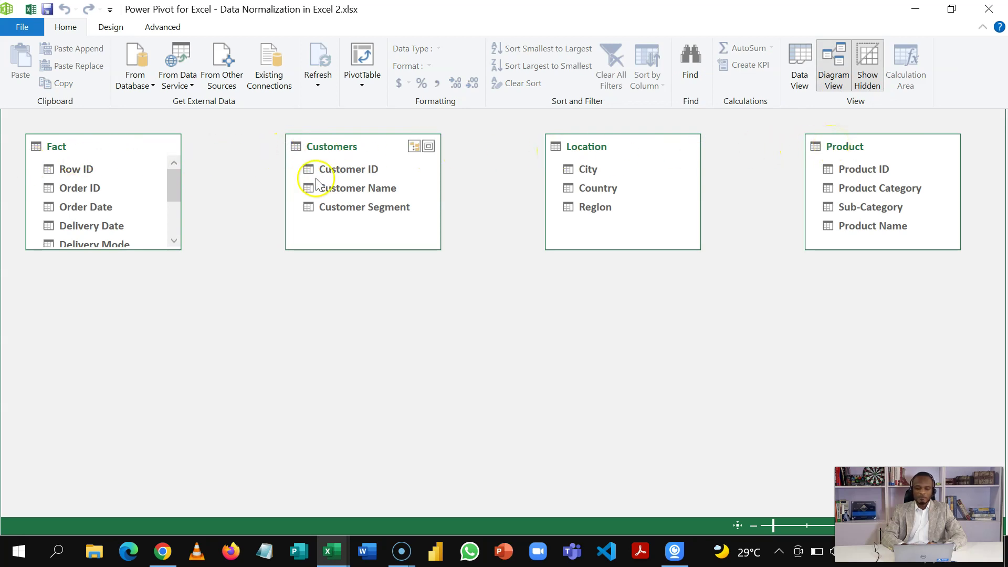
{"action": "left_click_drag", "start_coordinate": [67, 148], "coordinate": [589, 317]}
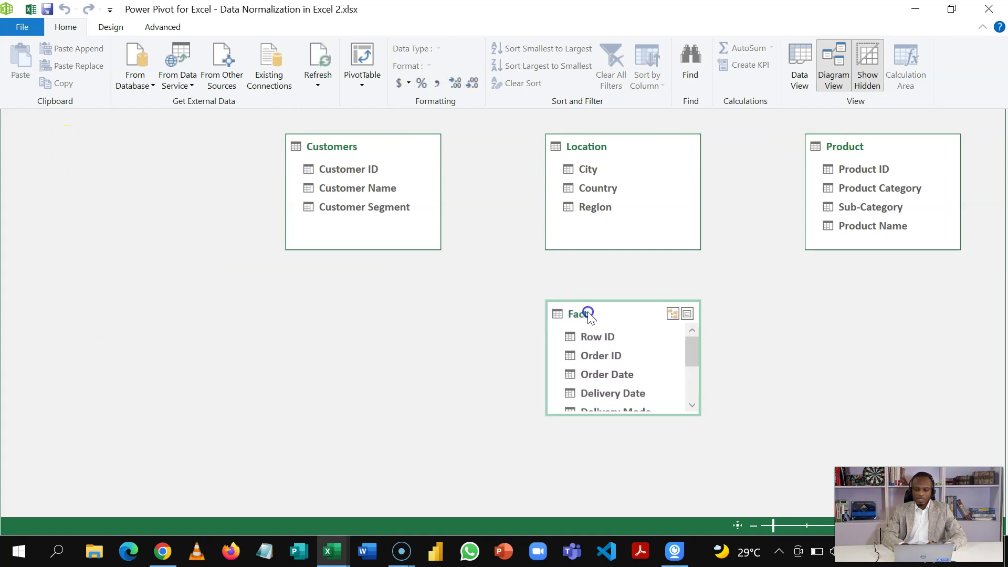
Enlarge the Fact table, then link its Customer ID, City and Product ID to Customers, Location and Product
{"action": "left_click", "coordinate": [601, 413]}
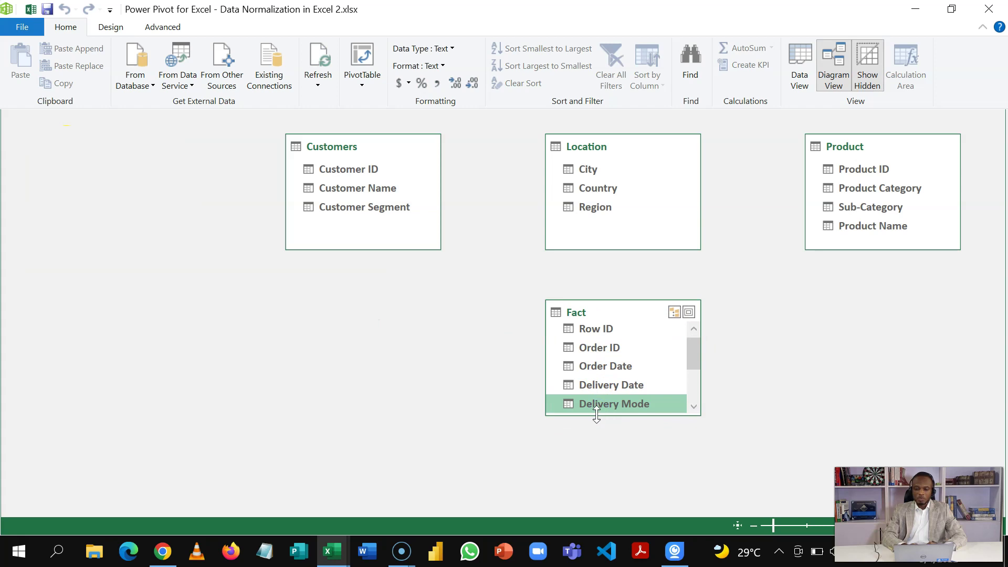
{"action": "left_click_drag", "start_coordinate": [597, 414], "coordinate": [590, 382]}
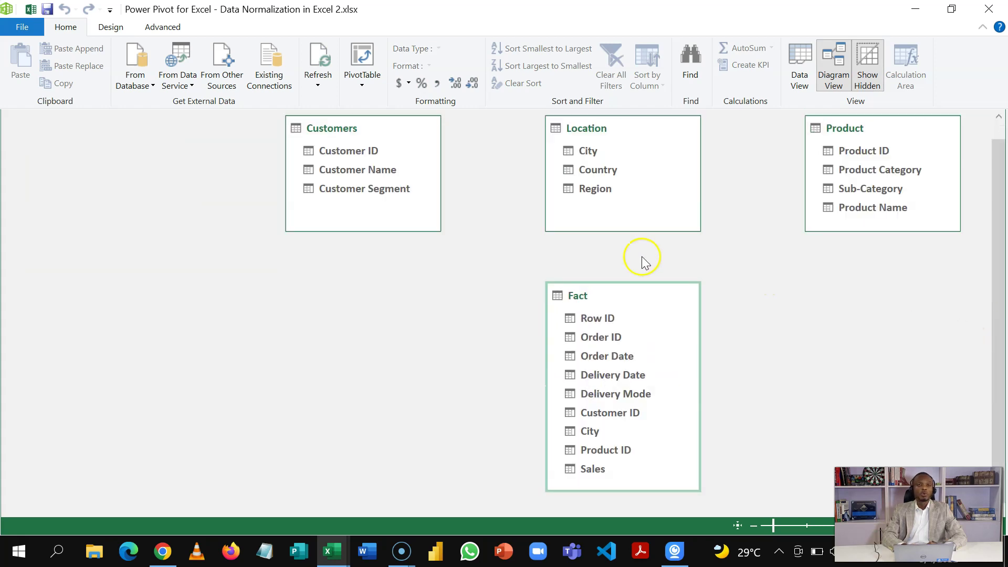
{"action": "left_click", "coordinate": [589, 319]}
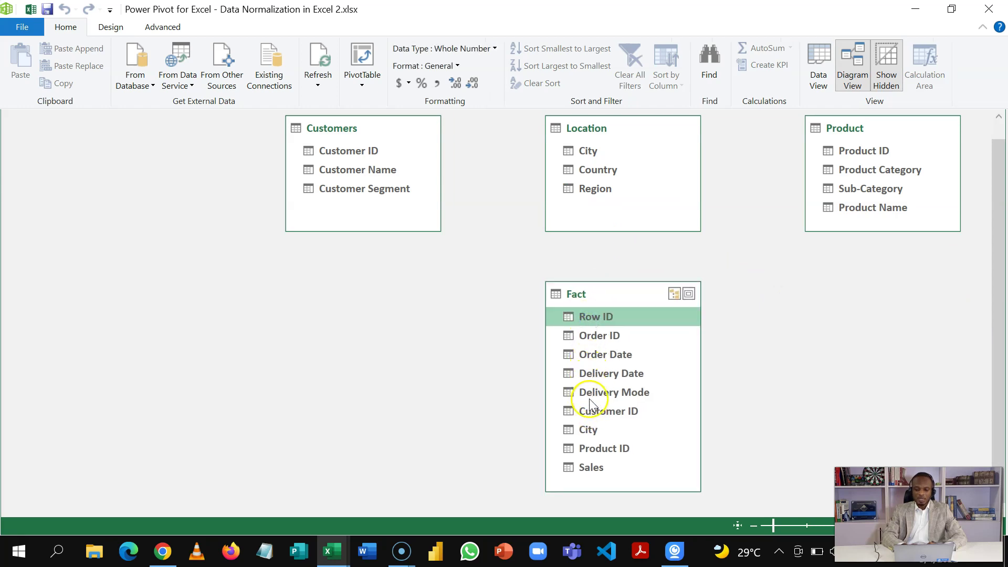
{"action": "left_click_drag", "start_coordinate": [589, 409], "coordinate": [363, 155]}
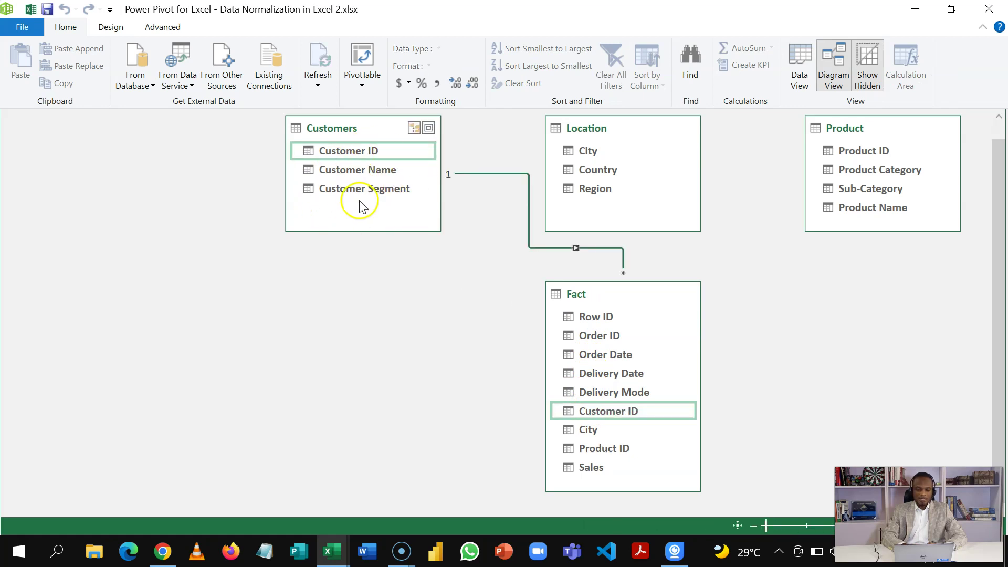
{"action": "left_click", "coordinate": [588, 431]}
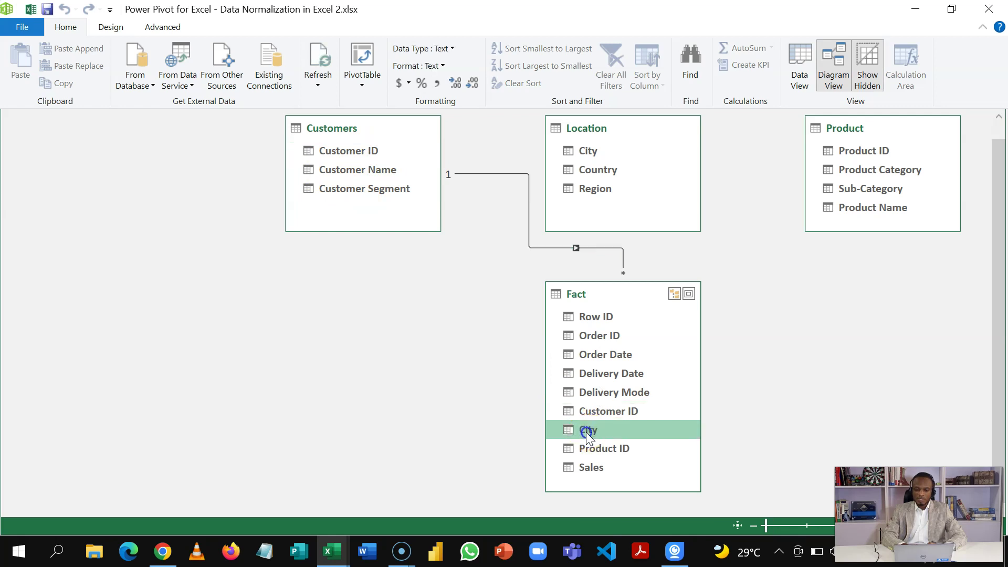
{"action": "left_click_drag", "start_coordinate": [588, 432], "coordinate": [593, 150]}
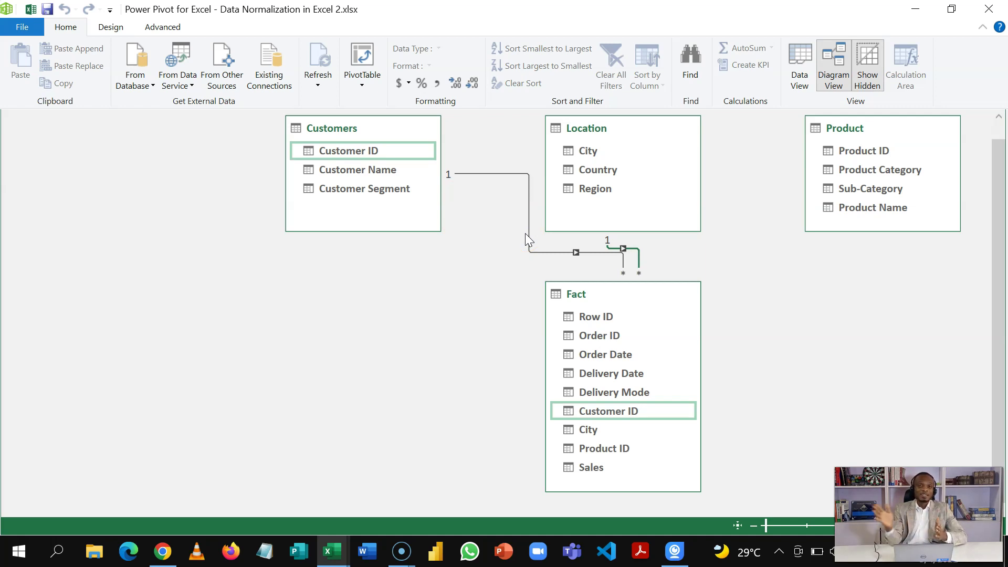
{"action": "left_click", "coordinate": [615, 450]}
{"action": "left_click_drag", "start_coordinate": [617, 453], "coordinate": [837, 156]}
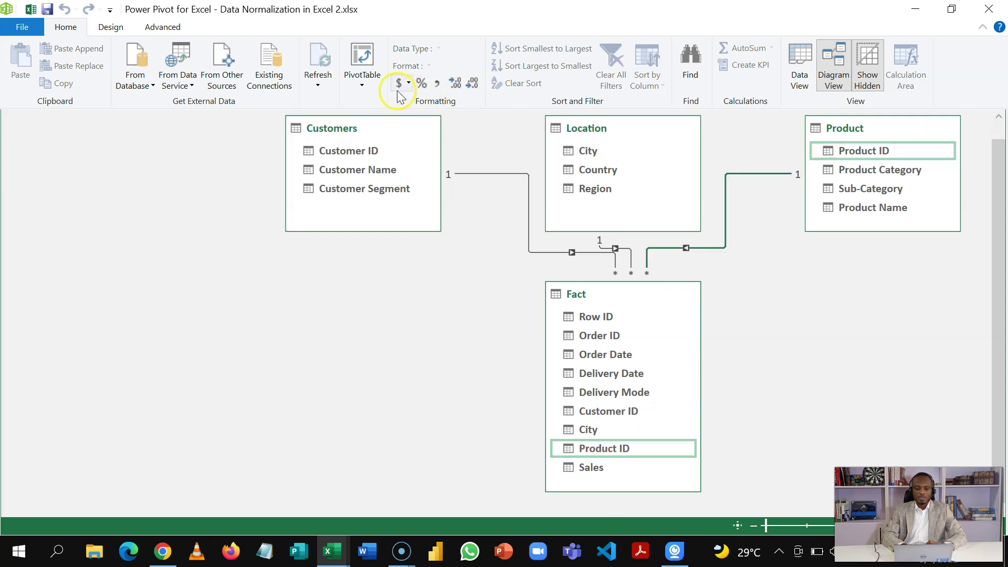
{"action": "left_click", "coordinate": [370, 84]}
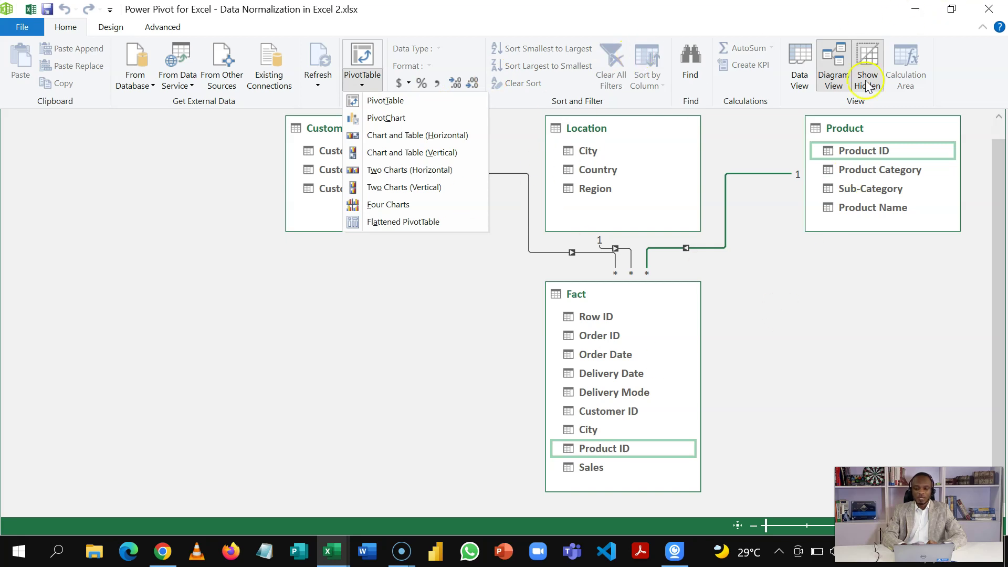
Return to the workbook, enable external data connections, and unlink the Fact table from its query
{"action": "left_click", "coordinate": [990, 8]}
{"action": "left_click", "coordinate": [989, 8]}
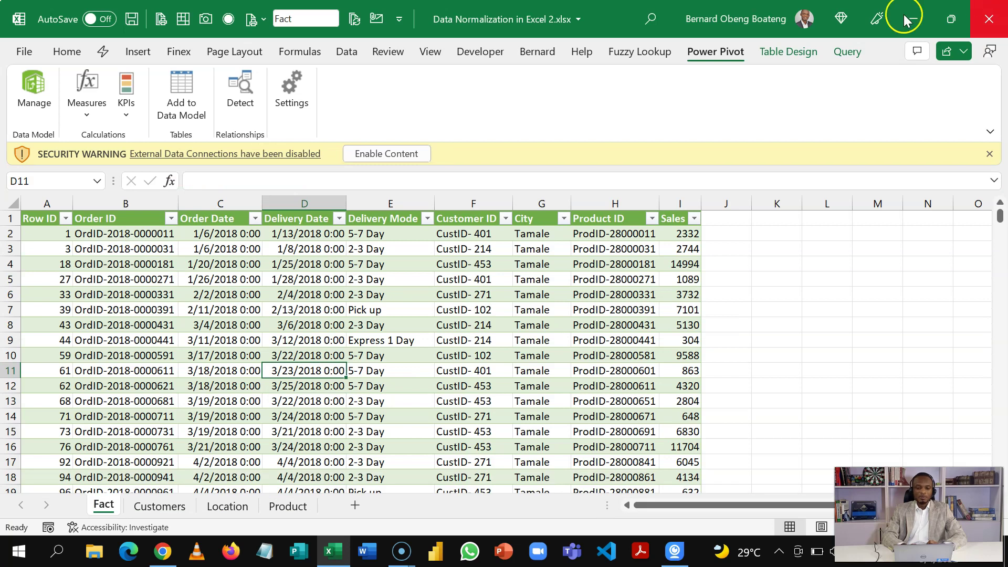
{"action": "left_click", "coordinate": [417, 152]}
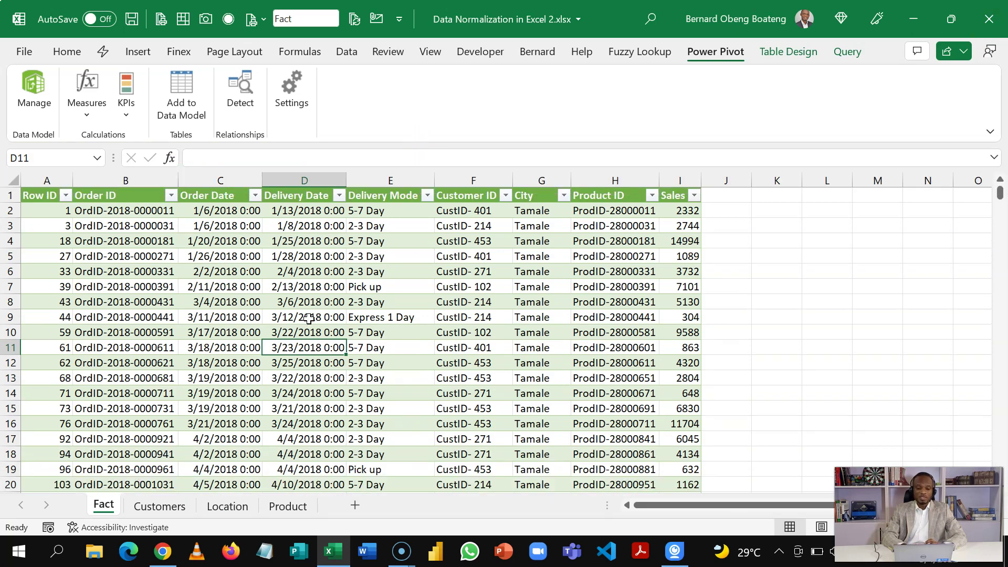
{"action": "left_click", "coordinate": [786, 49]}
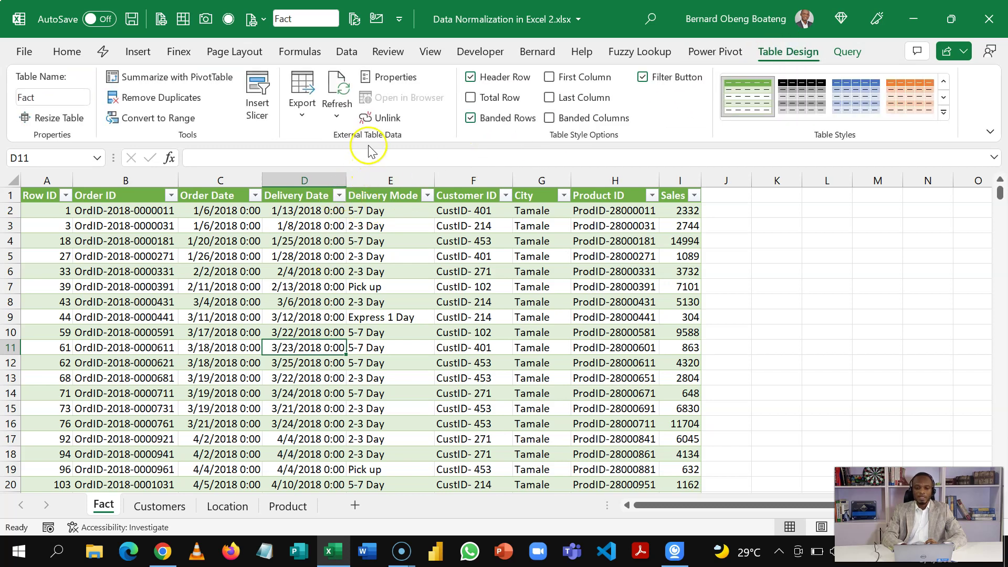
{"action": "left_click", "coordinate": [374, 118]}
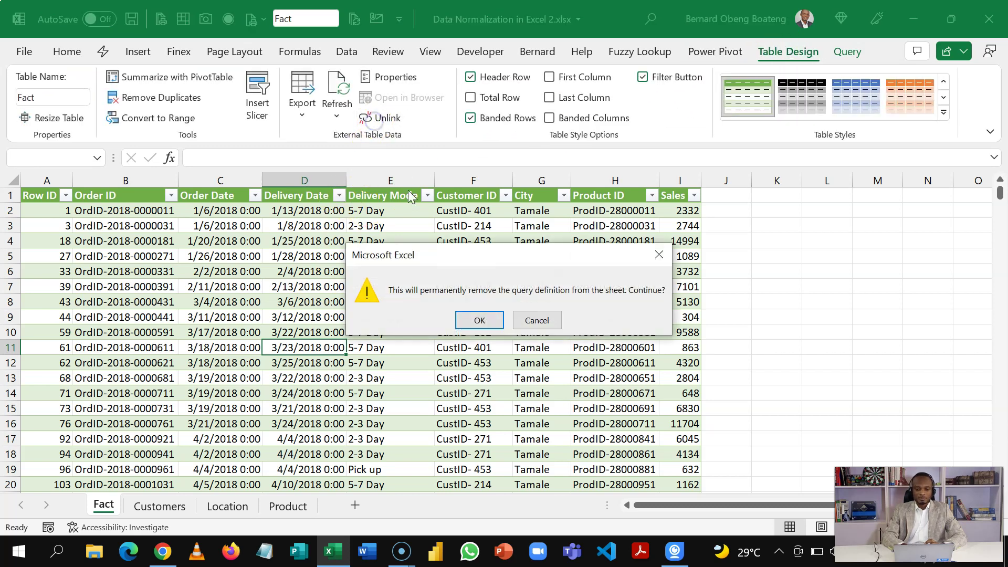
{"action": "left_click", "coordinate": [475, 317]}
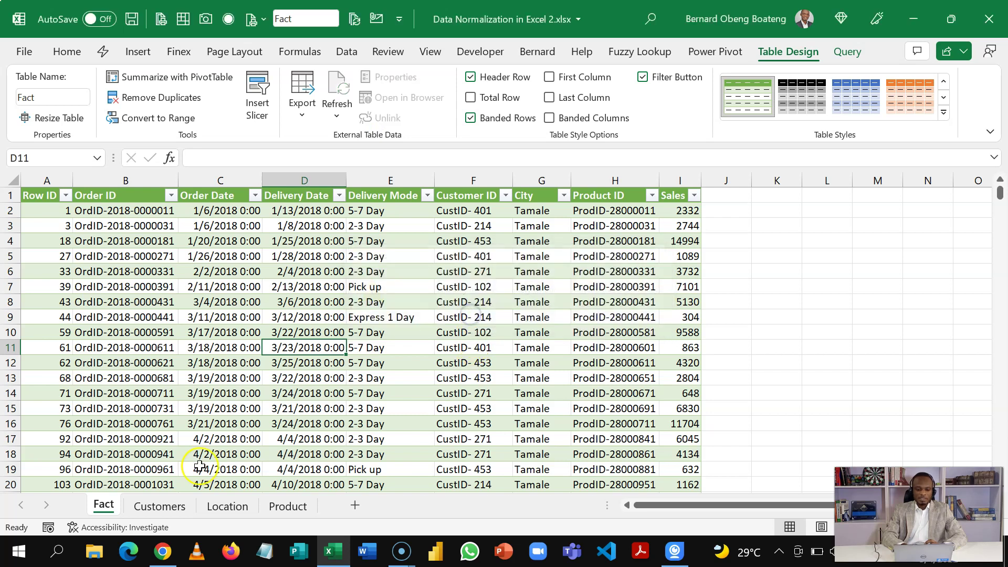
Unlink the Customers, Location and Product tables from their queries, then return to the Fact sheet
{"action": "left_click", "coordinate": [160, 506]}
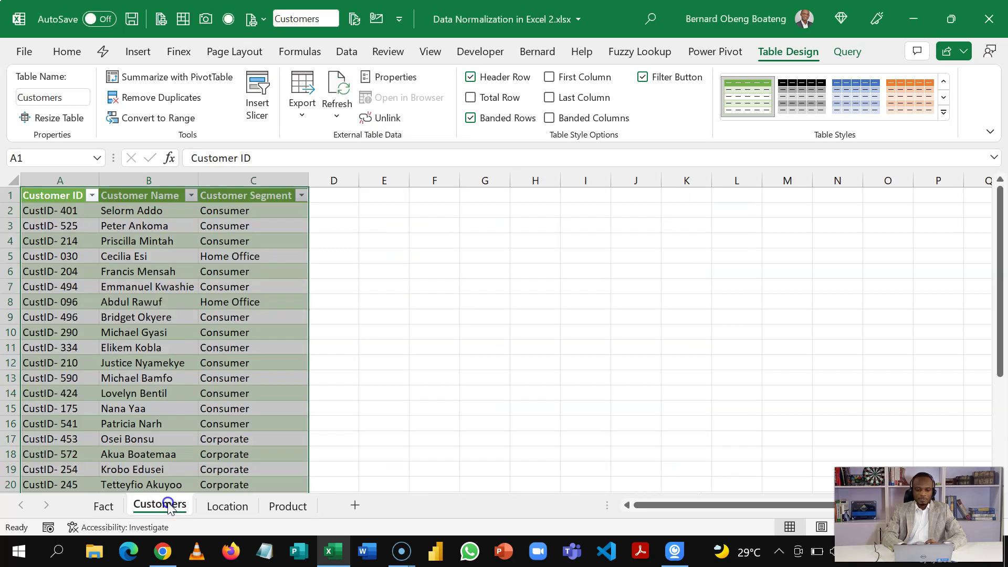
{"action": "left_click", "coordinate": [395, 122]}
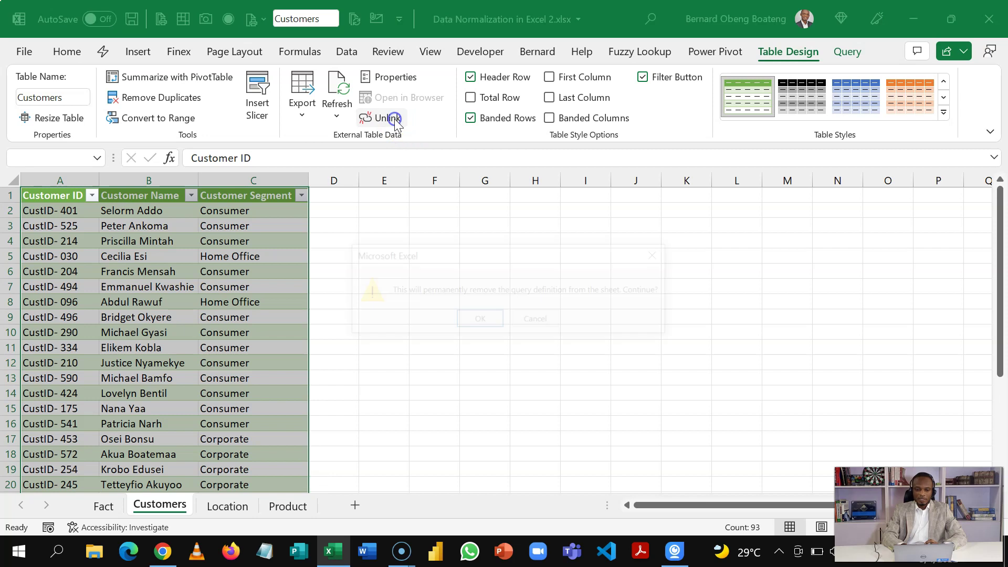
{"action": "left_click", "coordinate": [479, 321]}
{"action": "left_click", "coordinate": [227, 506]}
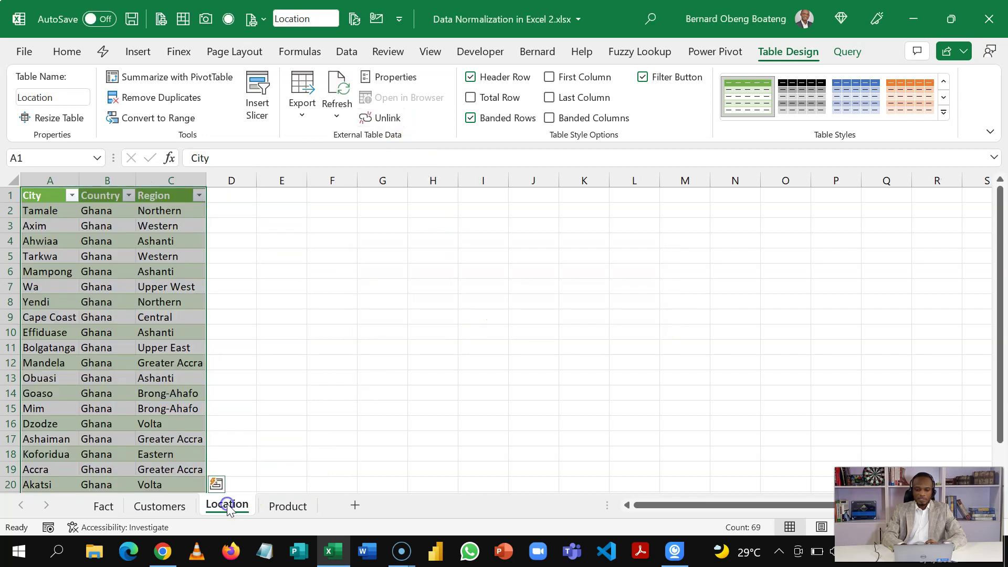
{"action": "left_click", "coordinate": [400, 119]}
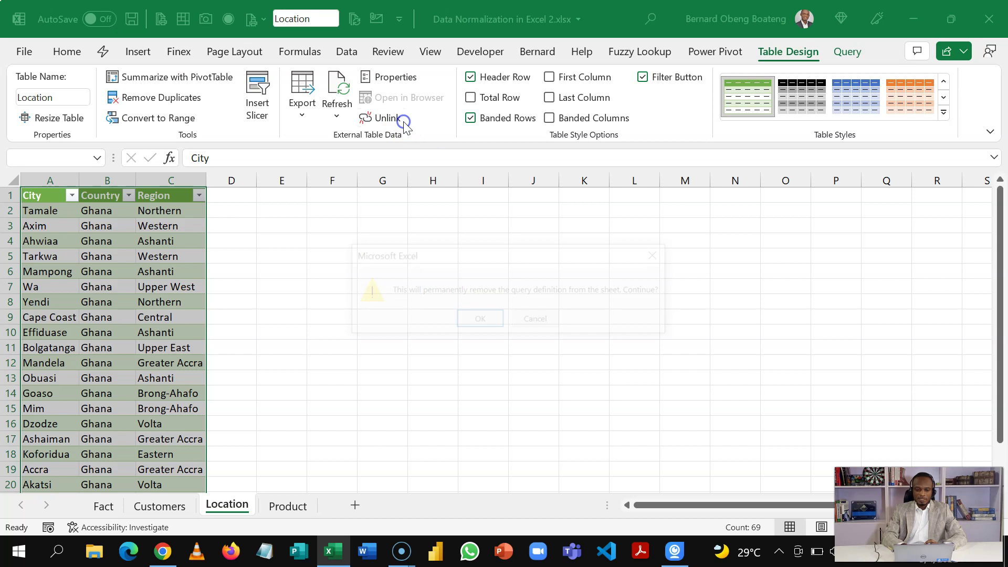
{"action": "left_click", "coordinate": [462, 318]}
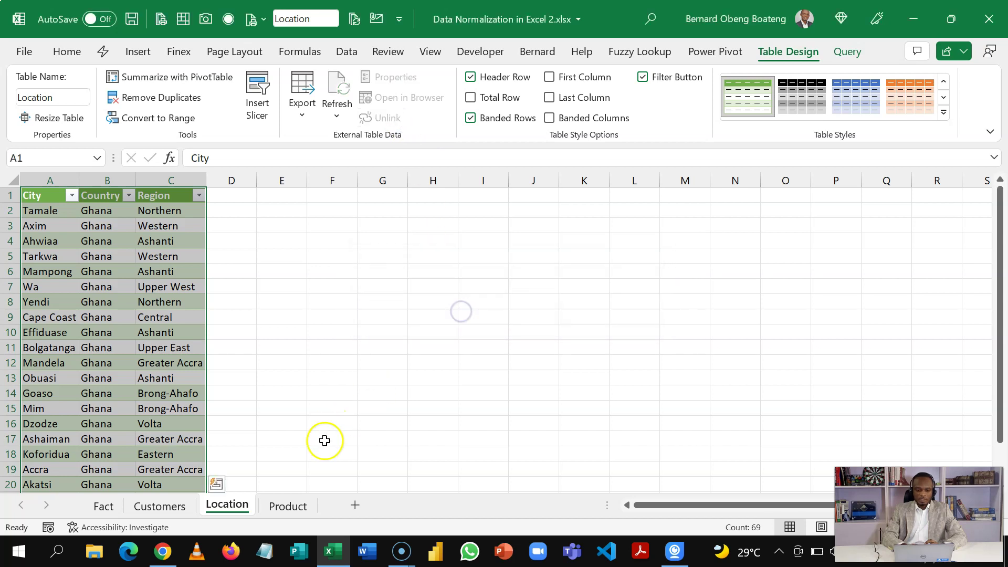
{"action": "left_click", "coordinate": [292, 506]}
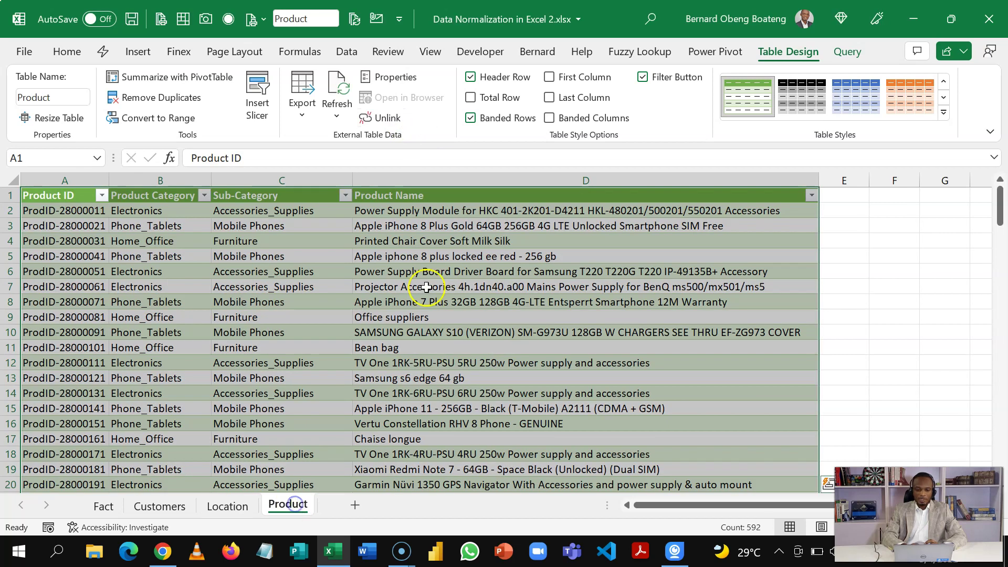
{"action": "left_click", "coordinate": [384, 119]}
{"action": "left_click", "coordinate": [475, 318]}
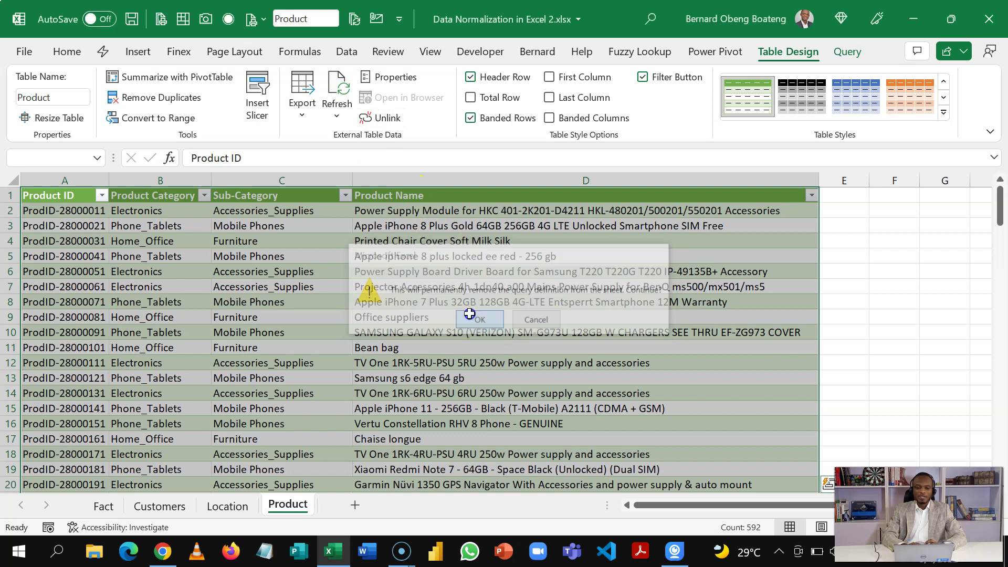
{"action": "left_click", "coordinate": [342, 306]}
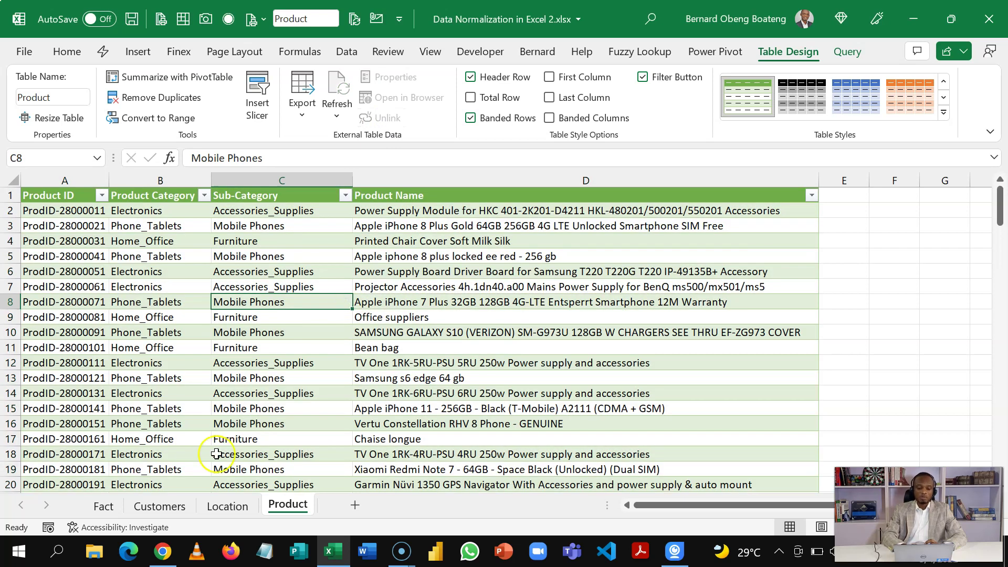
{"action": "left_click", "coordinate": [105, 506]}
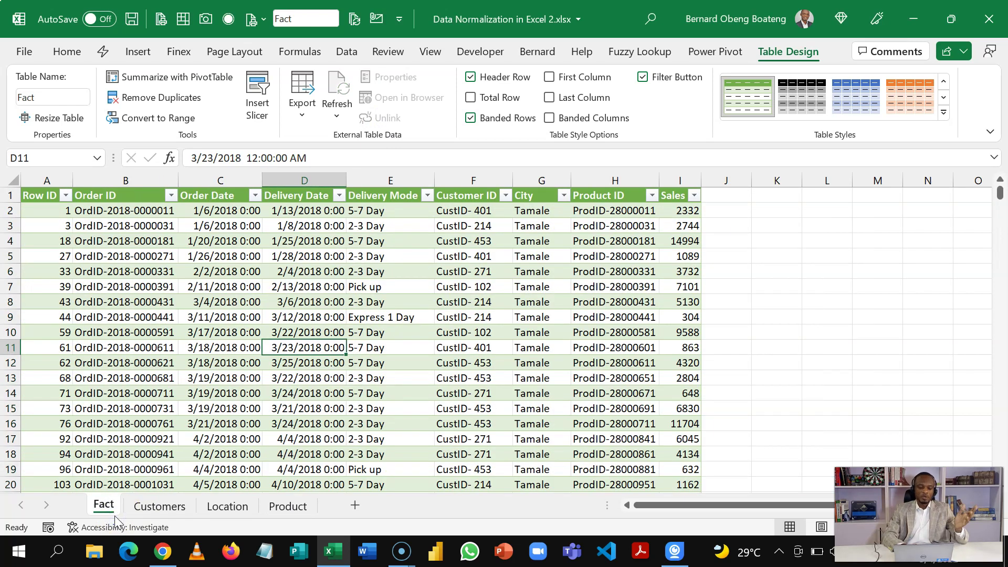
Insert a Data Model PivotTable at cell D2 of a new Sheet1
{"action": "left_click", "coordinate": [167, 373]}
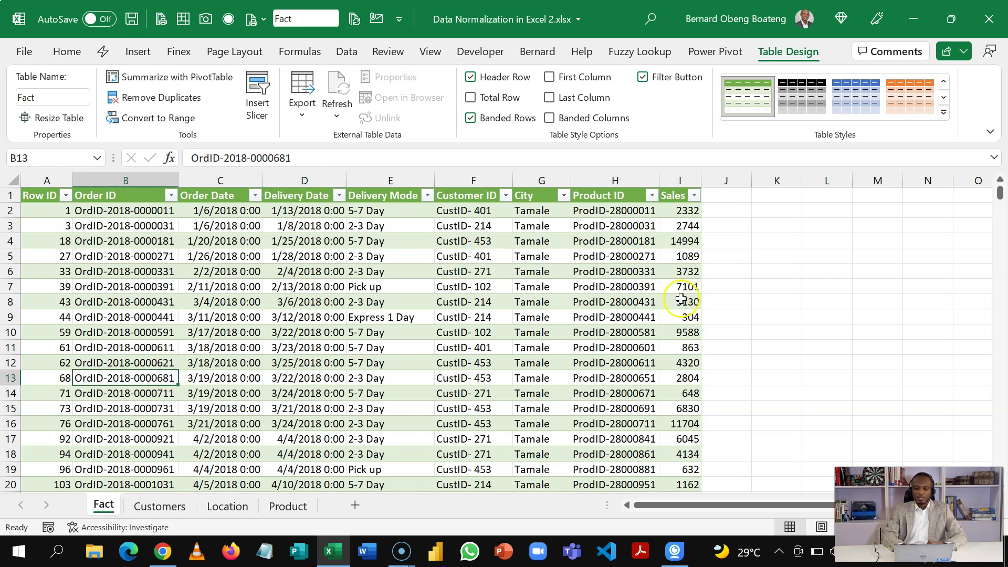
{"action": "left_click", "coordinate": [304, 517]}
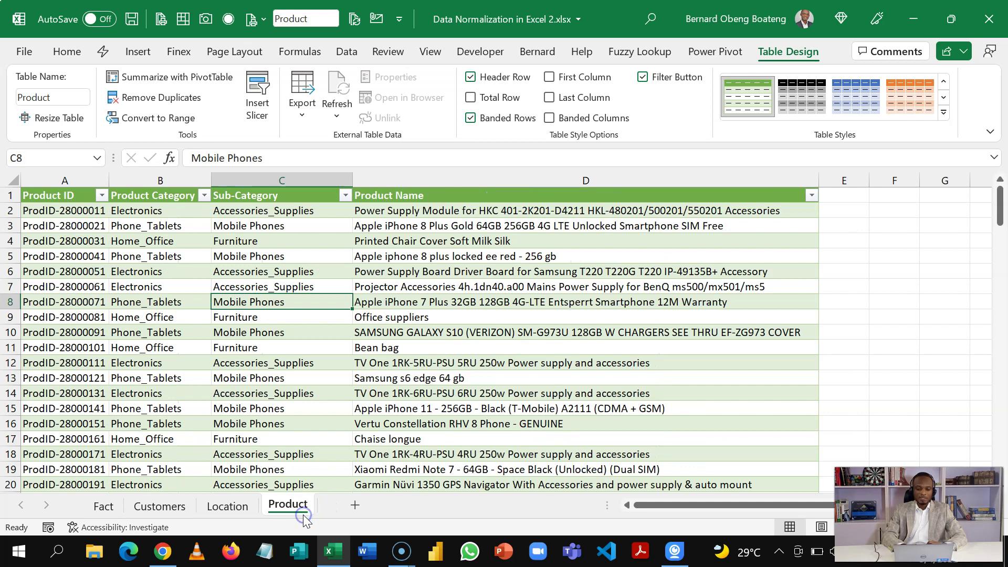
{"action": "left_click", "coordinate": [355, 505]}
{"action": "left_click", "coordinate": [176, 209]}
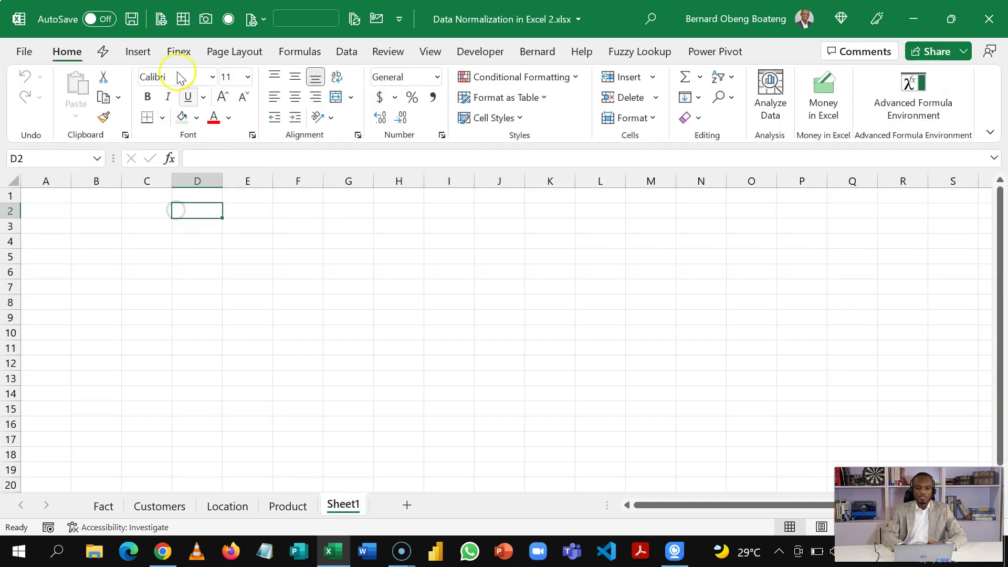
{"action": "left_click", "coordinate": [148, 53]}
{"action": "left_click", "coordinate": [52, 119]}
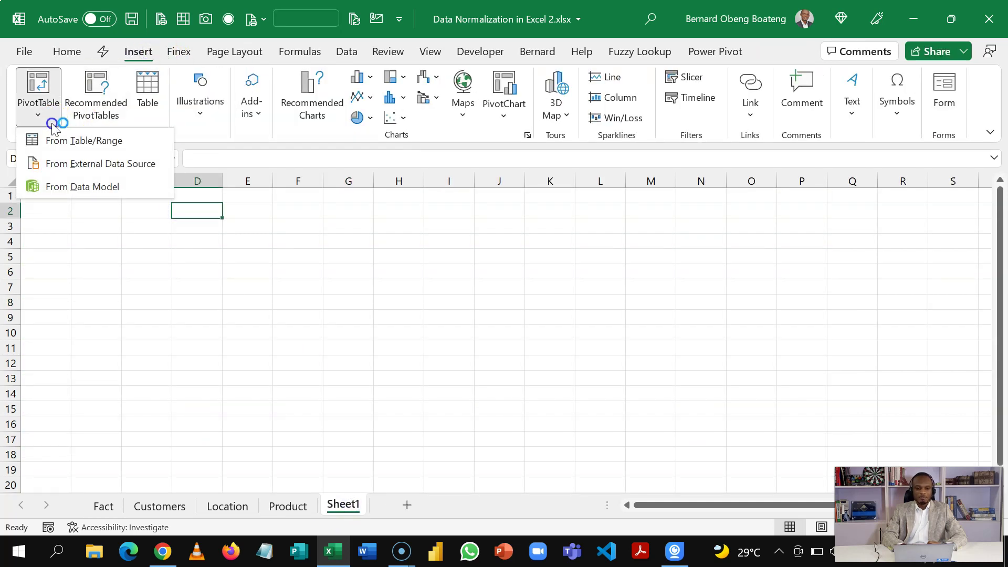
{"action": "left_click", "coordinate": [69, 188]}
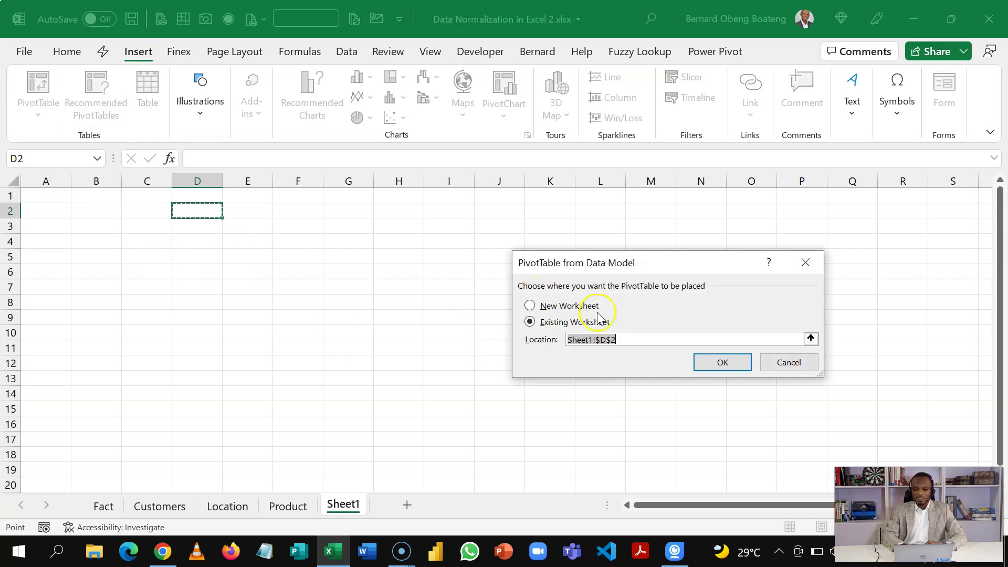
{"action": "left_click", "coordinate": [704, 363]}
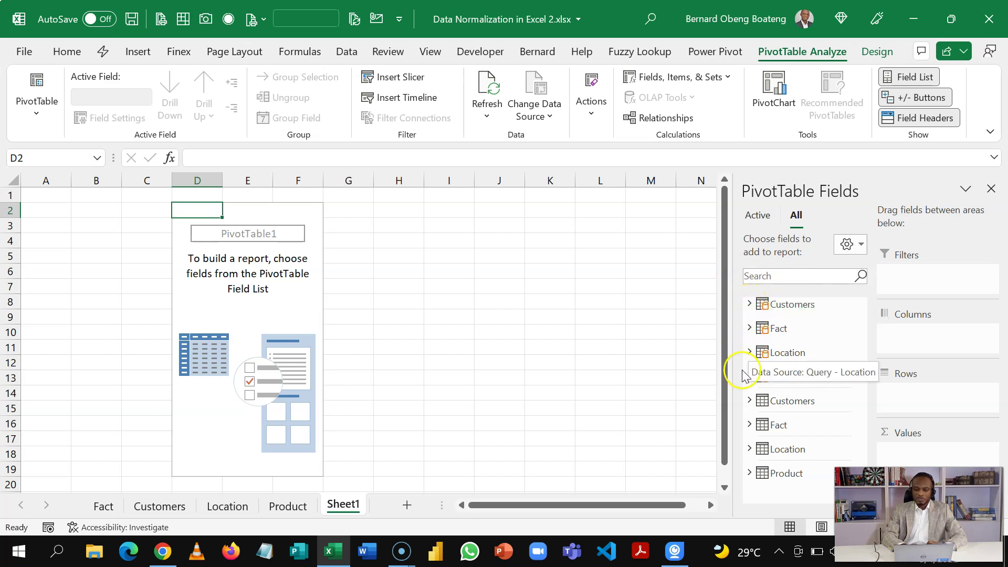
Sum Fact Sales in the PivotTable with Product Sub-Category as rows, totalling 6998937
{"action": "left_click", "coordinate": [750, 329]}
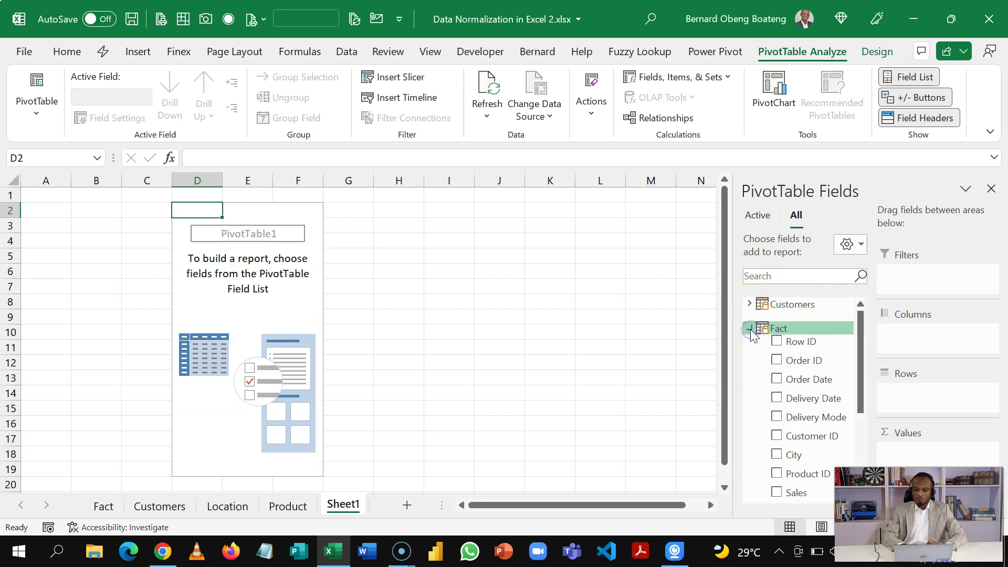
{"action": "left_click_drag", "start_coordinate": [861, 358], "coordinate": [862, 417]}
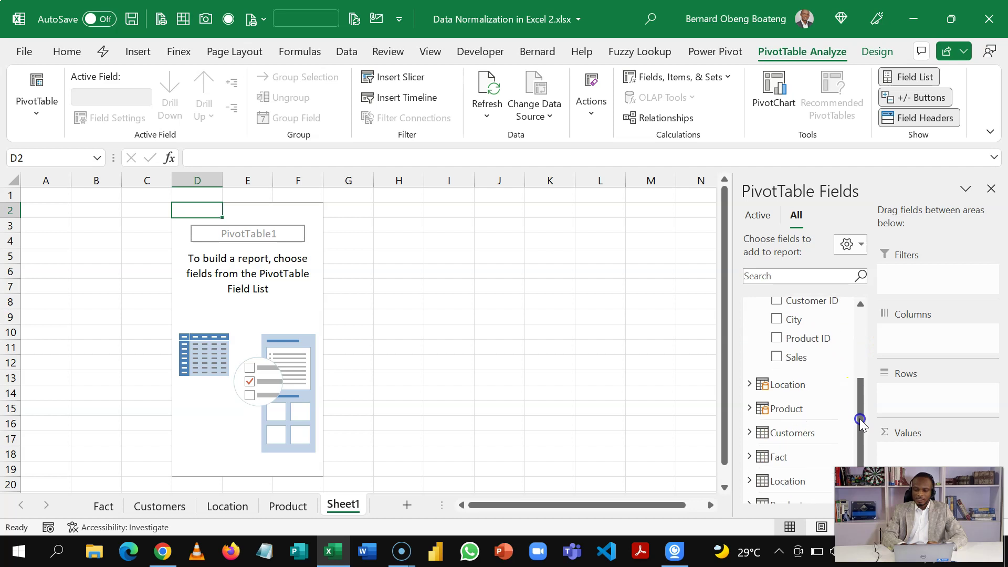
{"action": "left_click_drag", "start_coordinate": [820, 359], "coordinate": [934, 451]}
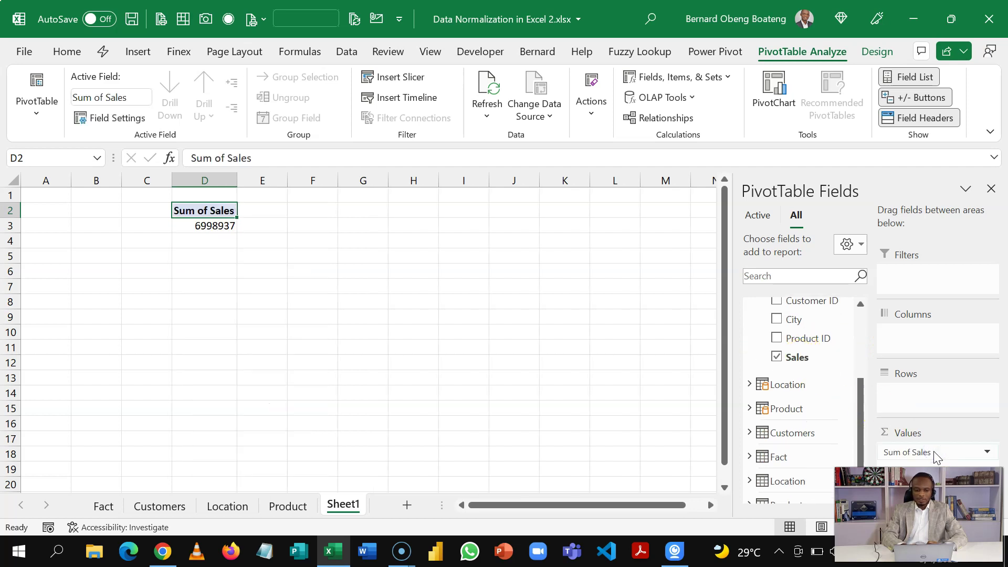
{"action": "left_click", "coordinate": [861, 304]}
{"action": "left_click", "coordinate": [749, 377]}
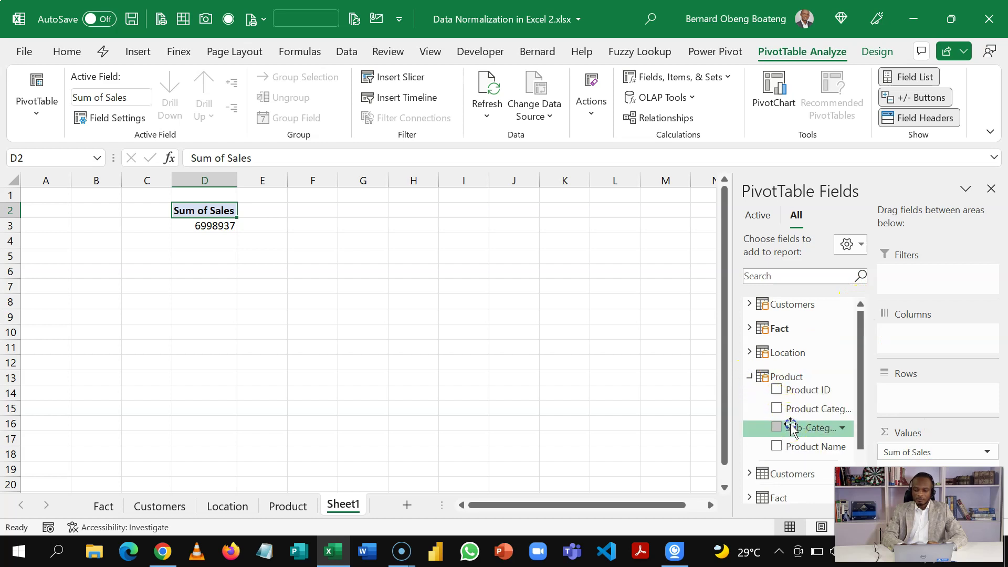
{"action": "left_click_drag", "start_coordinate": [791, 428], "coordinate": [900, 405]}
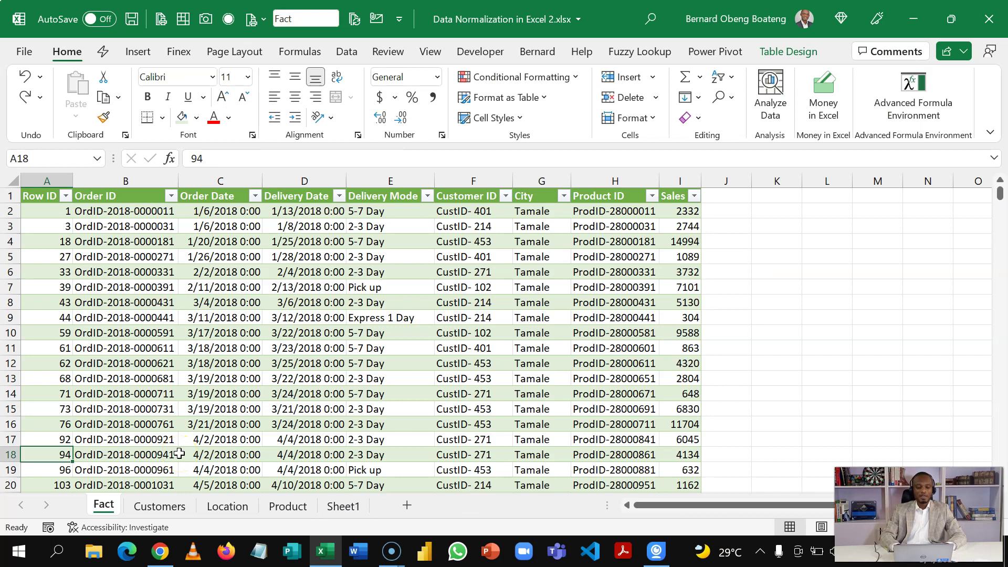
Fill the last Fact record (Row ID 658, Sales 19884) down into new row 664
{"action": "key", "text": "ctrl+Down"}
{"action": "key", "text": "Down"}
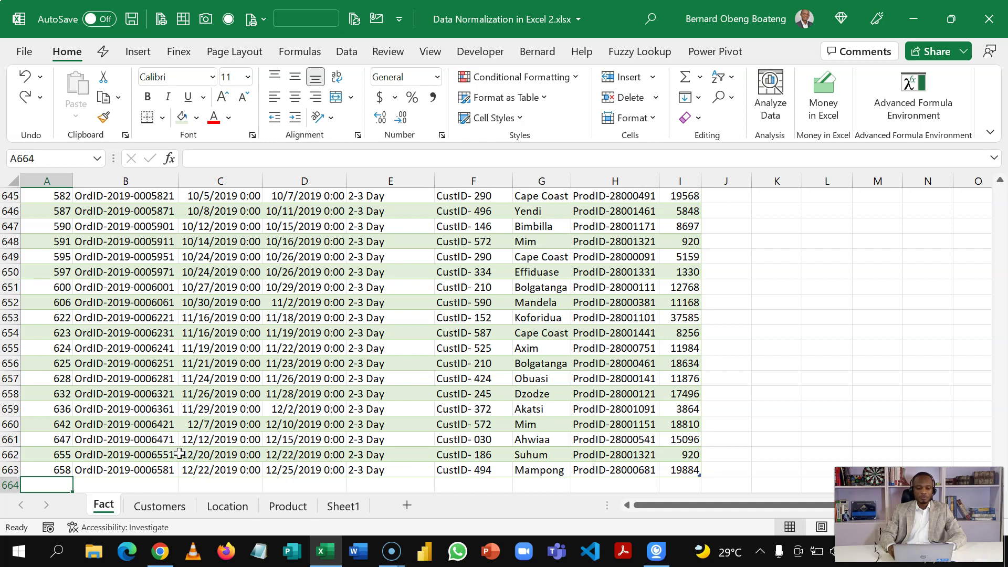
{"action": "key", "text": "shift+Right"}
{"action": "key", "text": "shift+Right"}
{"action": "key", "text": "shift+Right"}
{"action": "key", "text": "shift+Right"}
{"action": "key", "text": "shift+Right"}
{"action": "key", "text": "shift+Right"}
{"action": "key", "text": "shift+Right"}
{"action": "key", "text": "shift+Right"}
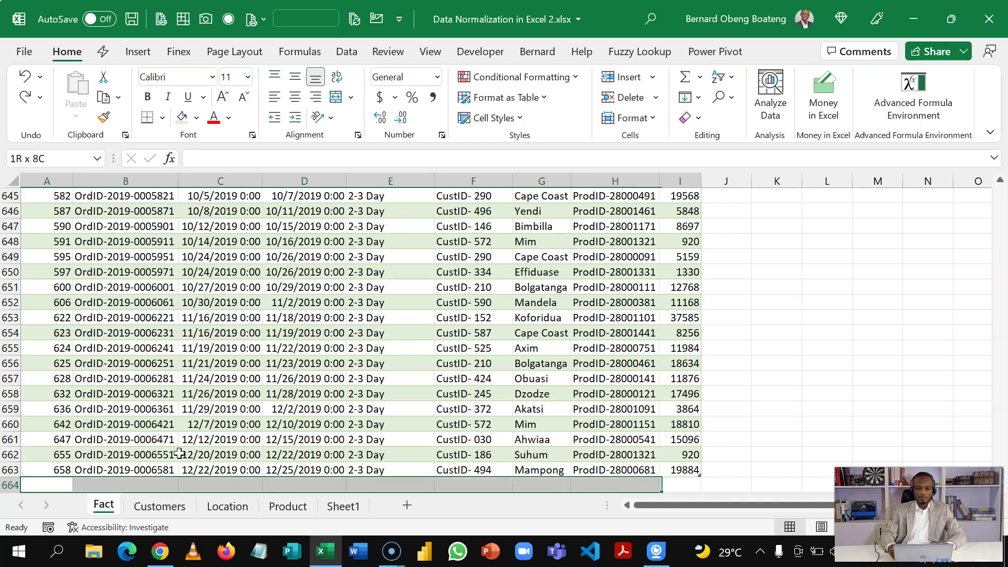
{"action": "key", "text": "ctrl+d"}
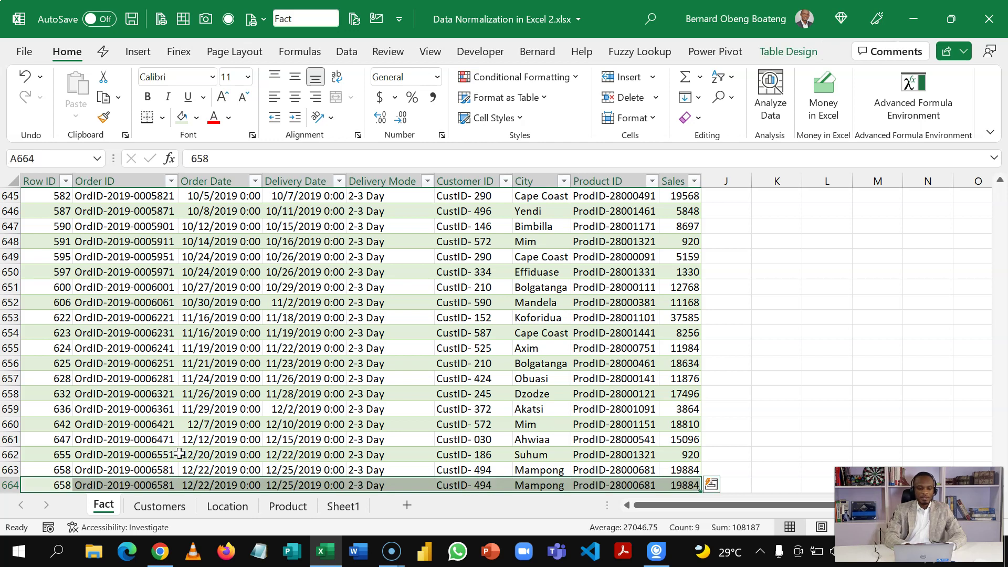
Select the new row's Customer ID, City and Product ID cells, F664:H664
{"action": "left_click", "coordinate": [465, 484]}
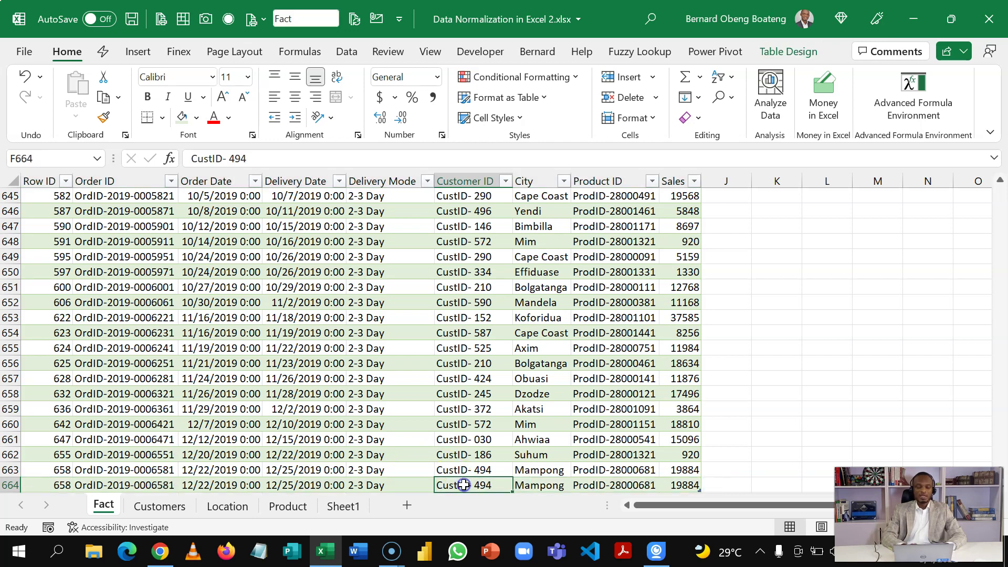
{"action": "left_click", "coordinate": [539, 485]}
{"action": "left_click", "coordinate": [611, 485]}
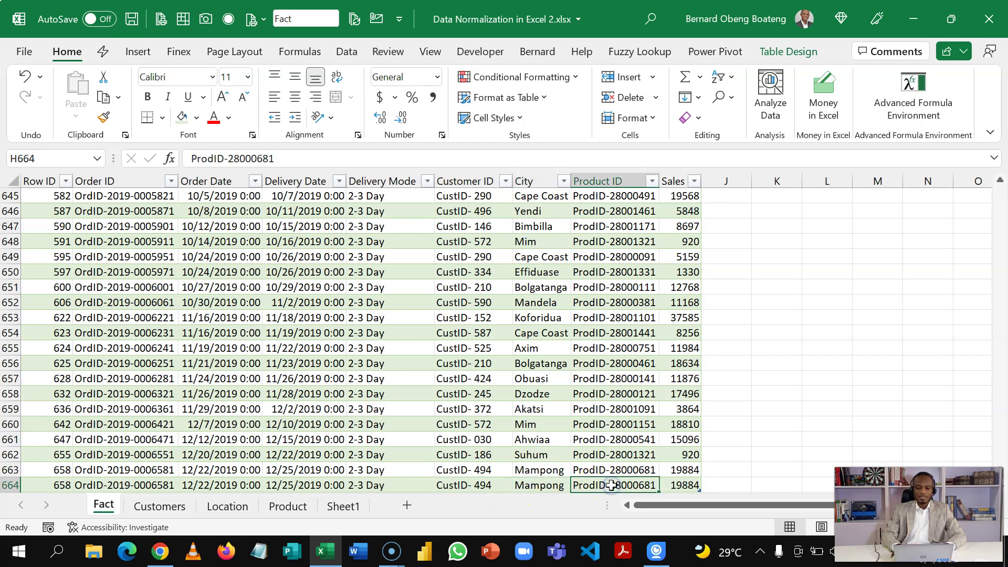
{"action": "key", "text": "shift+Left"}
{"action": "key", "text": "shift+Left"}
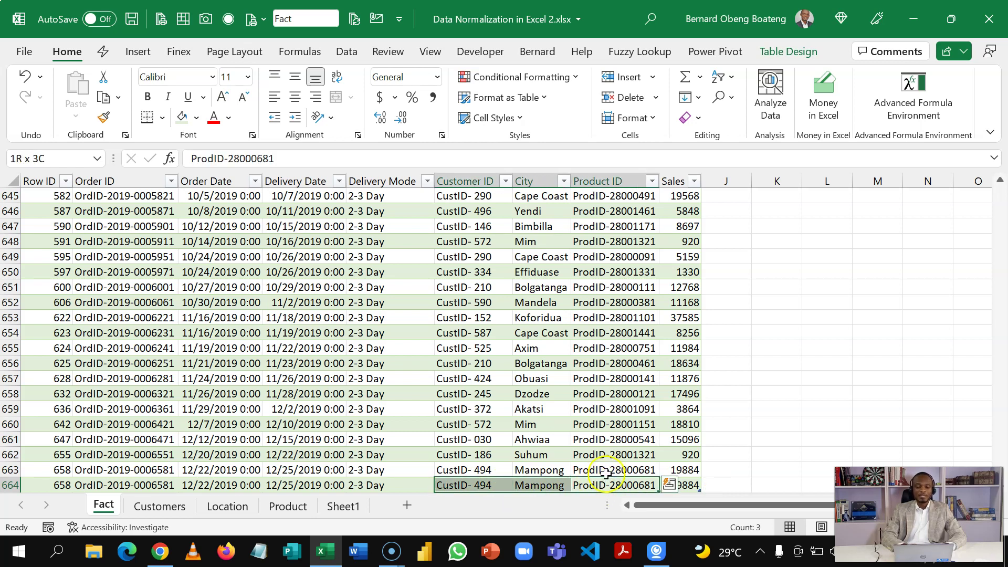